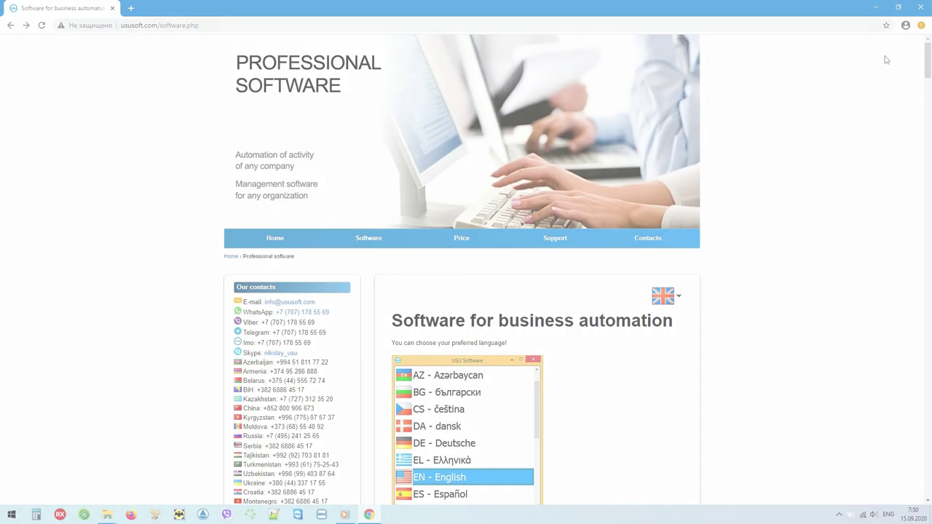
# Open the USU Medical software page and scroll to its demo download and purchase sections
pyautogui.moveTo(928, 59); pyautogui.dragTo(922, 209)
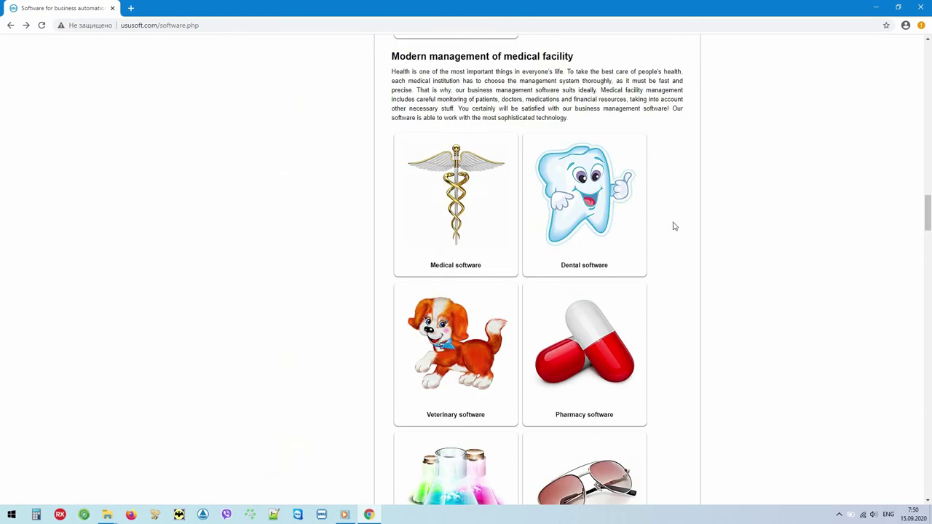
pyautogui.click(498, 201)
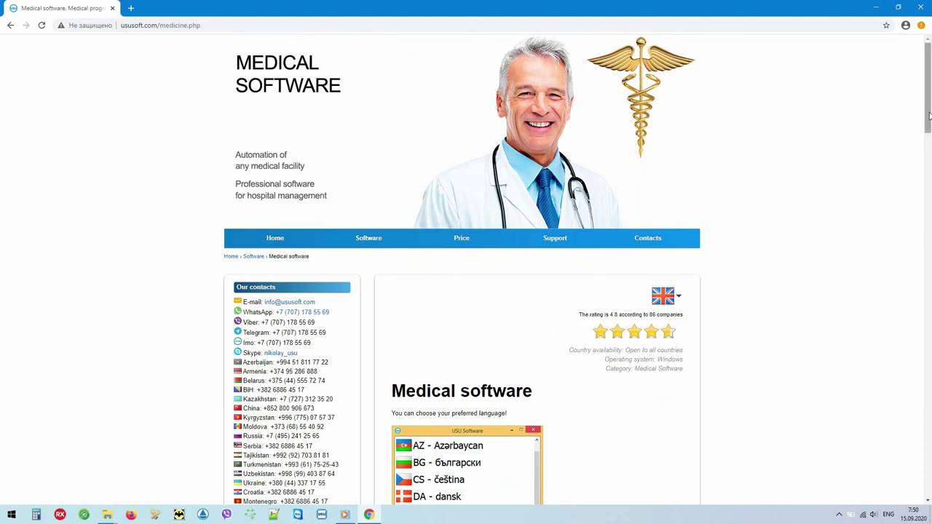
pyautogui.moveTo(928, 118); pyautogui.dragTo(916, 390)
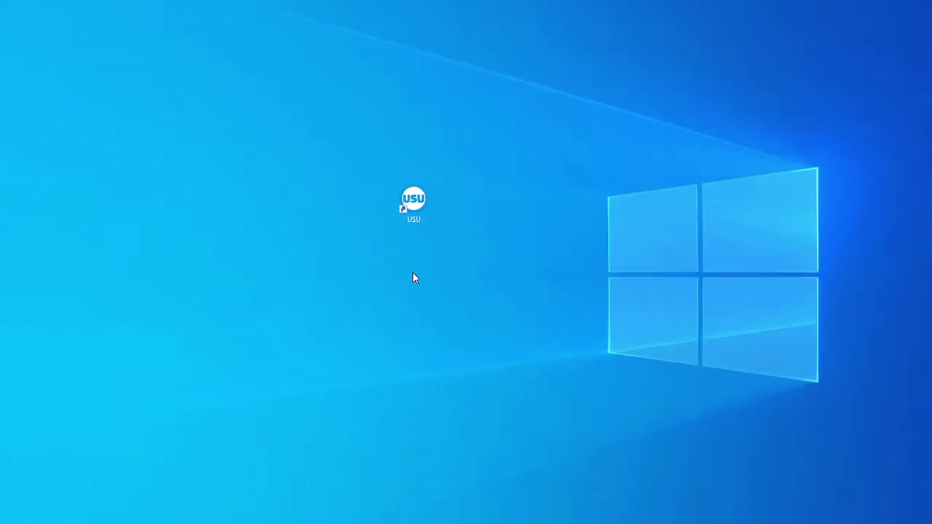
# Launch USU Software from the desktop shortcut and start it in EN - English
pyautogui.doubleClick(428, 218)
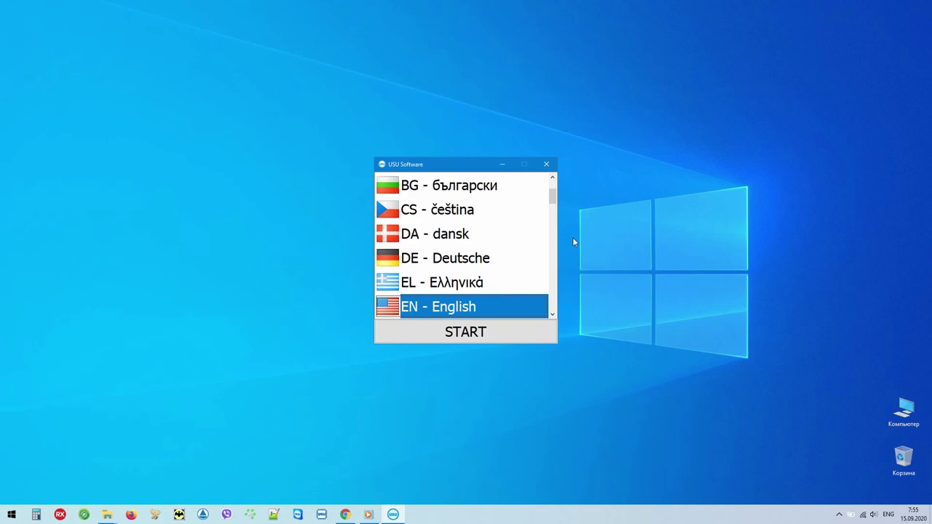
pyautogui.moveTo(483, 157); pyautogui.dragTo(457, 46)
pyautogui.moveTo(553, 116); pyautogui.dragTo(574, 115)
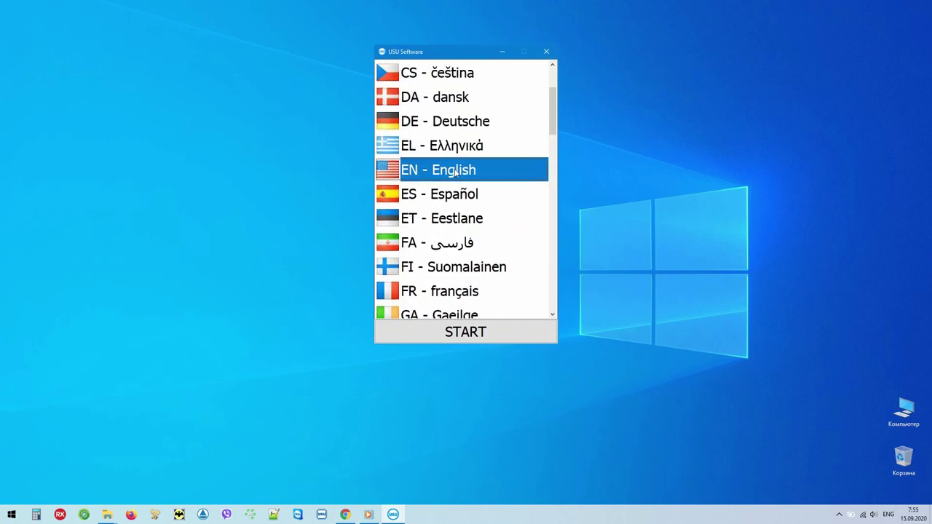
pyautogui.click(497, 332)
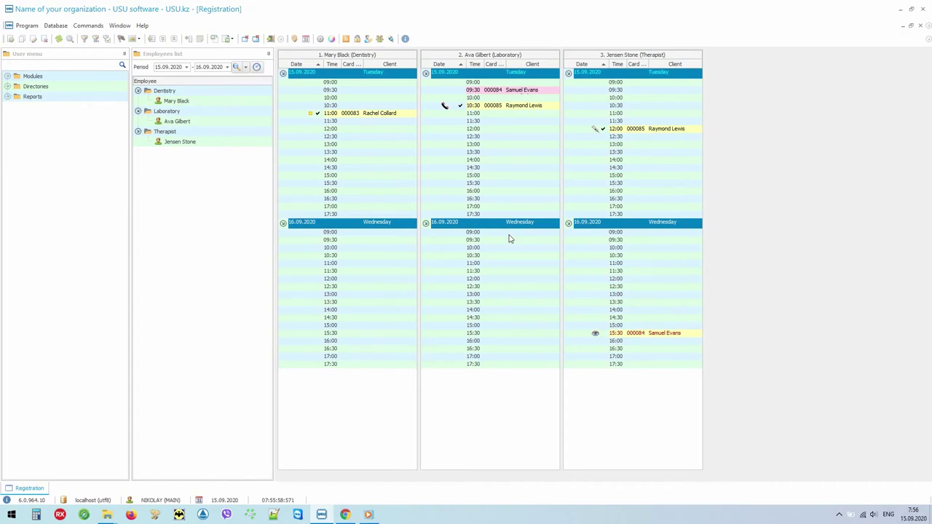
pyautogui.click(332, 39)
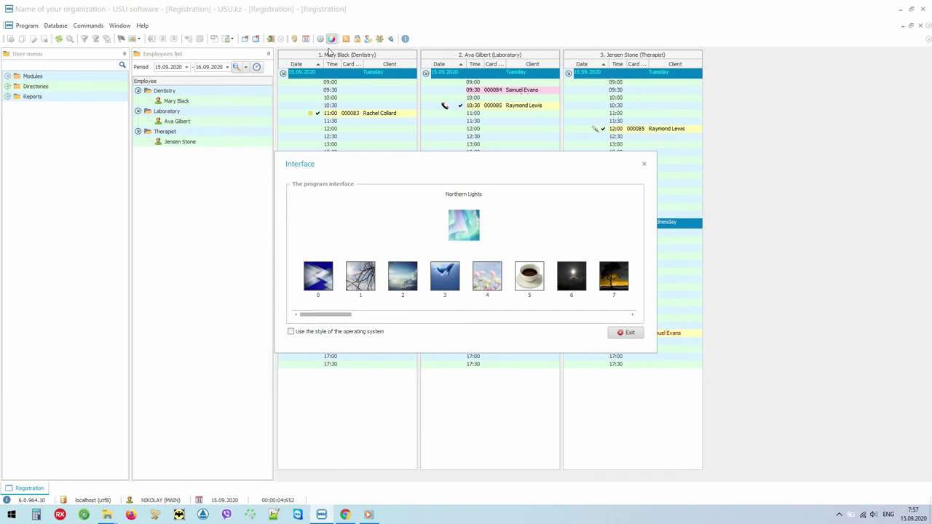
pyautogui.moveTo(327, 315); pyautogui.dragTo(434, 327)
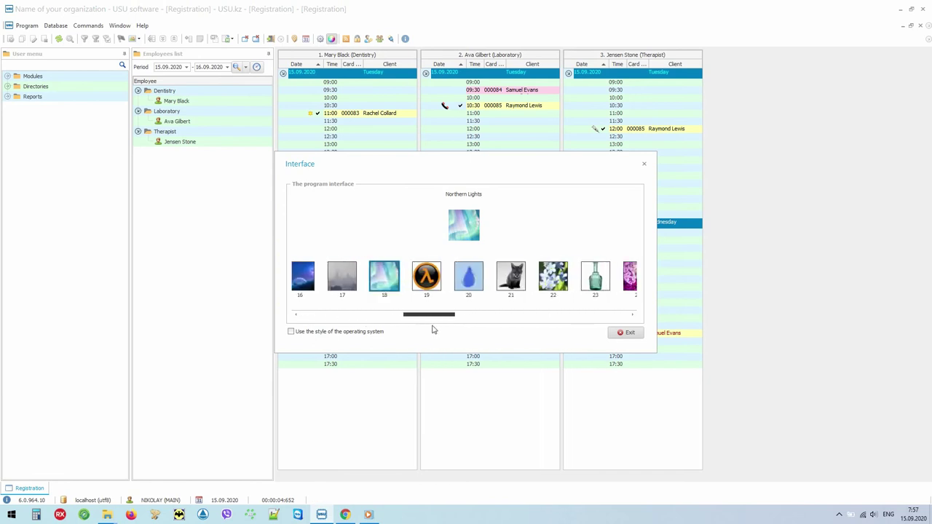
pyautogui.click(414, 273)
pyautogui.click(618, 275)
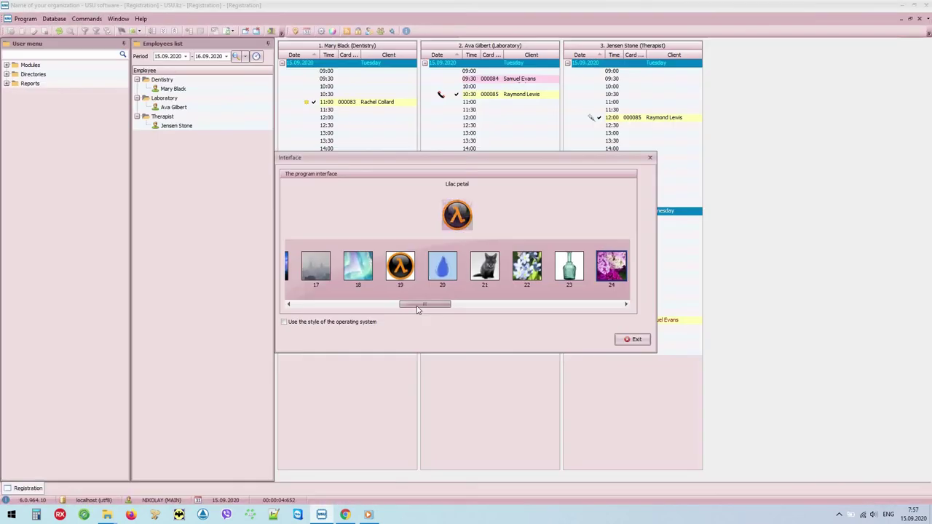
pyautogui.moveTo(422, 313)
pyautogui.mouseDown()
pyautogui.moveTo(579, 309)
pyautogui.moveTo(401, 307)
pyautogui.mouseUp()
pyautogui.click(458, 267)
pyautogui.click(546, 266)
pyautogui.click(486, 263)
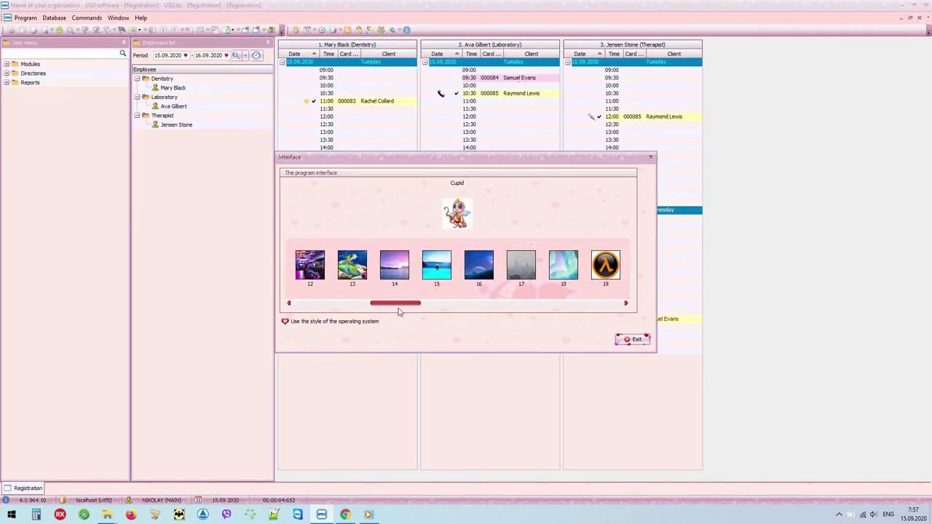
pyautogui.click(535, 262)
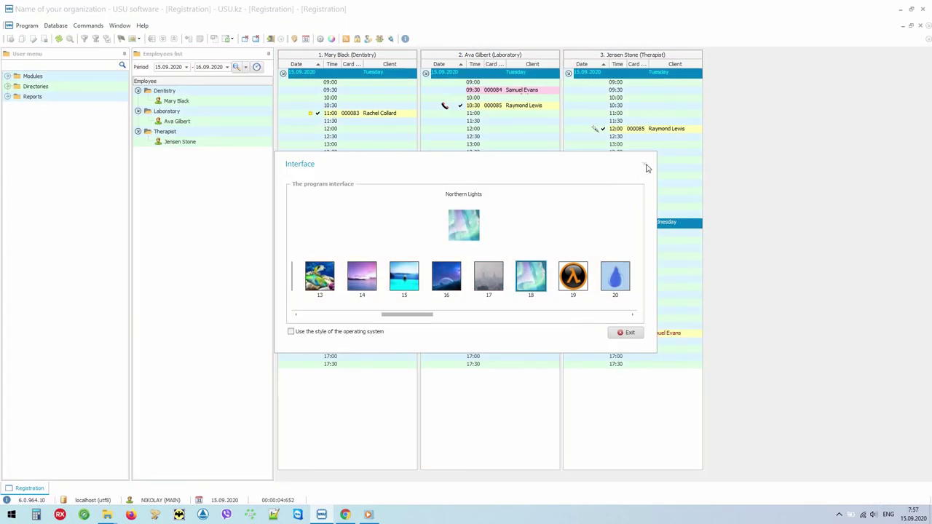
pyautogui.click(650, 157)
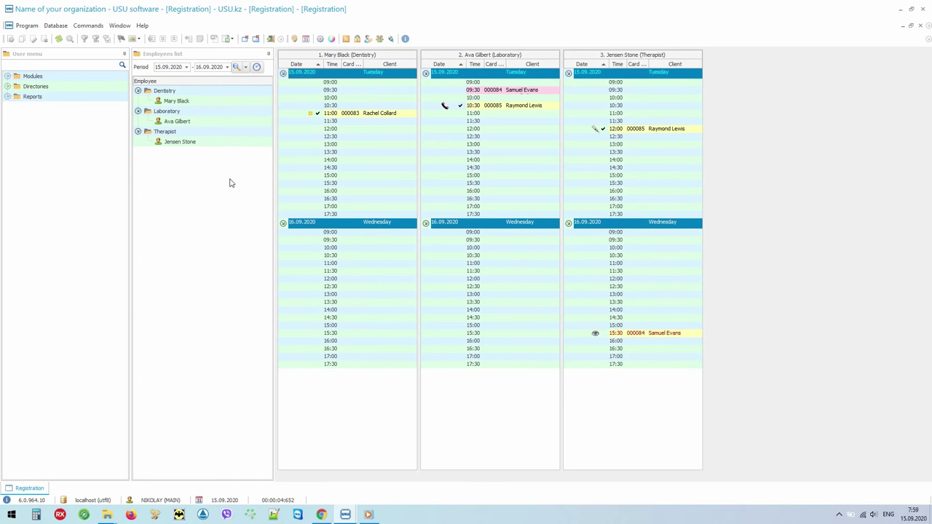
pyautogui.click(245, 39)
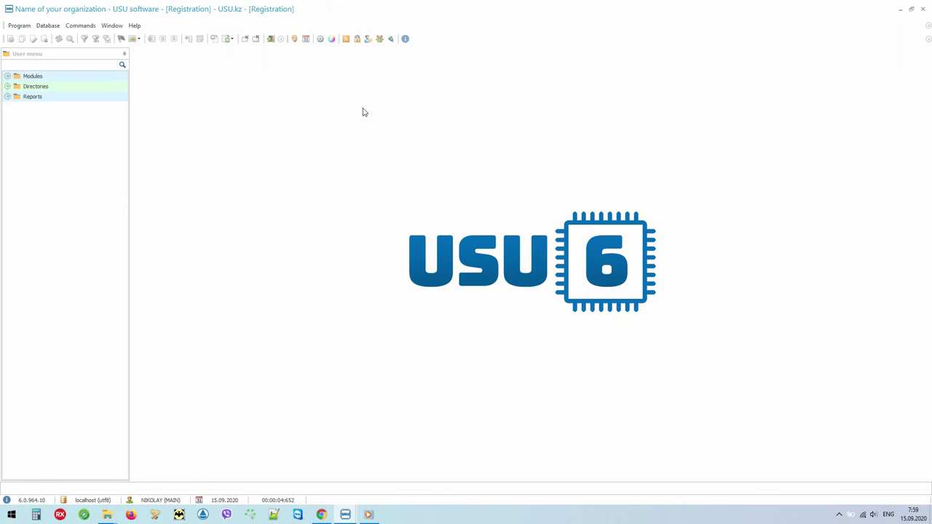
pyautogui.click(306, 39)
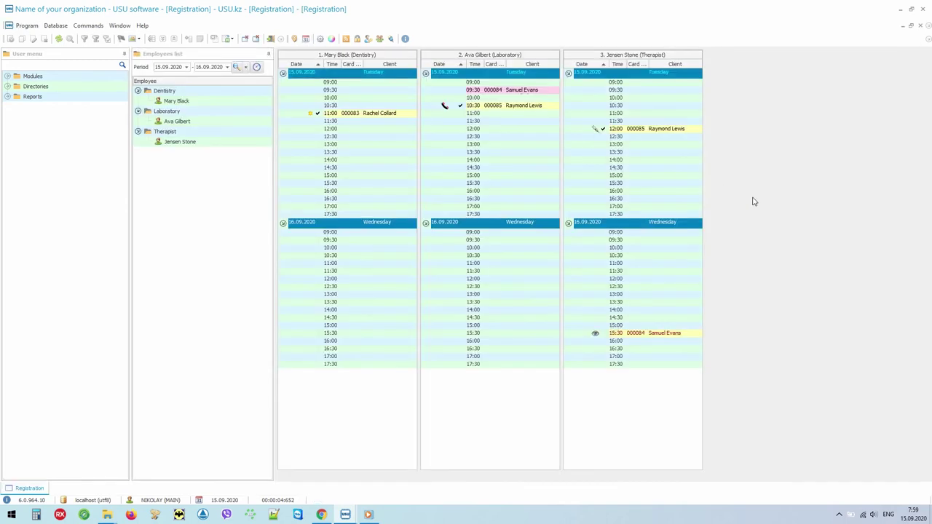
pyautogui.click(7, 96)
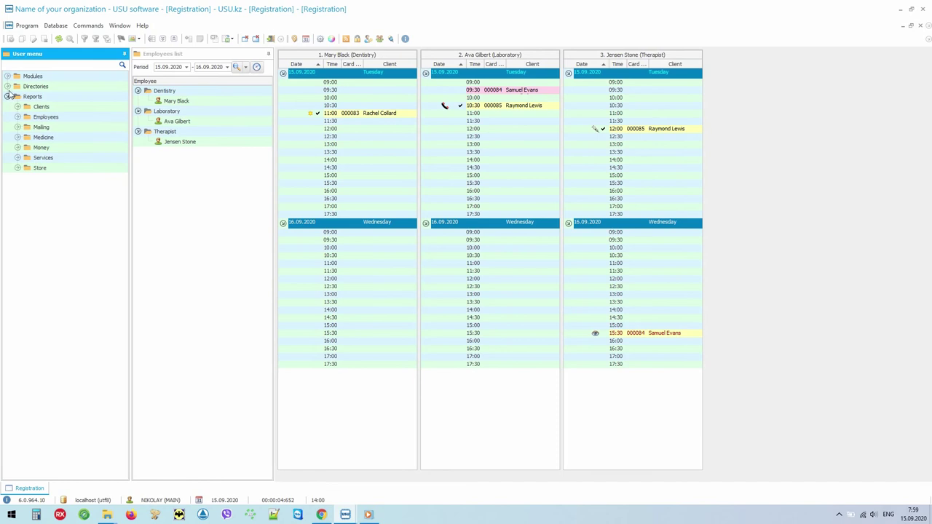
pyautogui.click(7, 76)
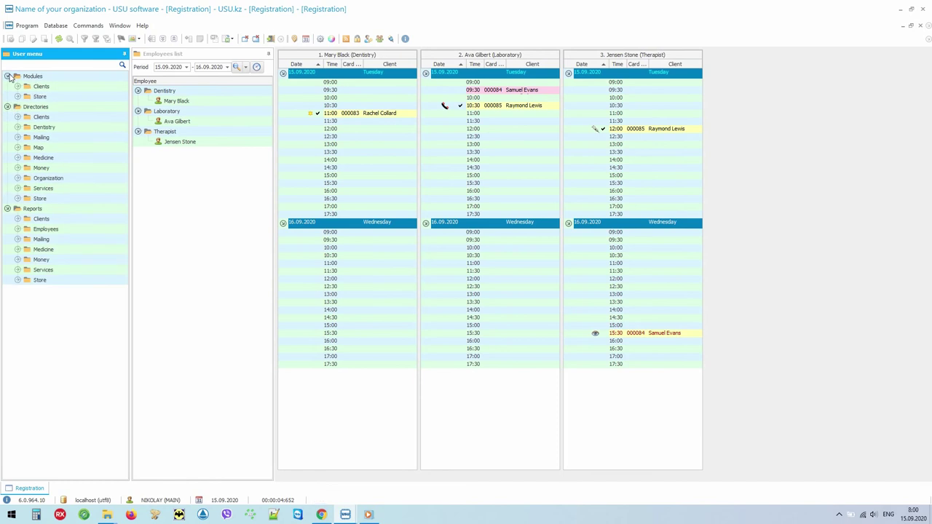
pyautogui.click(18, 96)
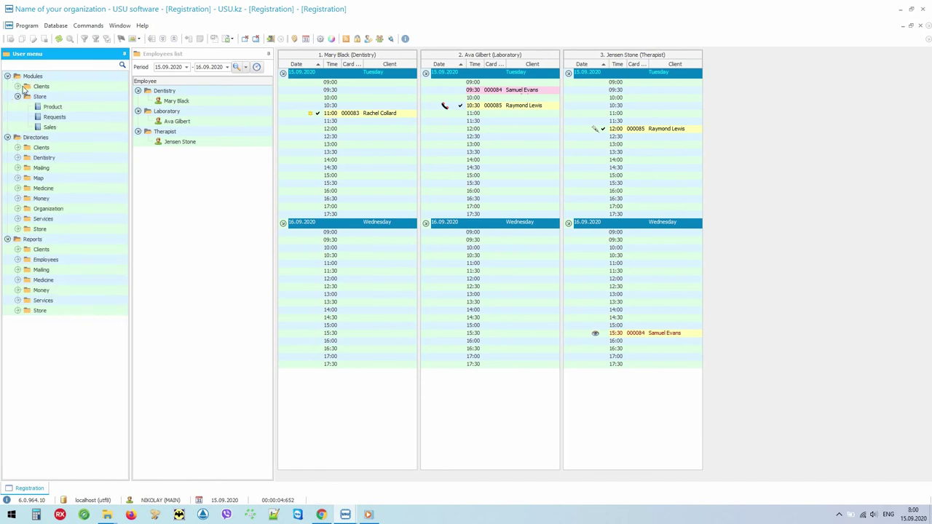
pyautogui.click(18, 87)
pyautogui.click(18, 86)
pyautogui.click(17, 96)
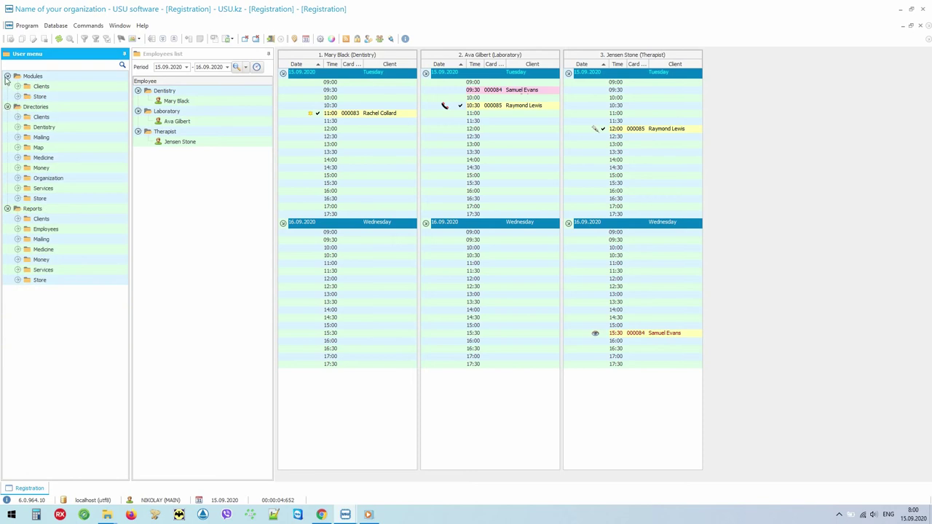
pyautogui.click(7, 75)
pyautogui.click(8, 85)
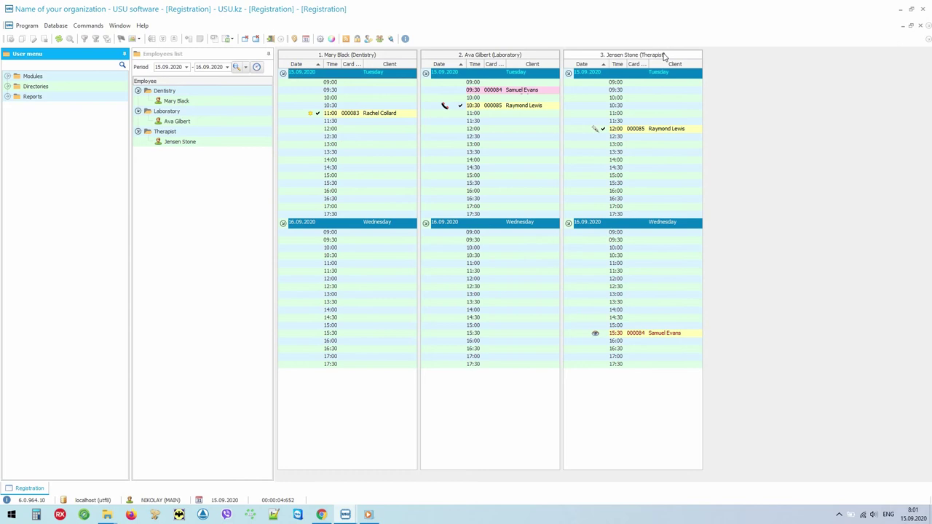
# Select the therapist's free 17:00 slot on Tuesday 15.09.2020
pyautogui.click(654, 211)
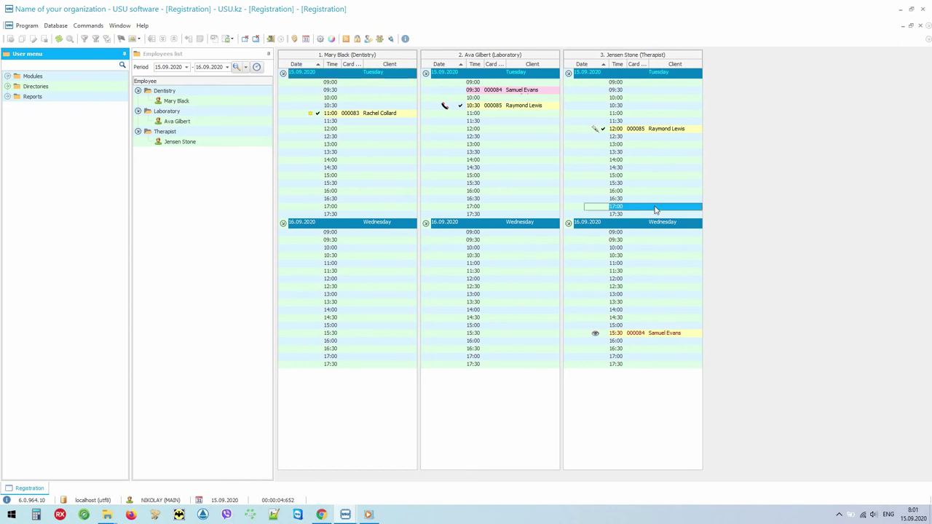
# Start a 17:00 booking and browse its patient list sorted by name, jumping to 'pa'
pyautogui.doubleClick(654, 211)
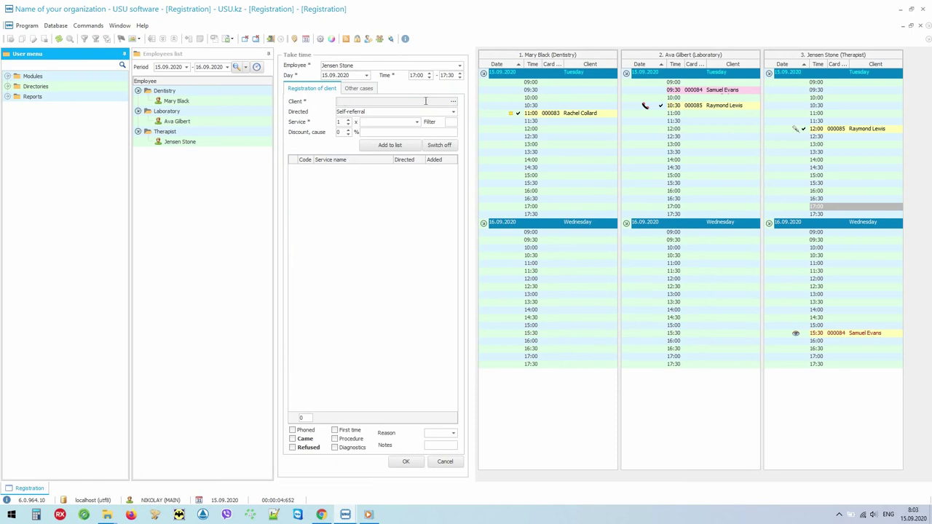
pyautogui.click(453, 104)
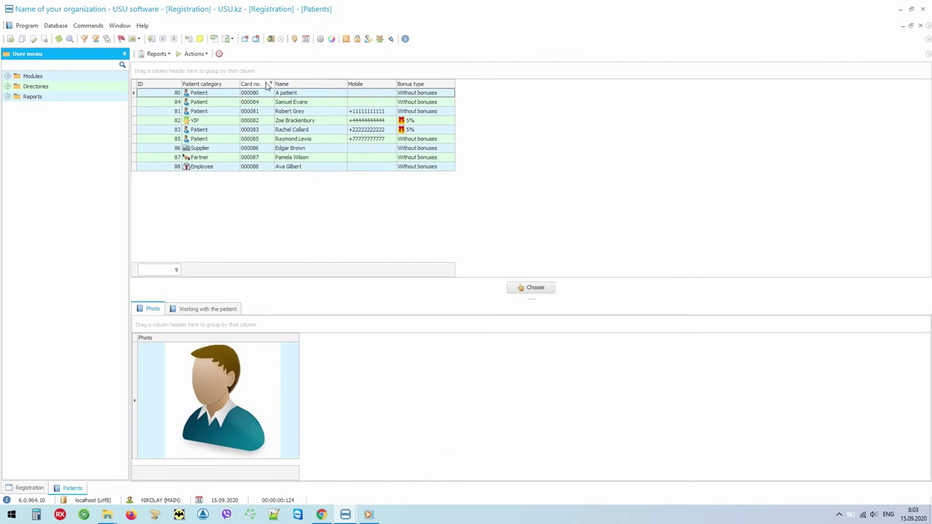
pyautogui.click(269, 84)
pyautogui.click(304, 85)
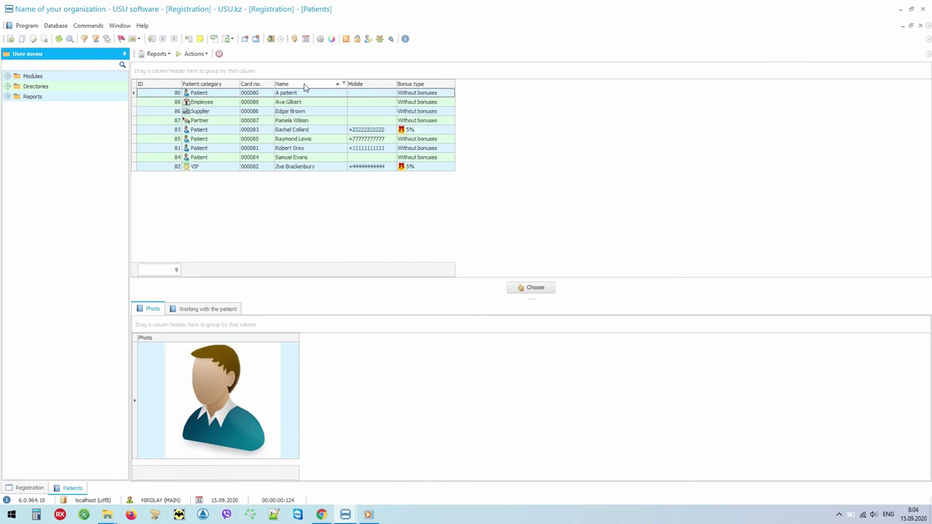
pyautogui.click(367, 84)
pyautogui.click(316, 85)
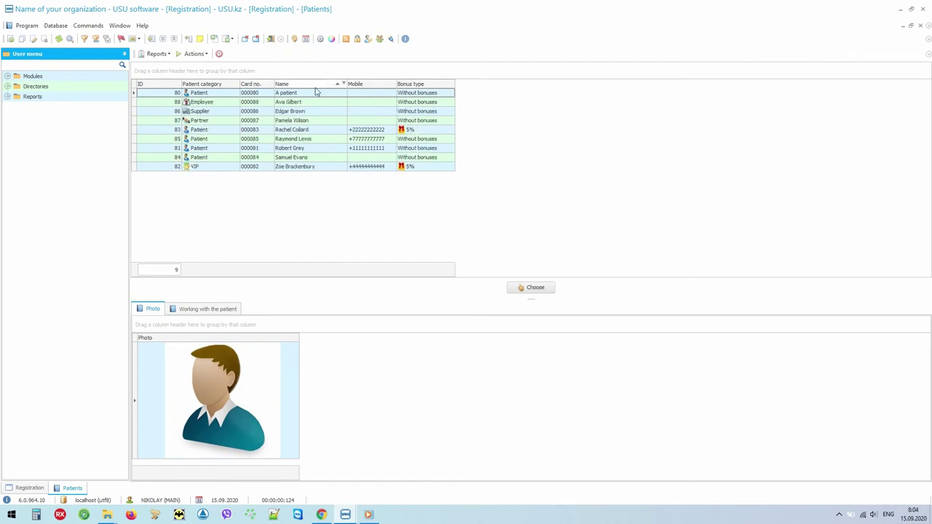
pyautogui.click(318, 96)
pyautogui.write('pa')
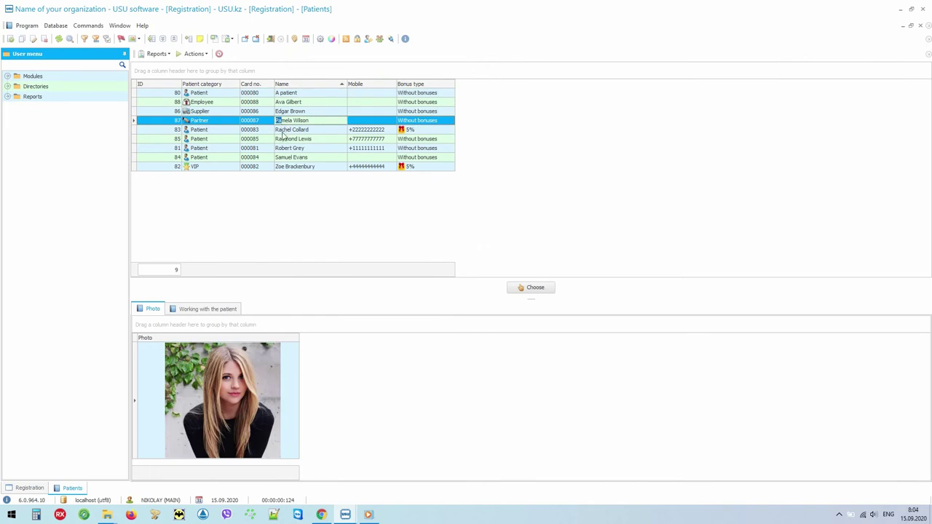
pyautogui.rightClick(291, 220)
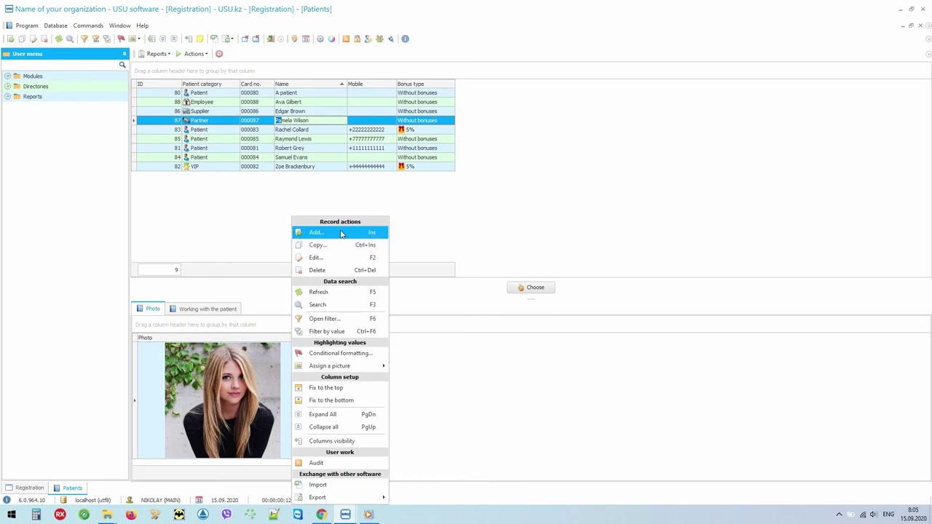
pyautogui.click(341, 233)
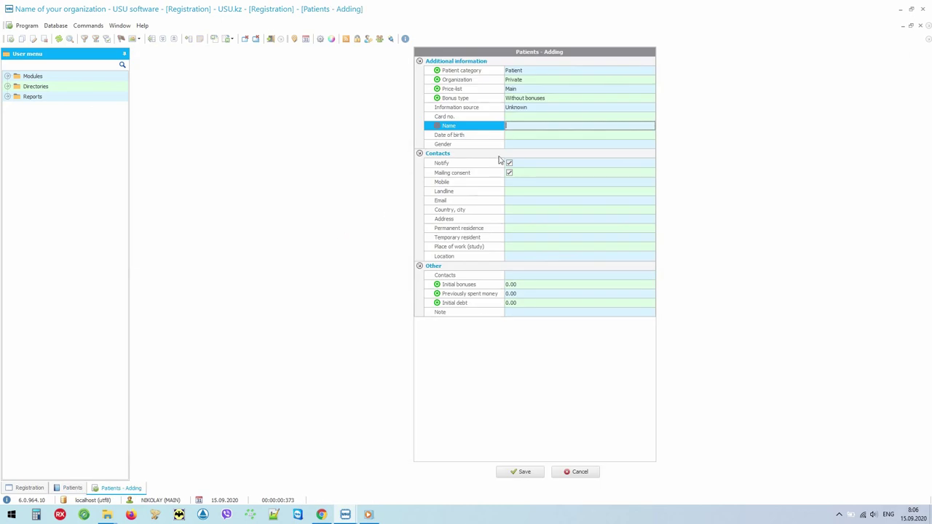
pyautogui.write('New client')
pyautogui.click(470, 185)
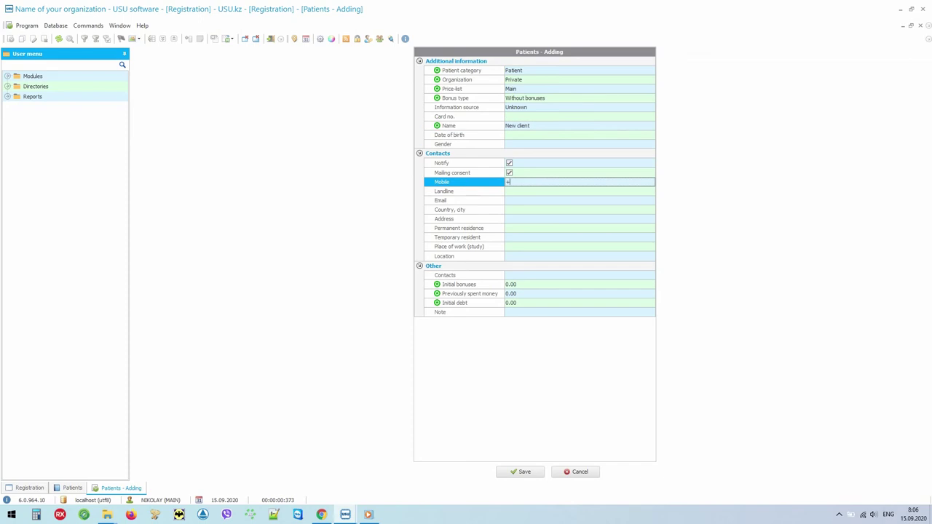
pyautogui.write('33333333333')
# Save the New client record and select it as the appointment's client
pyautogui.click(520, 472)
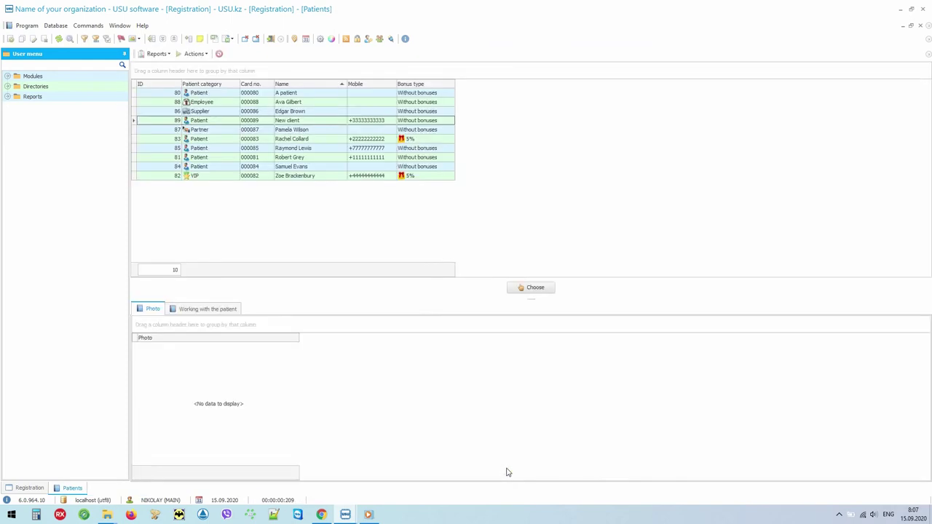
pyautogui.click(310, 122)
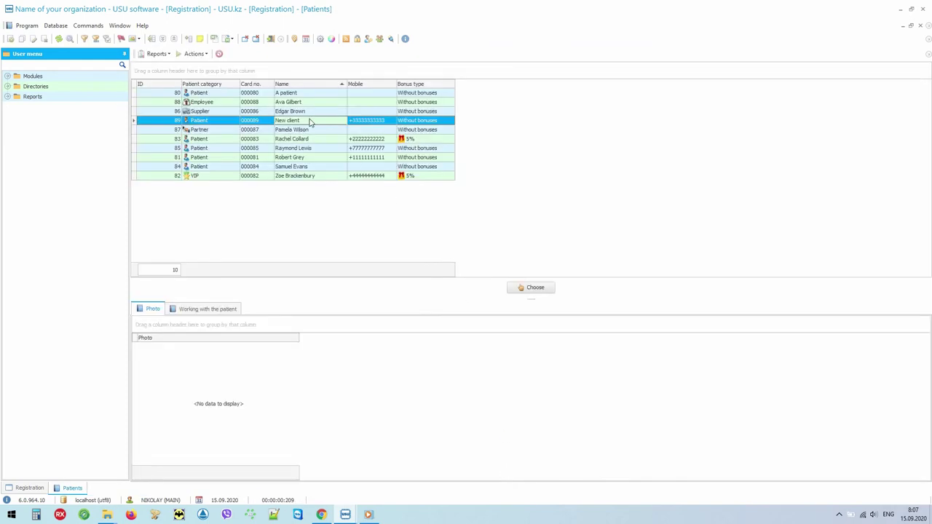
pyautogui.click(318, 111)
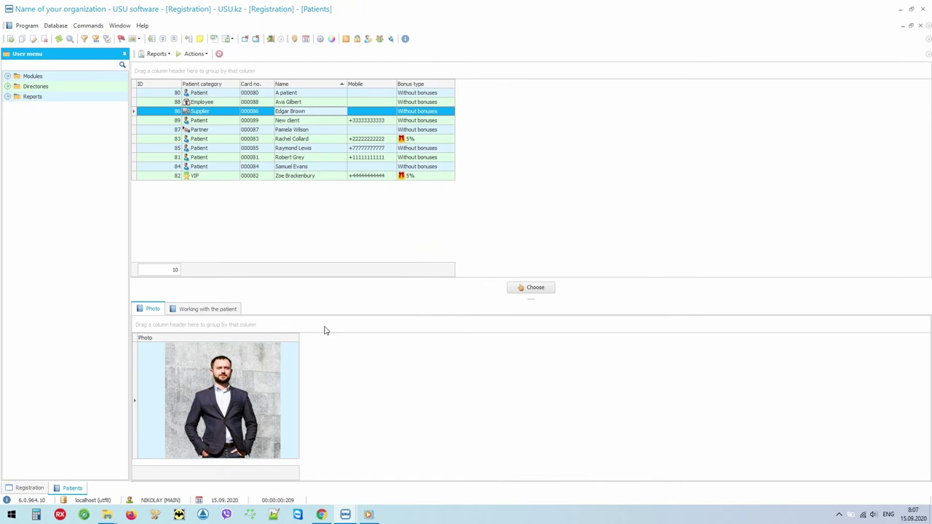
pyautogui.click(318, 121)
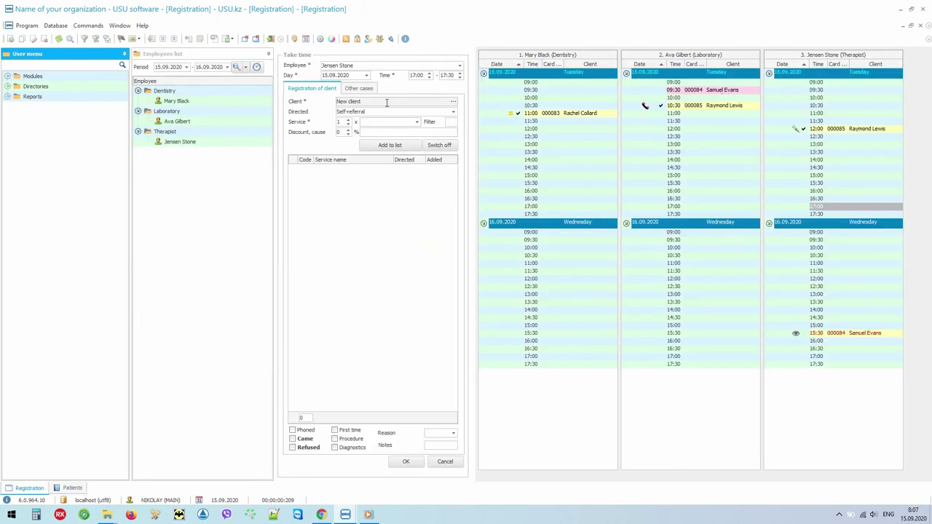
# Add the service 'The first appointment with the therapist' and mark New client as Came
pyautogui.click(381, 102)
pyautogui.click(417, 122)
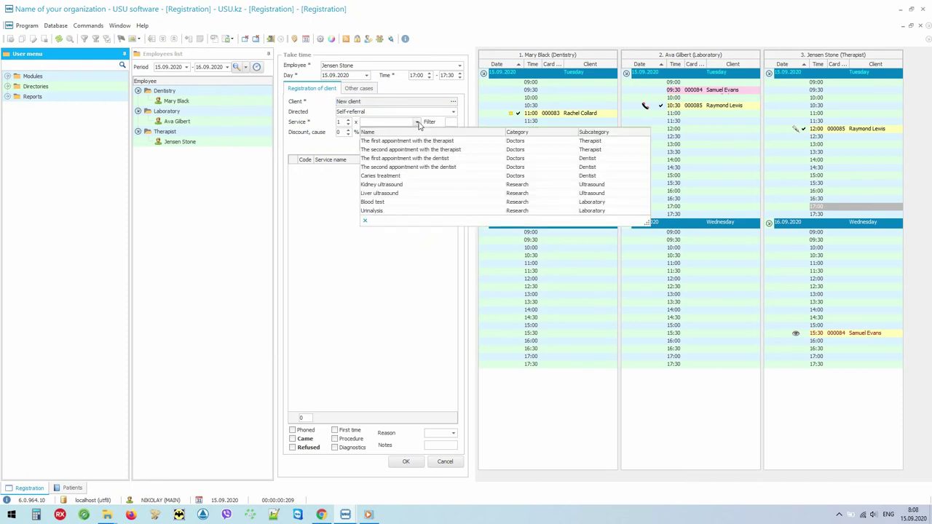
pyautogui.click(412, 142)
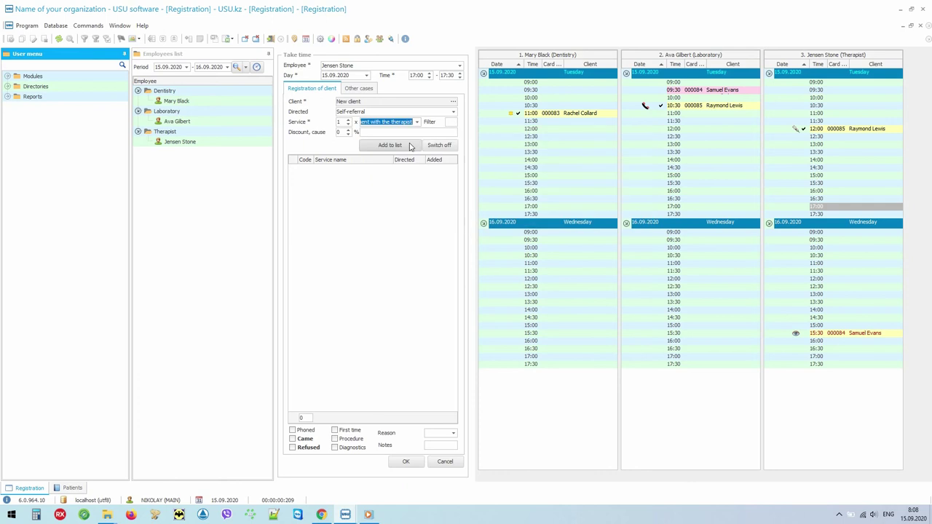
pyautogui.click(410, 146)
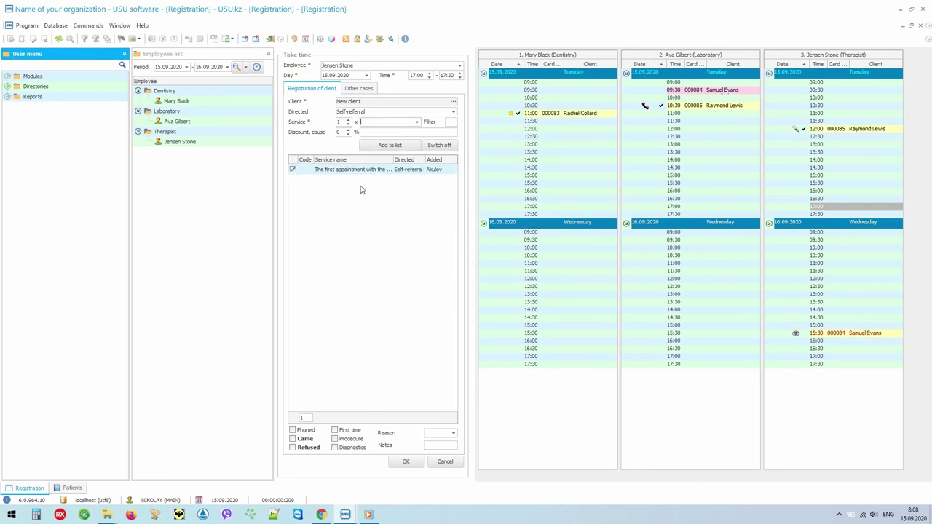
pyautogui.click(304, 439)
# Confirm the therapist booking and bring up the context menu on New client's 17:00 appointment
pyautogui.click(406, 463)
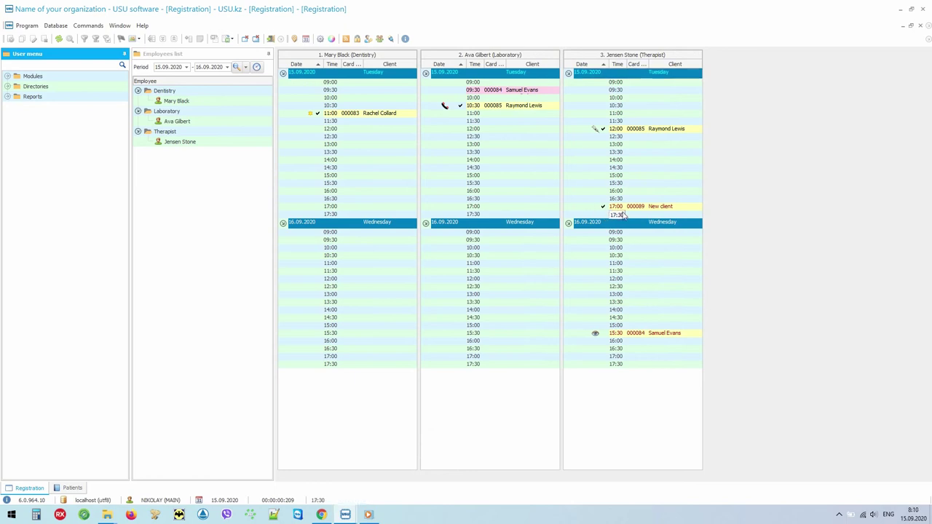
pyautogui.click(680, 208)
pyautogui.rightClick(680, 209)
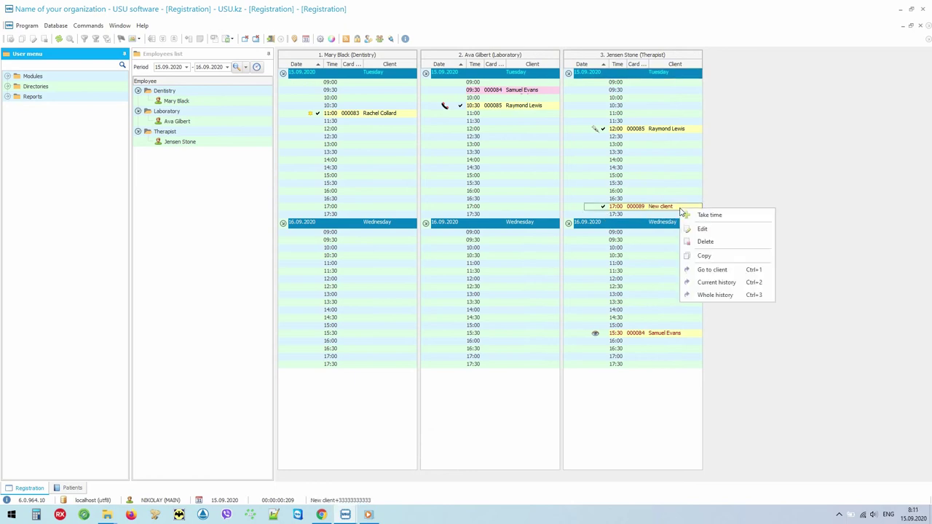
# Copy New client's therapist appointment and select empty slots in the schedule
pyautogui.click(718, 260)
pyautogui.click(642, 287)
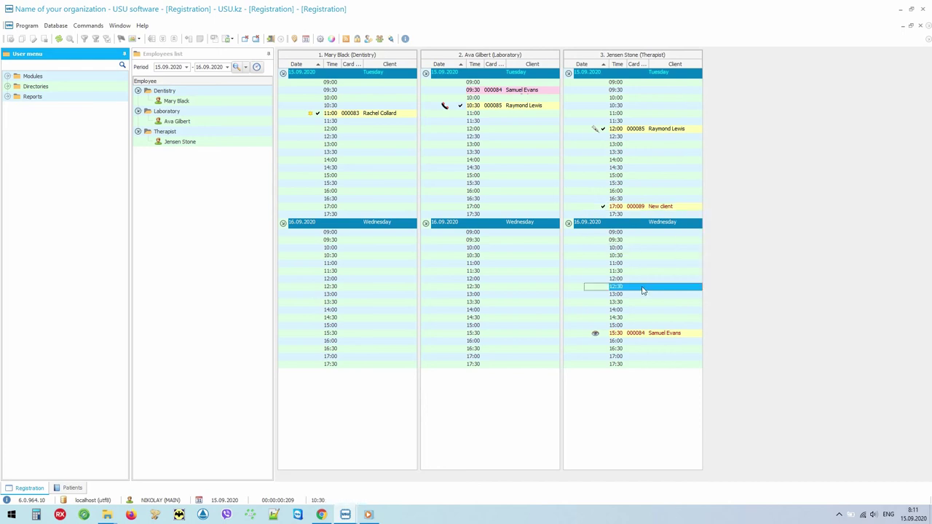
pyautogui.click(346, 190)
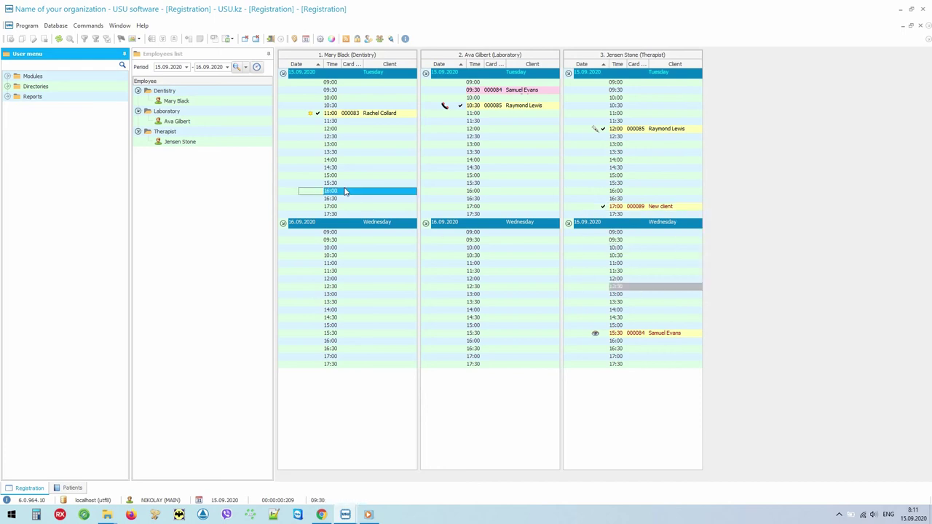
pyautogui.click(526, 161)
# Book the laboratory's 17:00 slot with the Blood test service and confirm it
pyautogui.rightClick(511, 210)
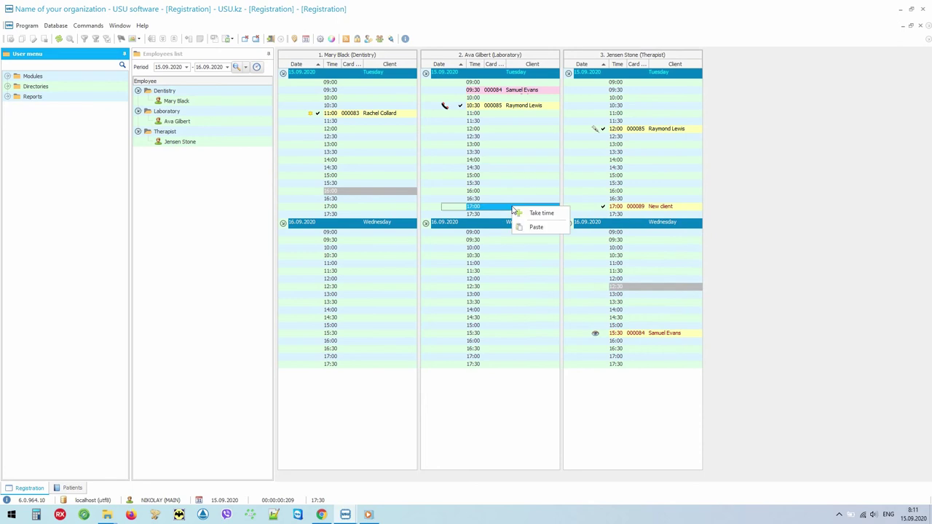
pyautogui.click(518, 225)
pyautogui.click(416, 122)
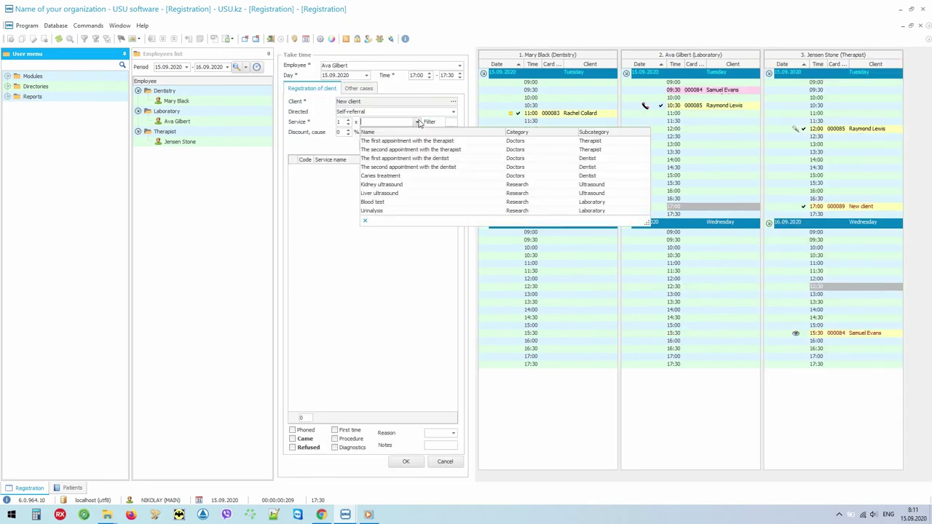
pyautogui.click(391, 202)
pyautogui.click(390, 144)
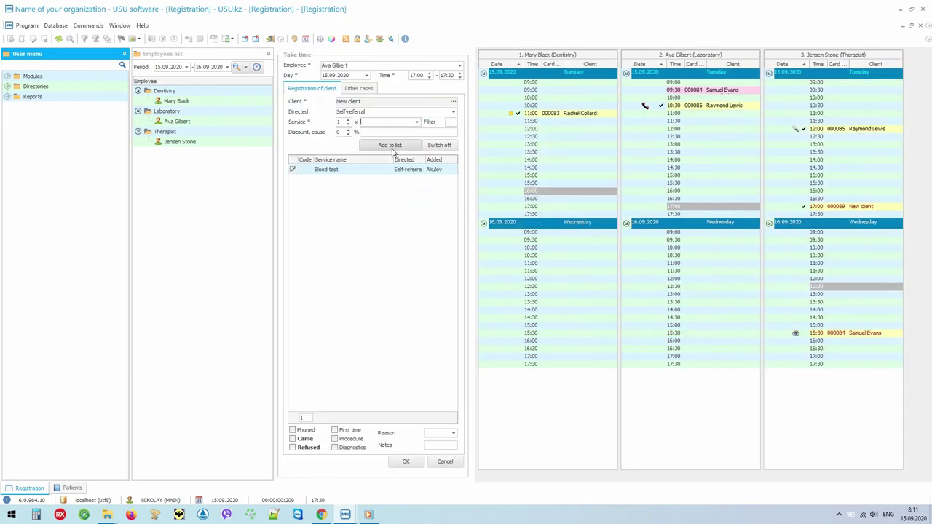
pyautogui.click(405, 462)
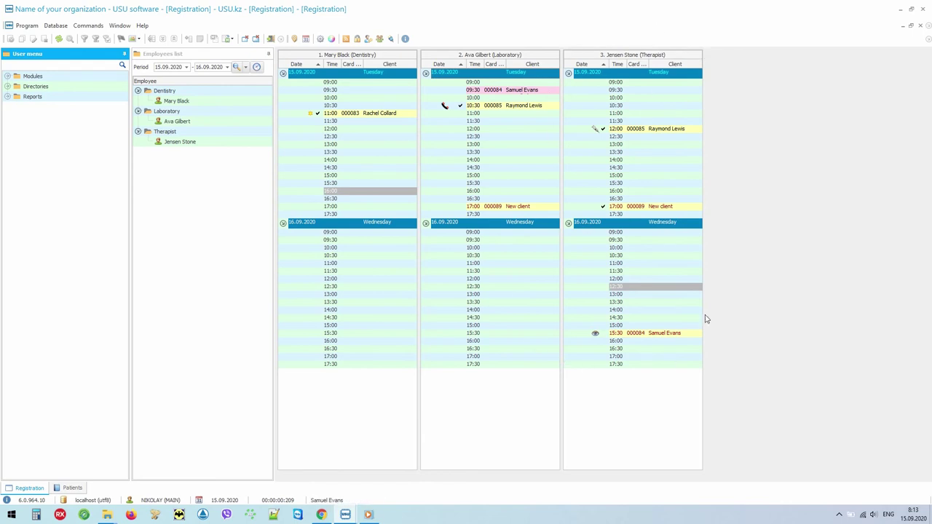
pyautogui.click(569, 74)
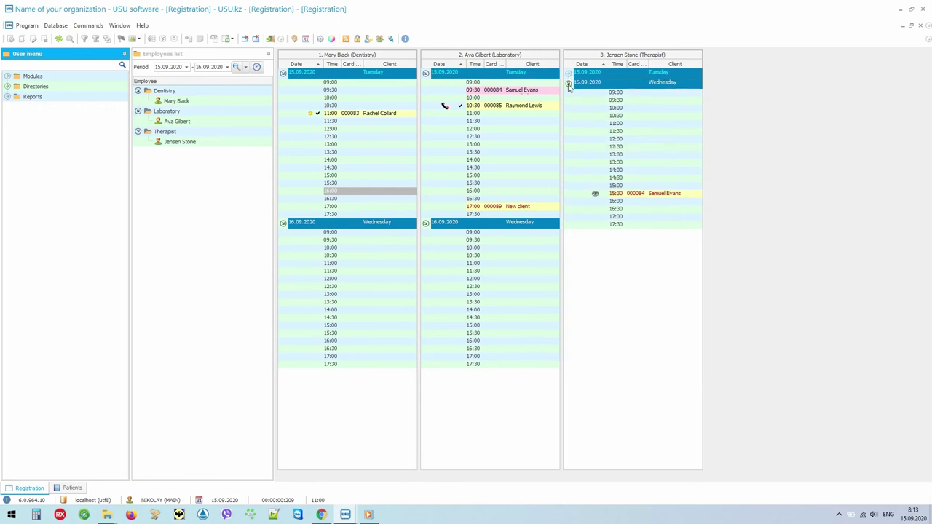
pyautogui.click(569, 84)
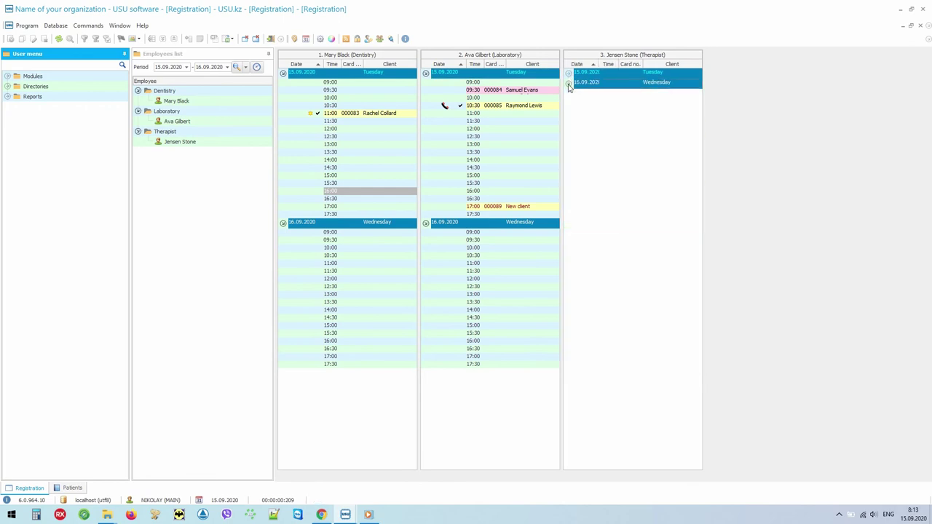
pyautogui.click(568, 83)
pyautogui.click(568, 73)
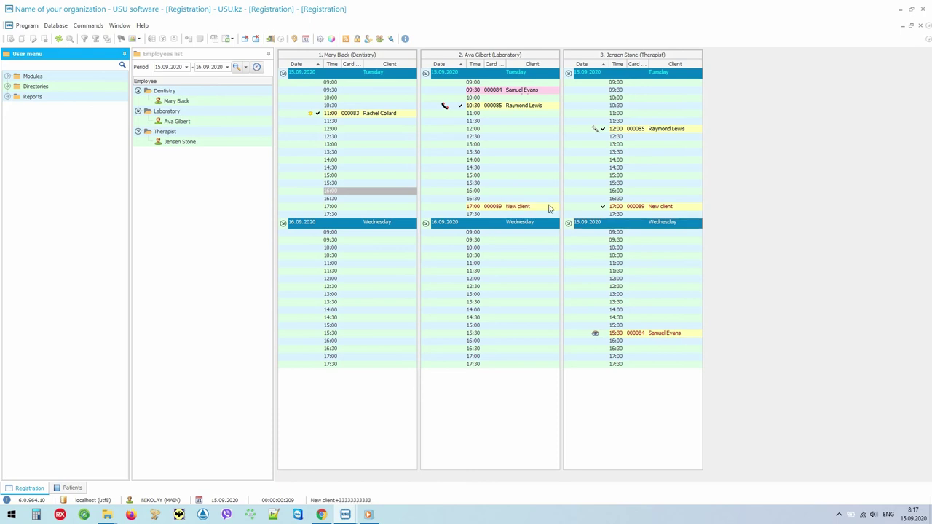
# Mark New client's 17:00 laboratory appointment as Came and save the change
pyautogui.doubleClick(517, 207)
pyautogui.click(304, 439)
pyautogui.click(393, 462)
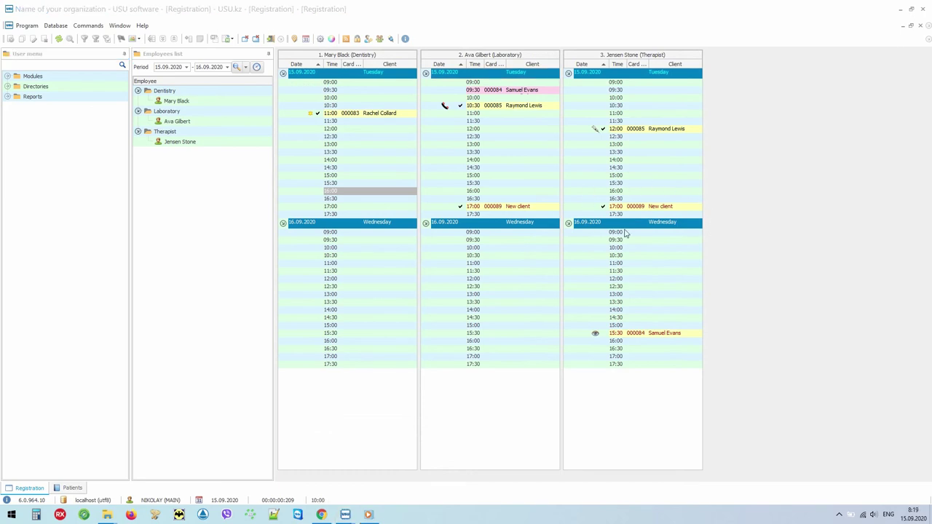
# Open New client's current history and review the unpaid therapist 50.00 and blood test 40.00 services and their payments
pyautogui.rightClick(684, 207)
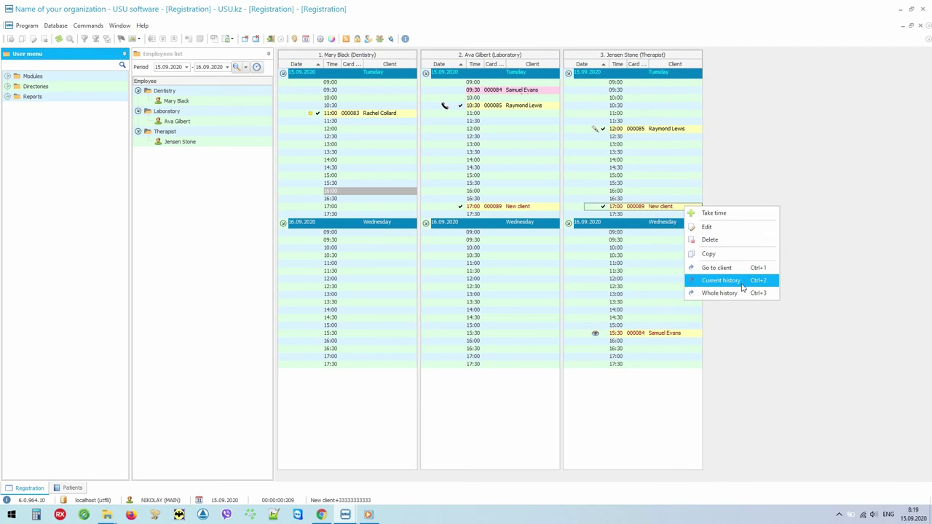
pyautogui.click(743, 286)
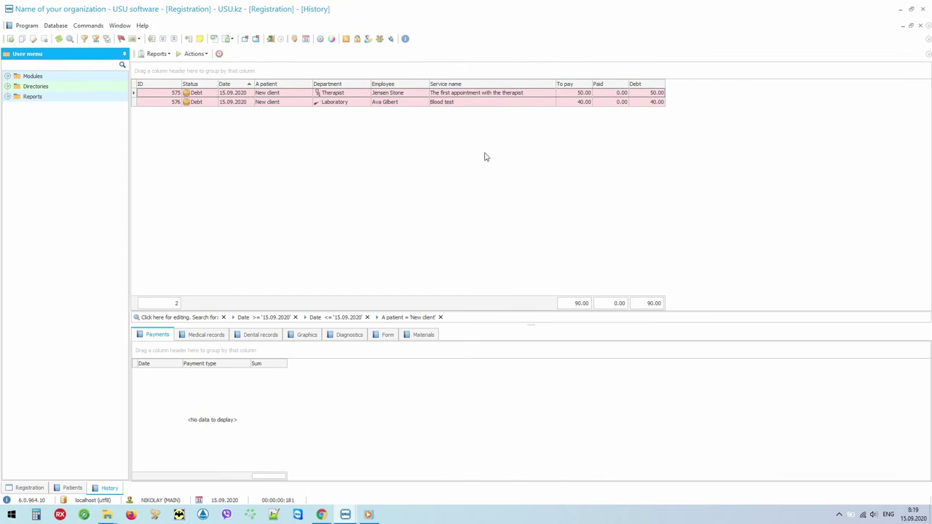
pyautogui.click(545, 97)
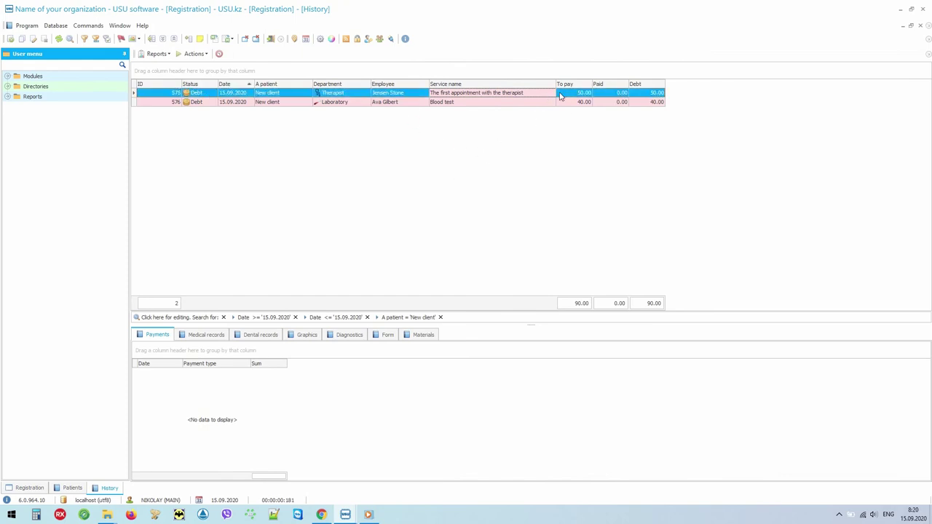
pyautogui.click(549, 105)
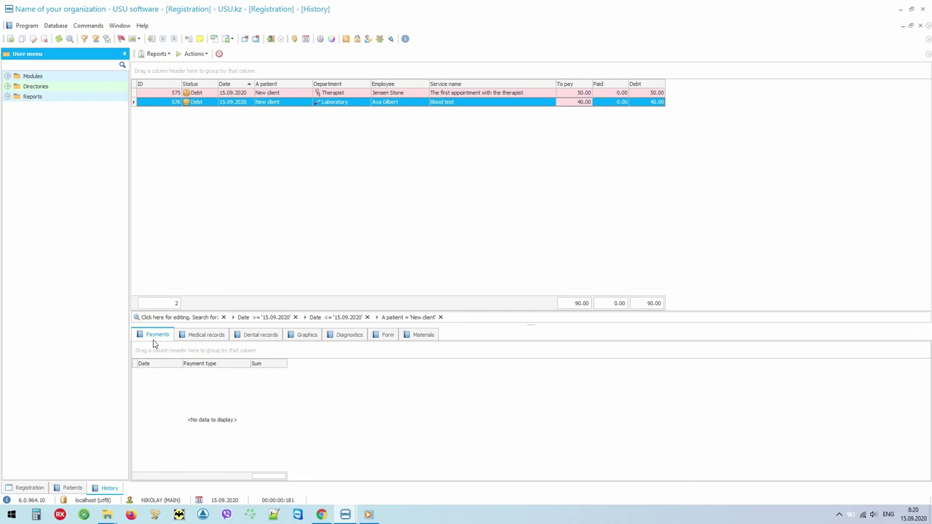
pyautogui.click(153, 339)
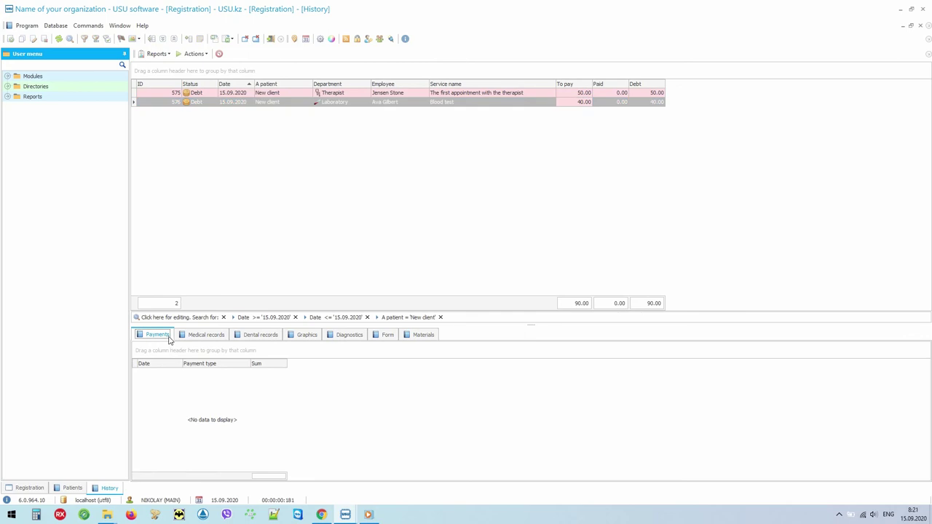
# Make a cash payment settling New client's 90.00 debt for both services
pyautogui.click(198, 55)
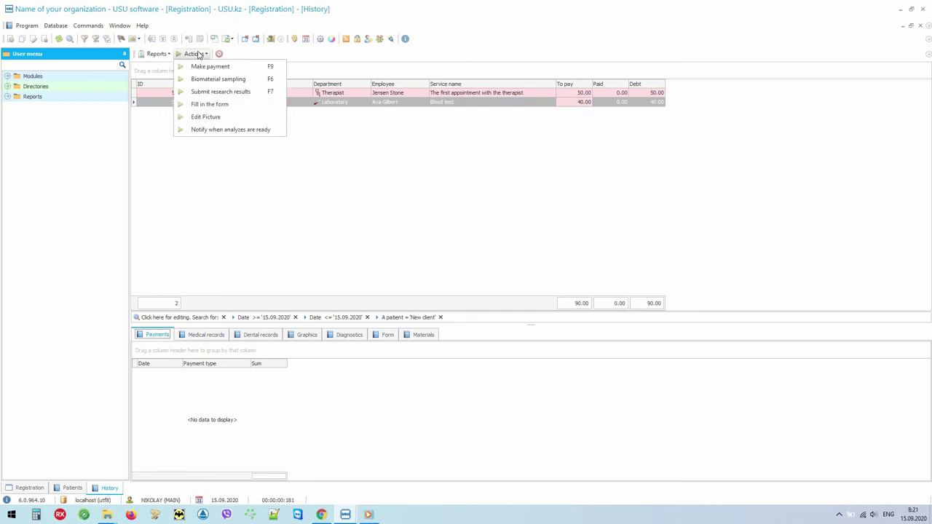
pyautogui.click(201, 67)
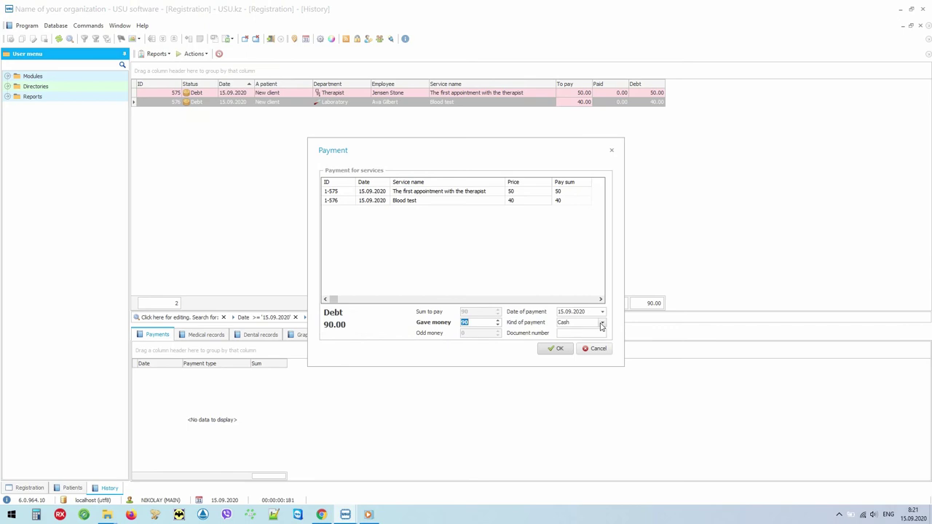
pyautogui.click(602, 326)
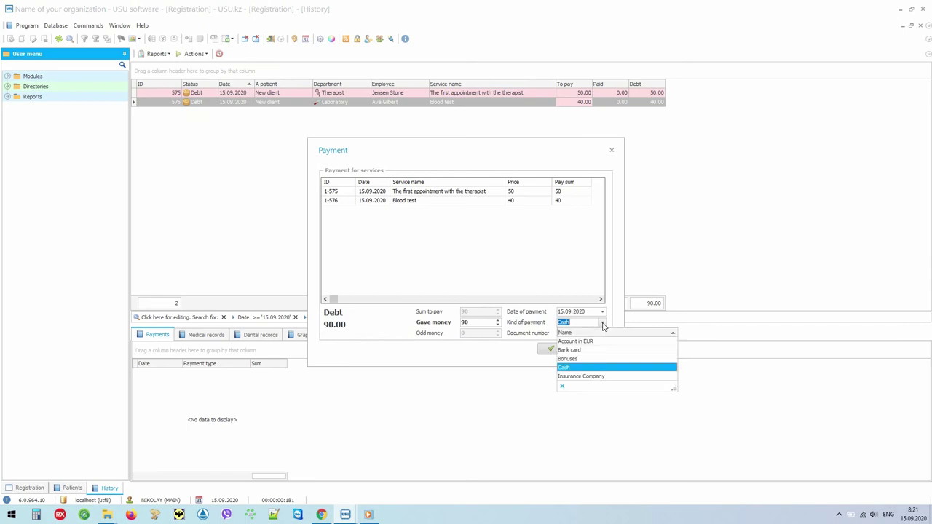
pyautogui.click(603, 325)
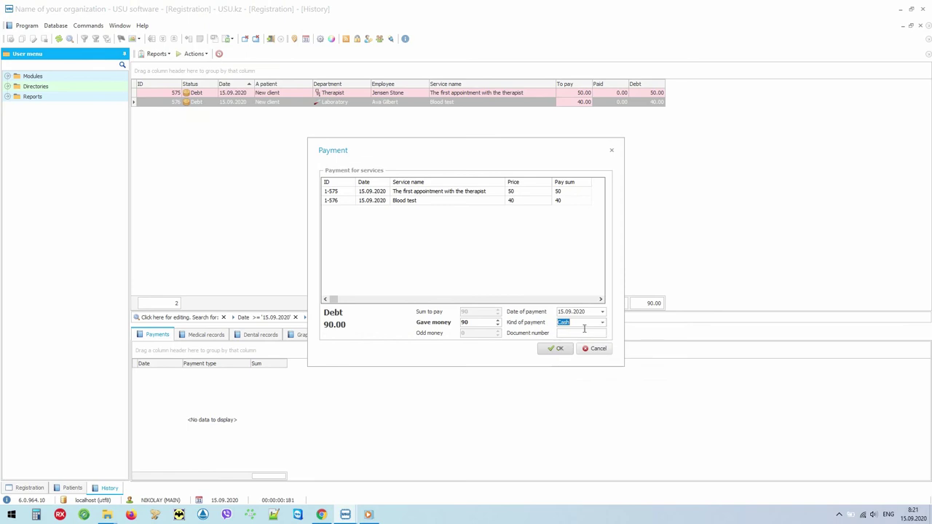
pyautogui.click(559, 349)
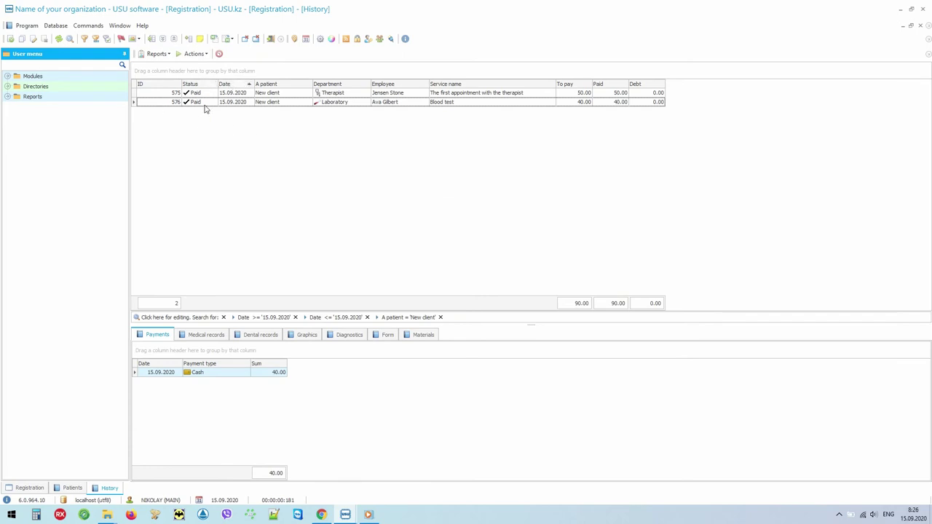
pyautogui.click(213, 376)
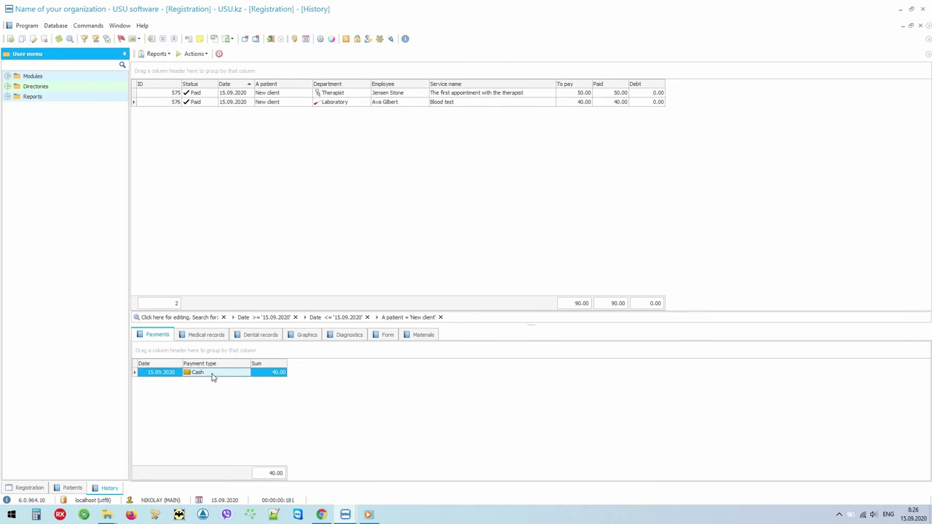
pyautogui.click(164, 55)
pyautogui.click(161, 67)
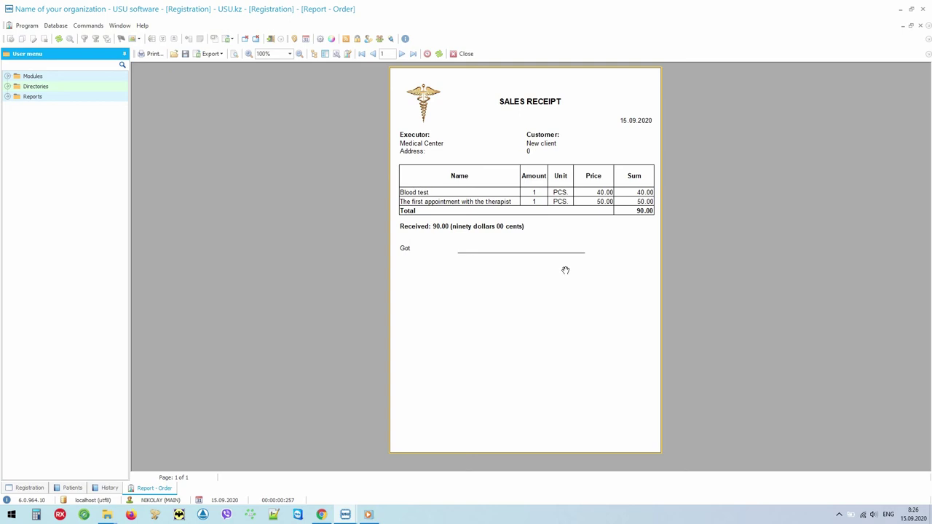
pyautogui.click(463, 55)
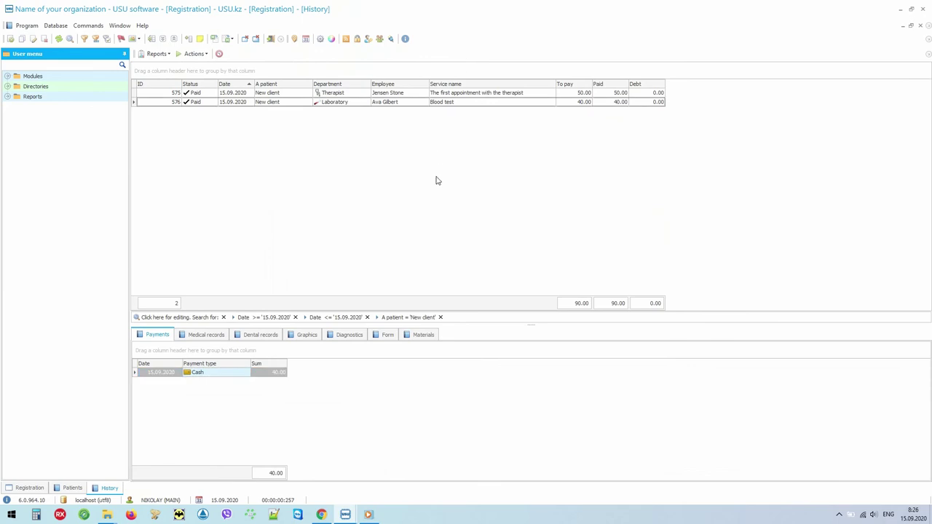
pyautogui.click(305, 38)
pyautogui.click(238, 68)
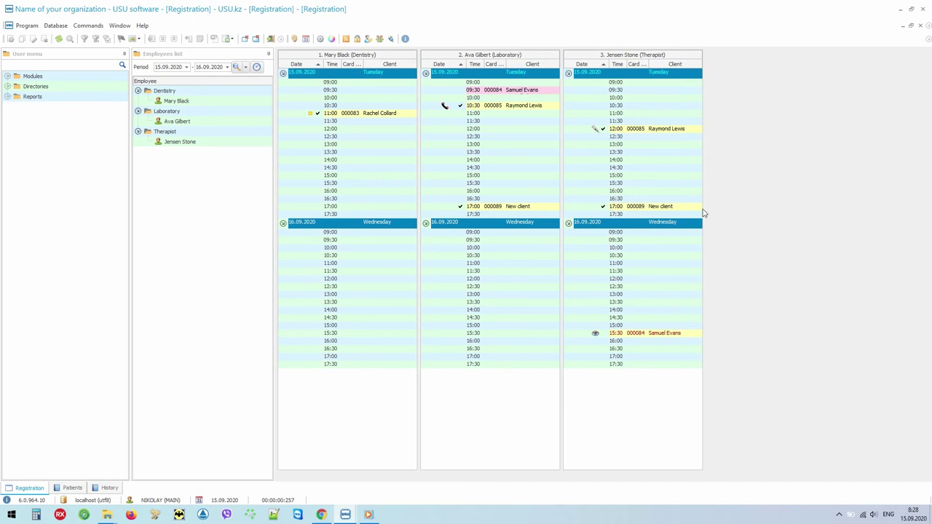
pyautogui.click(690, 209)
# From the 17:00 appointment's current history, add a new medical record under Medical records
pyautogui.rightClick(690, 209)
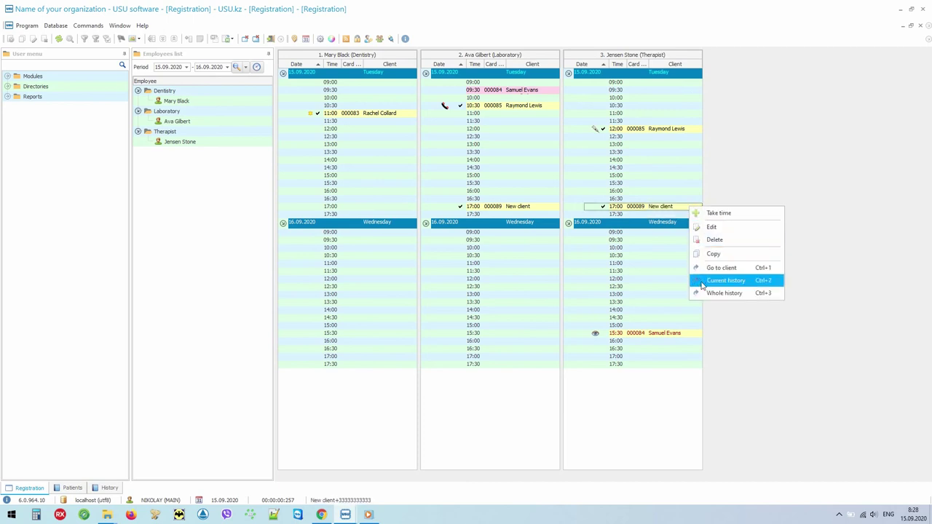
pyautogui.click(752, 285)
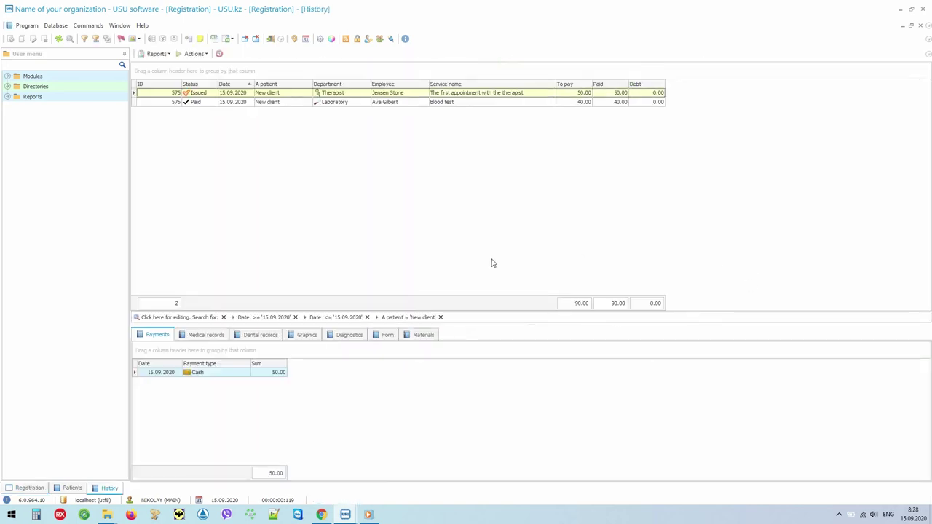
pyautogui.click(222, 335)
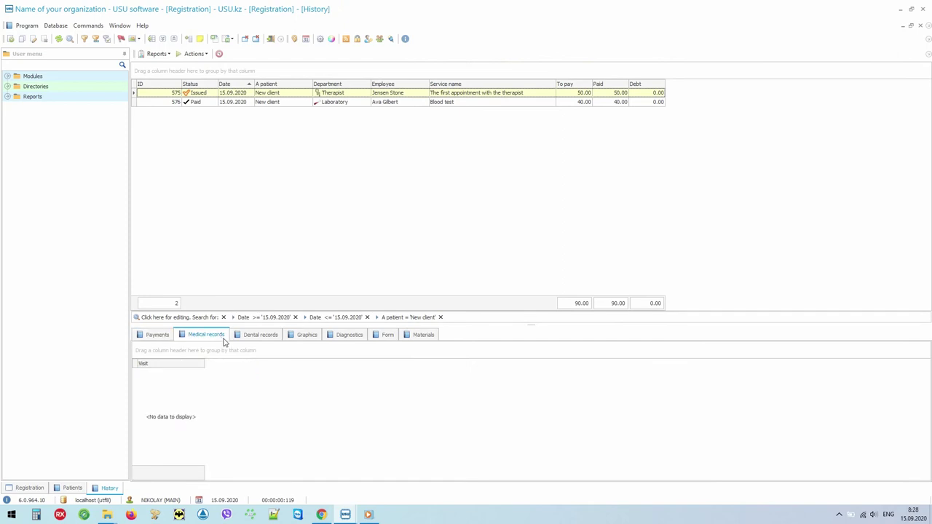
pyautogui.rightClick(224, 402)
pyautogui.click(271, 159)
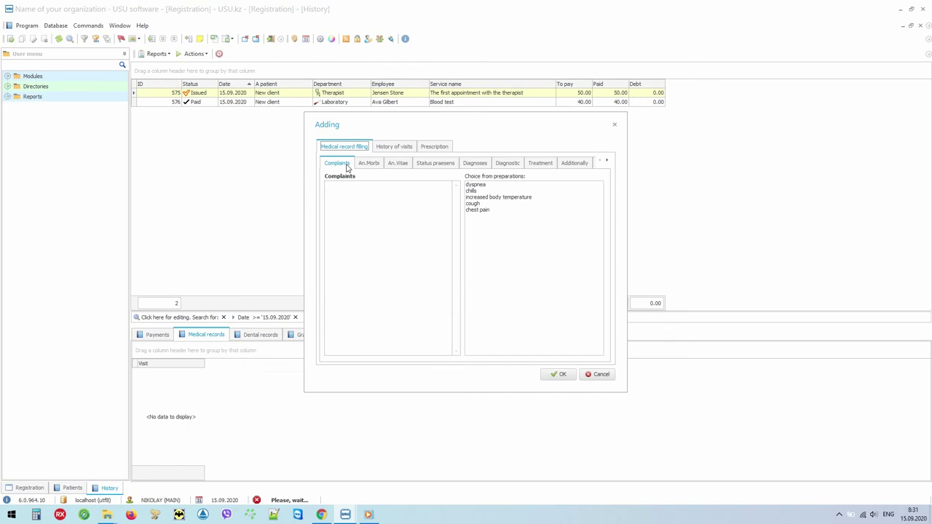
# Enter chest pain as the complaint and step through An.Morbi, An.Vitae and Status praesens
pyautogui.doubleClick(502, 211)
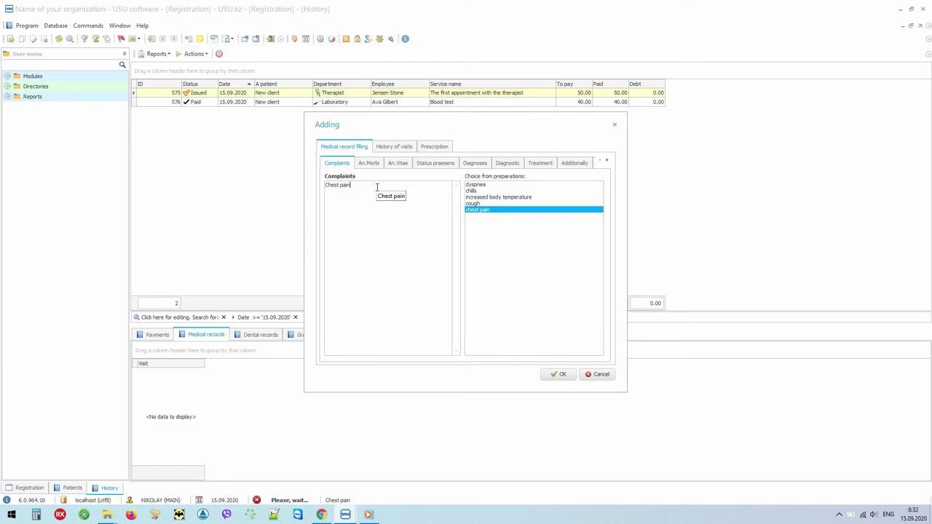
pyautogui.click(369, 163)
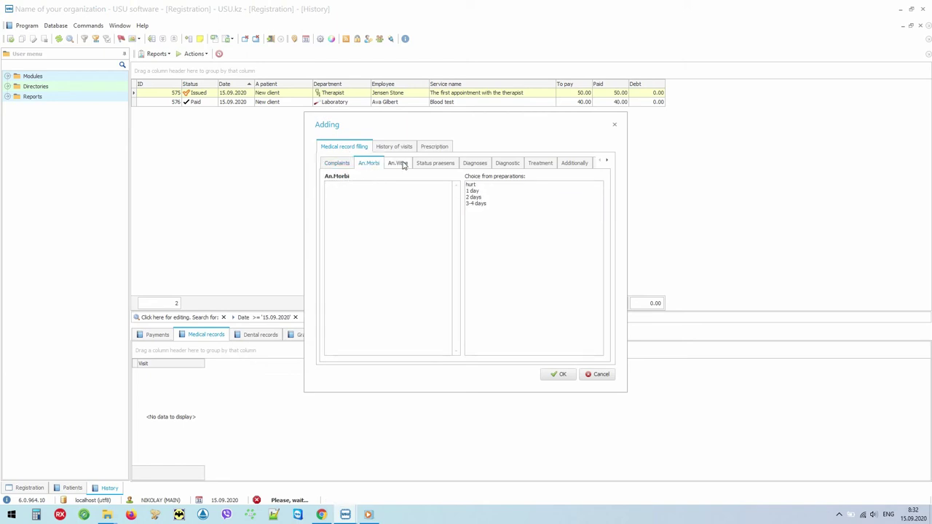
pyautogui.click(403, 166)
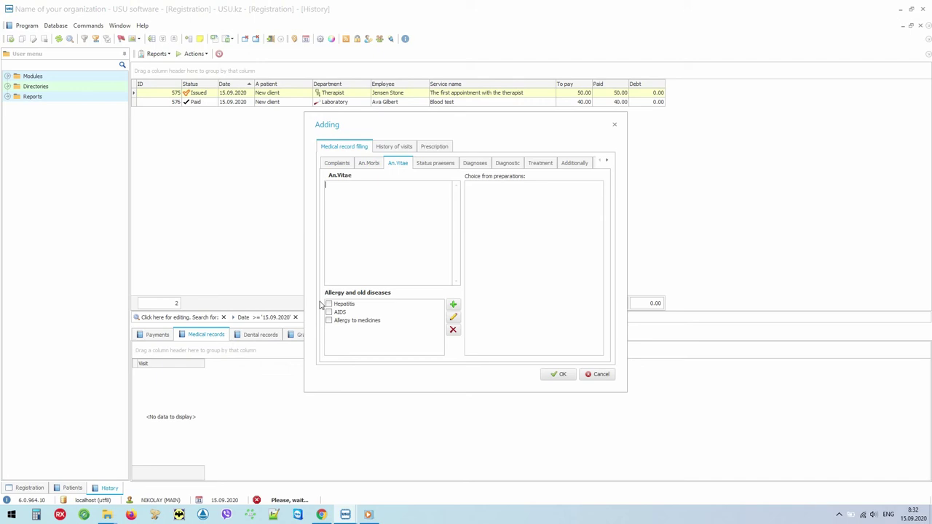
pyautogui.click(430, 166)
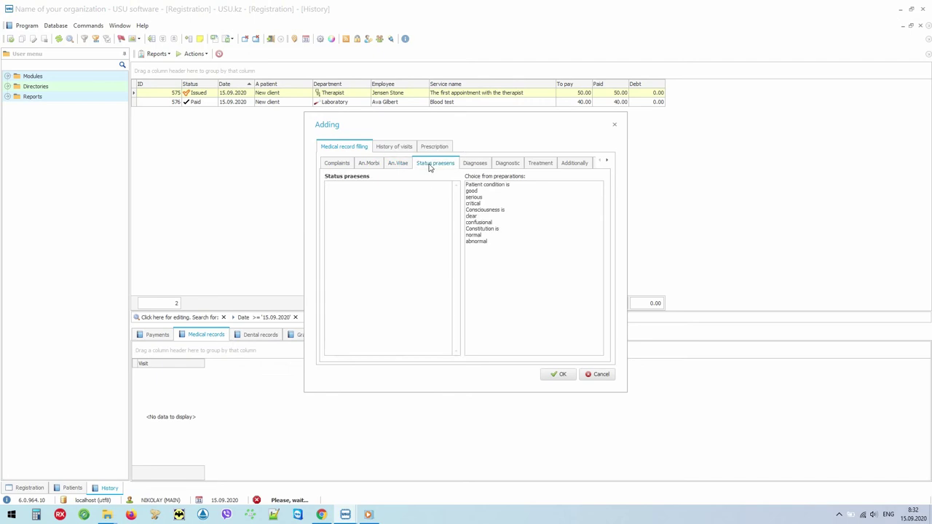
# Save B15 Acute hepatitis A as the final diagnosis
pyautogui.click(470, 166)
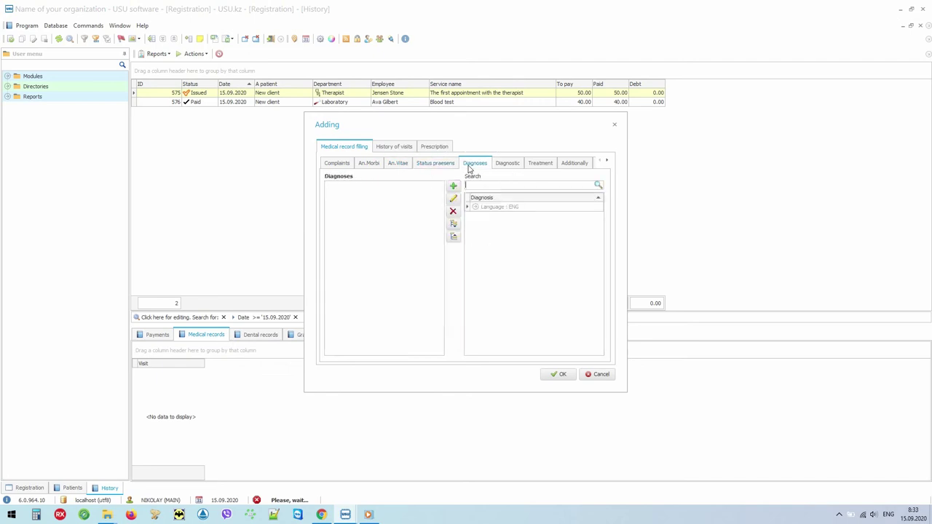
pyautogui.click(486, 184)
pyautogui.click(475, 207)
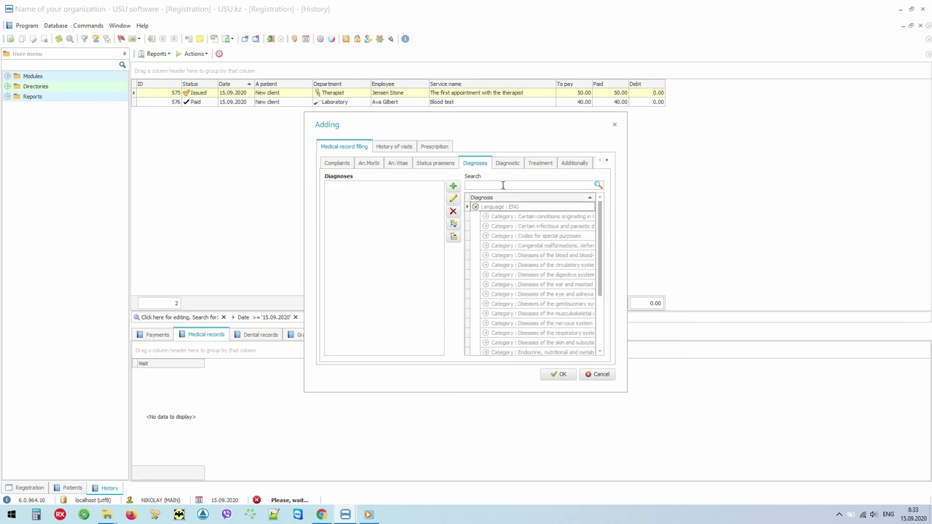
pyautogui.click(503, 184)
pyautogui.write('b15')
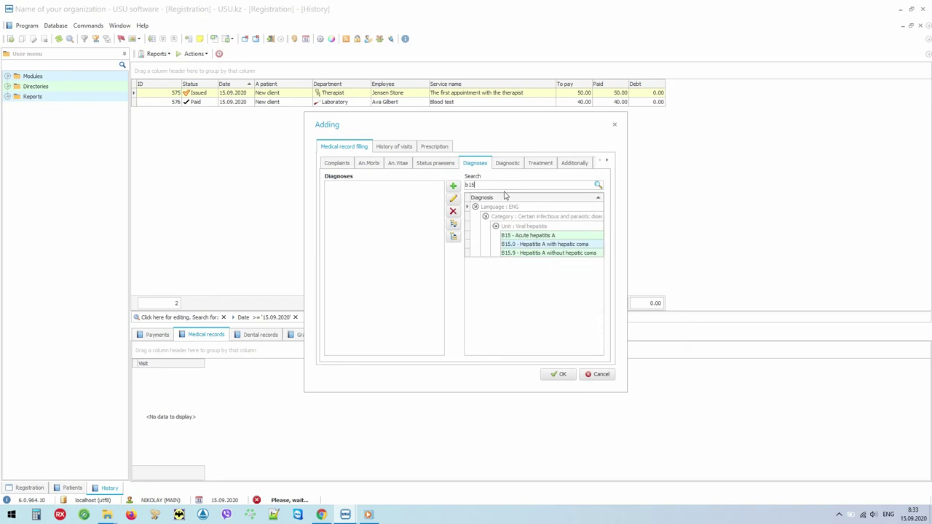
pyautogui.doubleClick(551, 237)
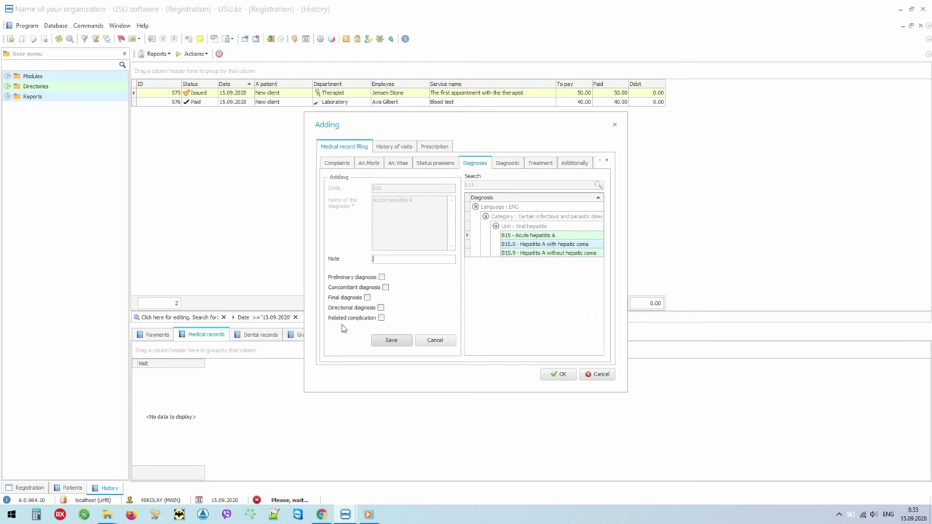
pyautogui.click(347, 299)
pyautogui.click(393, 340)
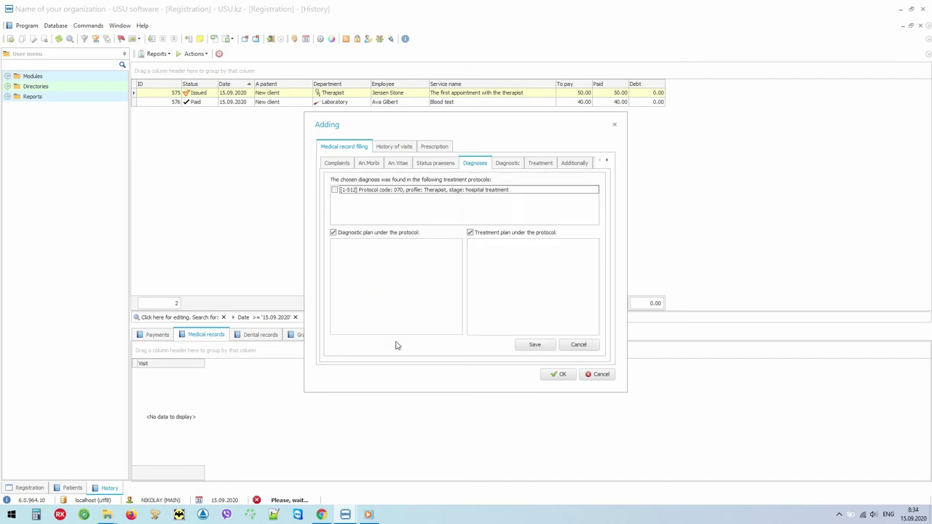
# Apply treatment protocol 070 to the B15 diagnosis
pyautogui.click(416, 191)
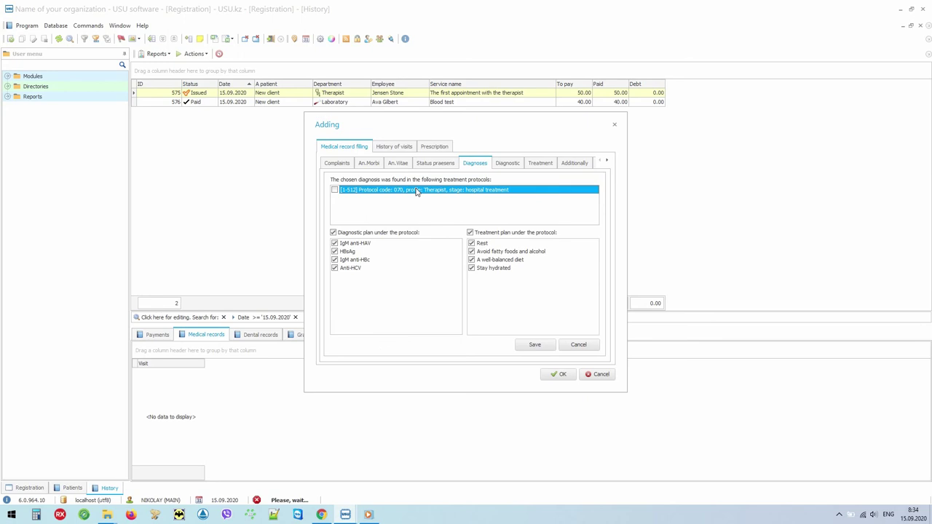
pyautogui.click(334, 190)
pyautogui.click(535, 346)
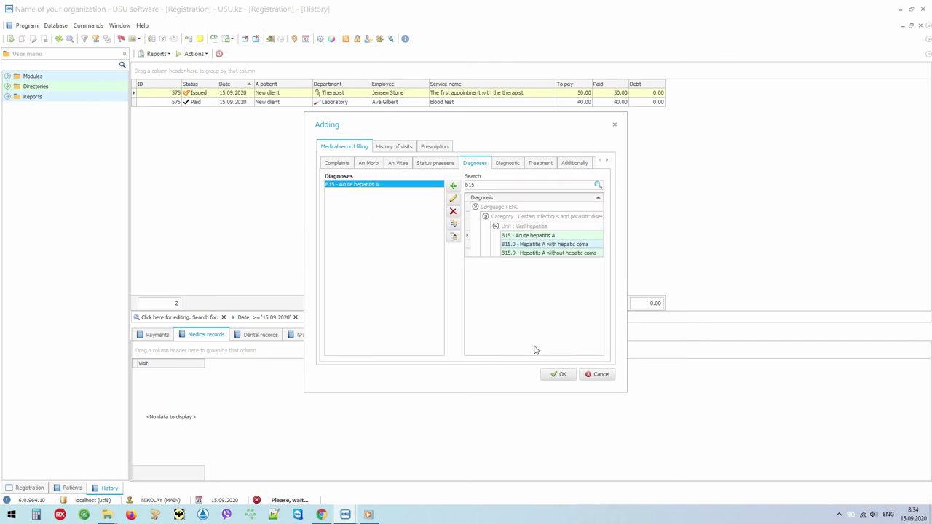
# Add Medication 1 to the treatment plan, linked to the B15 diagnosis
pyautogui.click(509, 166)
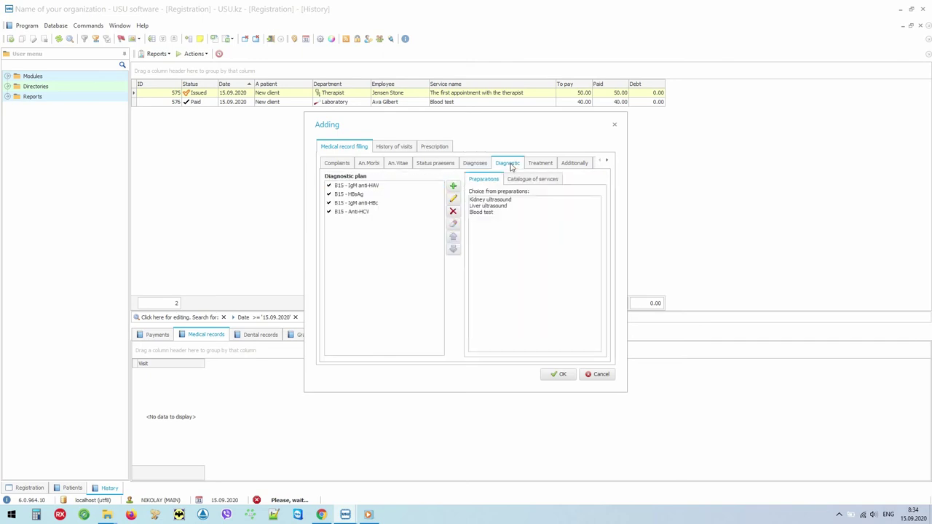
pyautogui.click(539, 165)
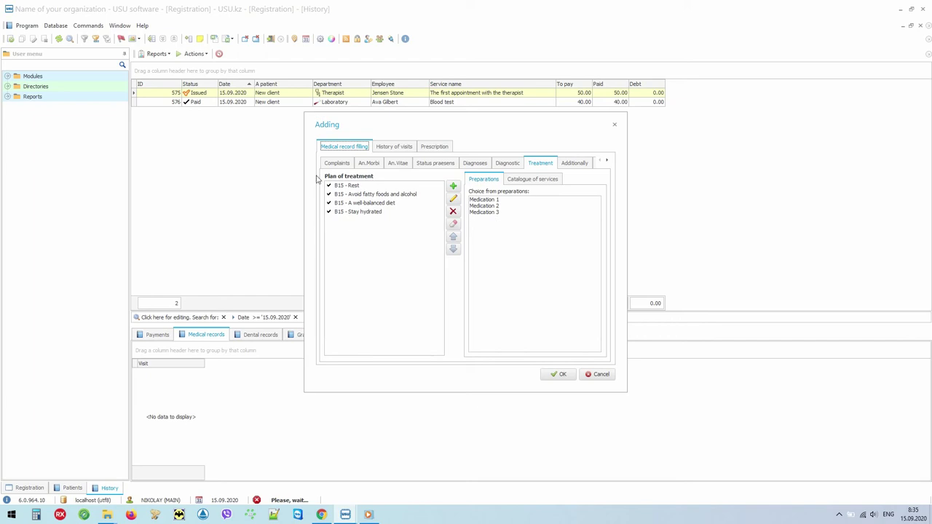
pyautogui.doubleClick(508, 204)
pyautogui.click(418, 209)
pyautogui.click(388, 339)
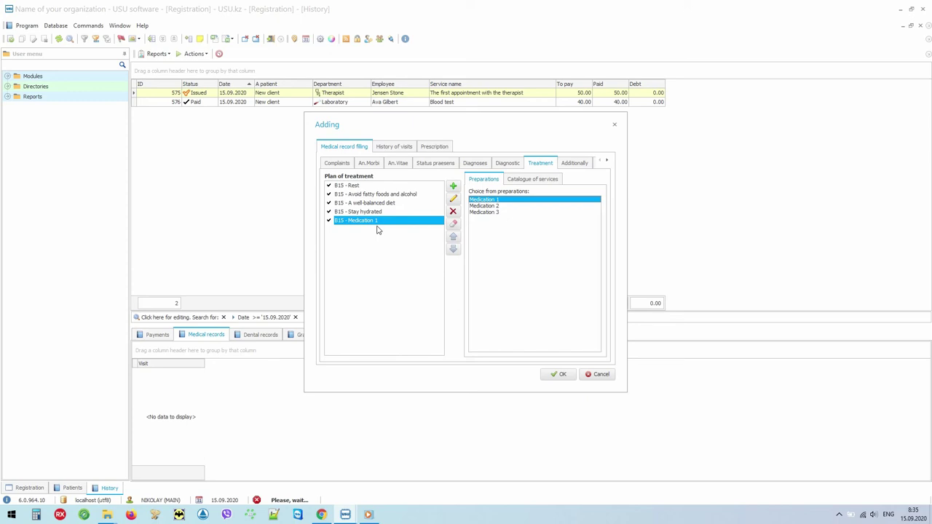
# Mark 'Avoid fatty foods and alcohol' as not appointed and save visit record #575
pyautogui.doubleClick(371, 195)
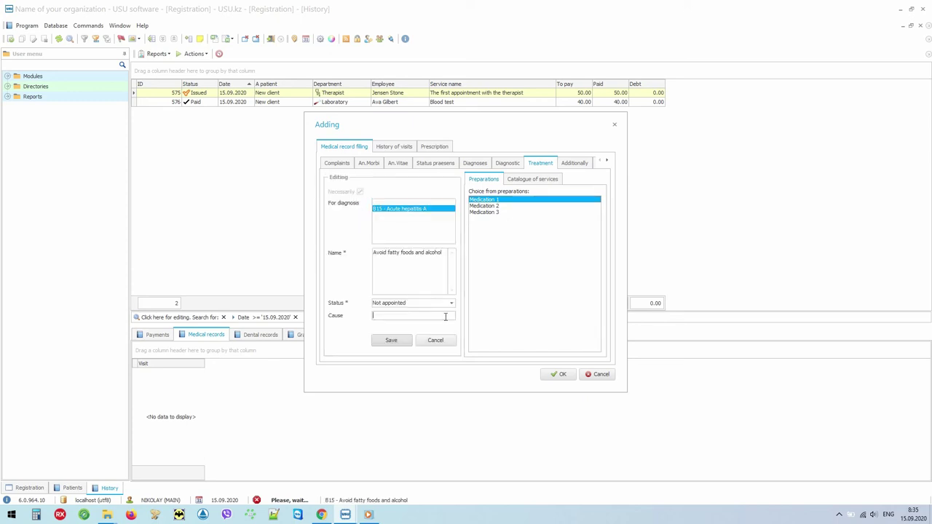
pyautogui.click(404, 314)
pyautogui.click(398, 342)
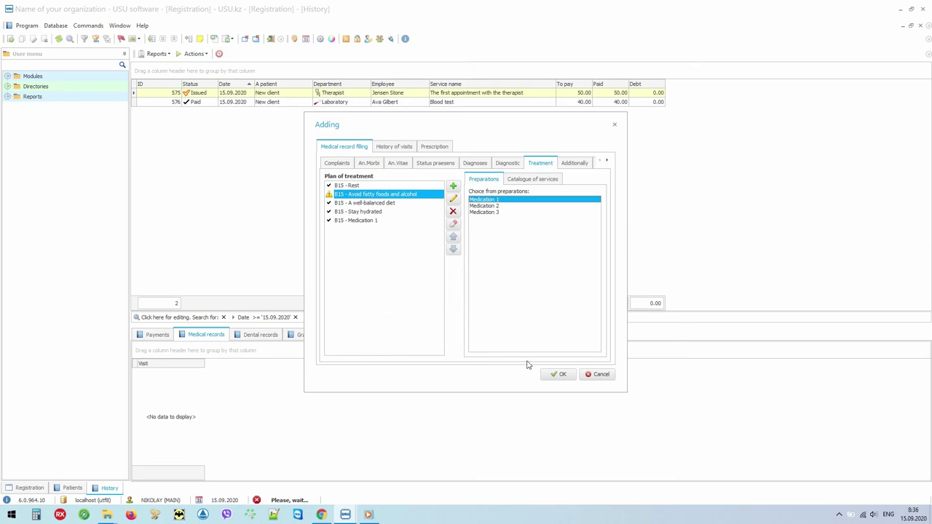
pyautogui.click(558, 374)
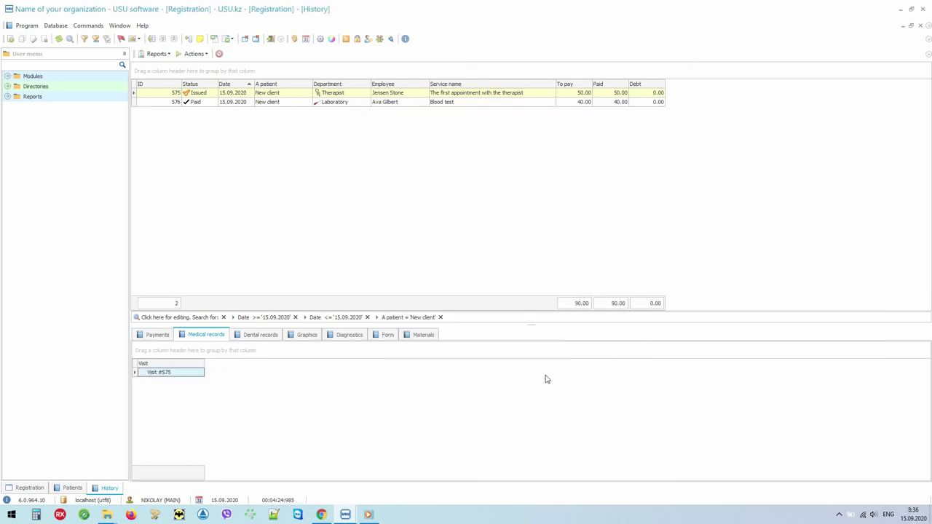
# Preview the Visit Form report for visit #575, scroll to its footer, then close it
pyautogui.click(162, 59)
pyautogui.click(168, 77)
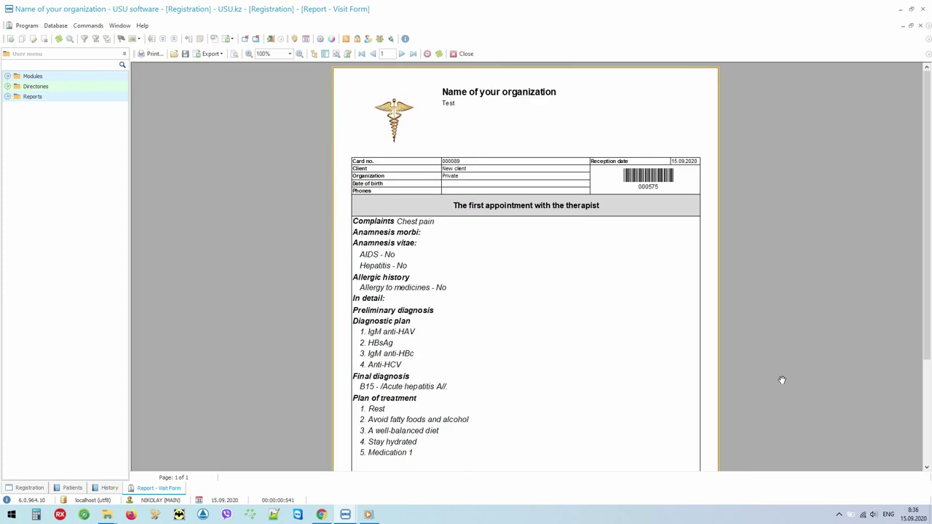
pyautogui.moveTo(781, 389)
pyautogui.mouseDown()
pyautogui.moveTo(784, 291)
pyautogui.moveTo(785, 300)
pyautogui.mouseUp()
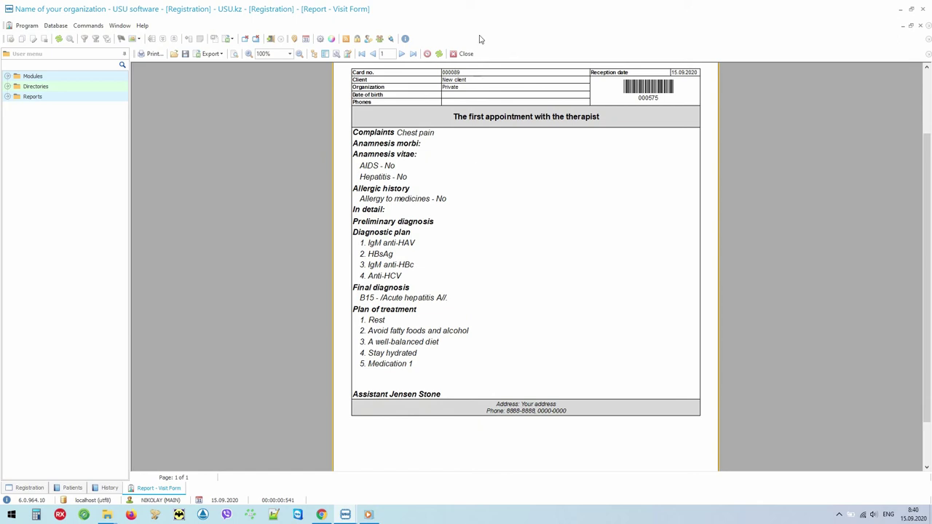
pyautogui.click(461, 53)
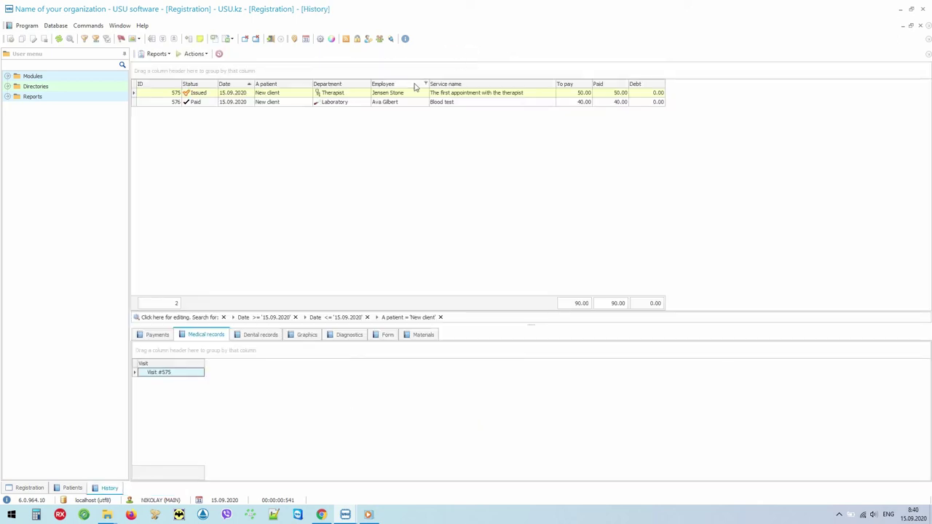
pyautogui.click(259, 94)
pyautogui.click(162, 60)
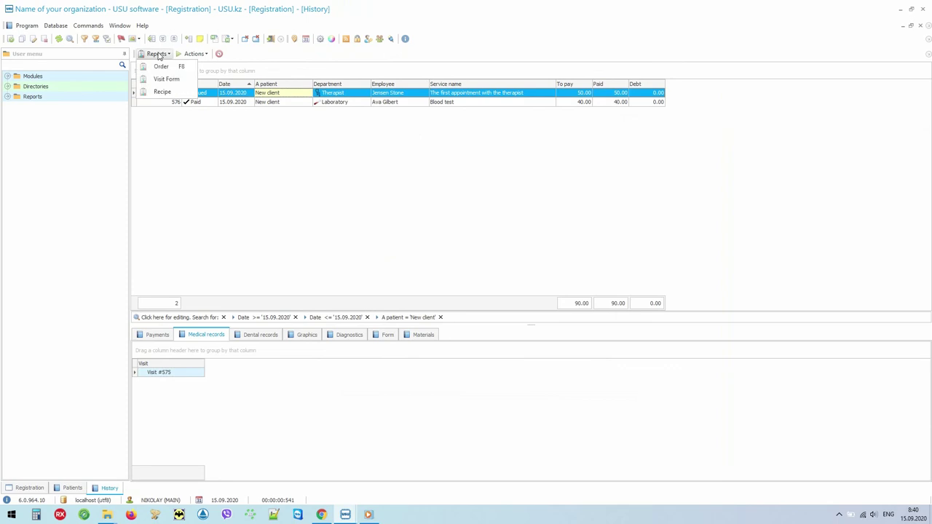
pyautogui.click(161, 93)
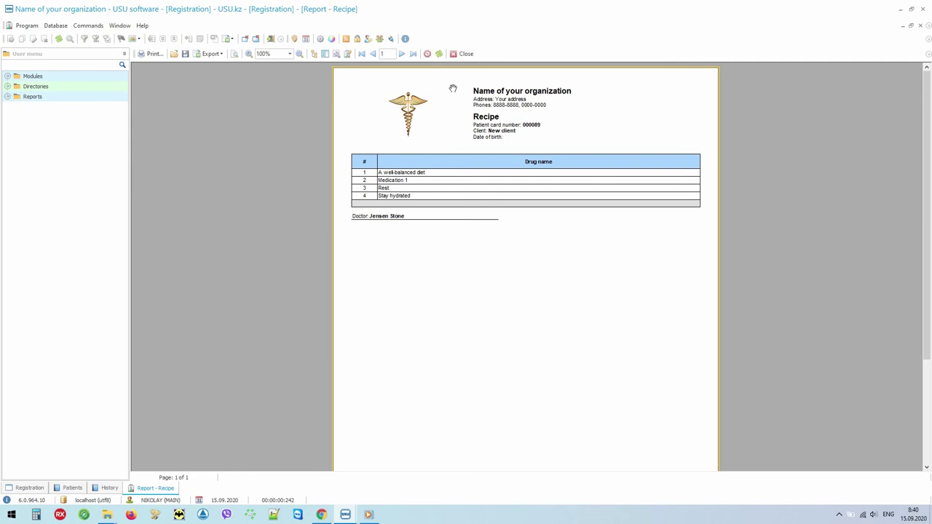
pyautogui.click(465, 53)
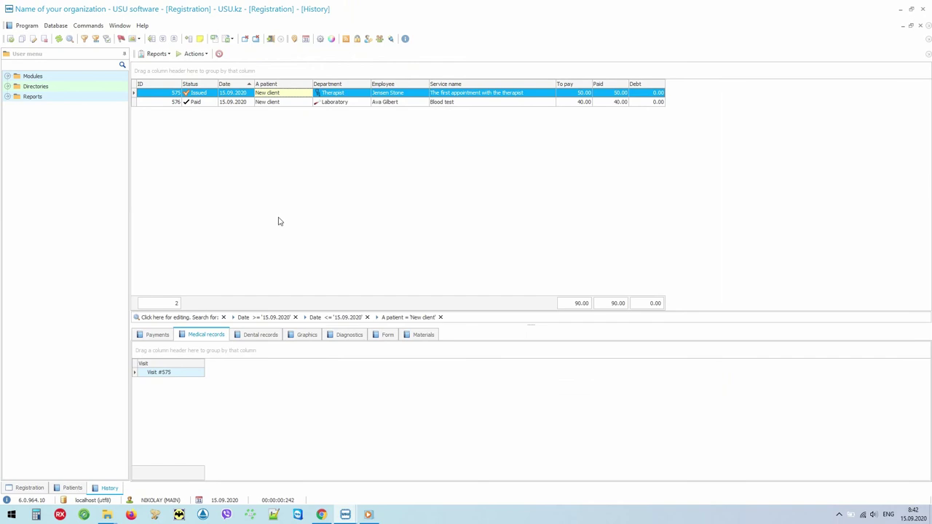
# Add a dental record marking the sixth upper-right tooth as Caries
pyautogui.click(252, 340)
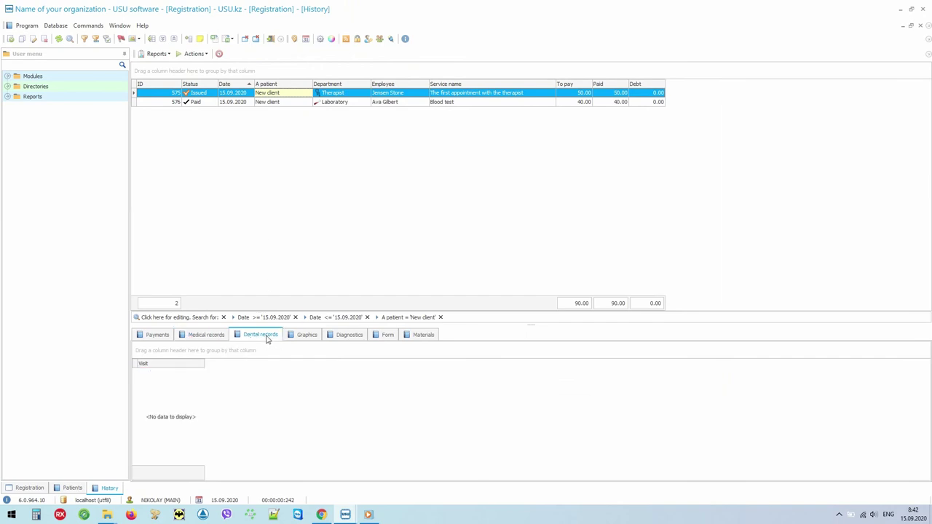
pyautogui.rightClick(285, 391)
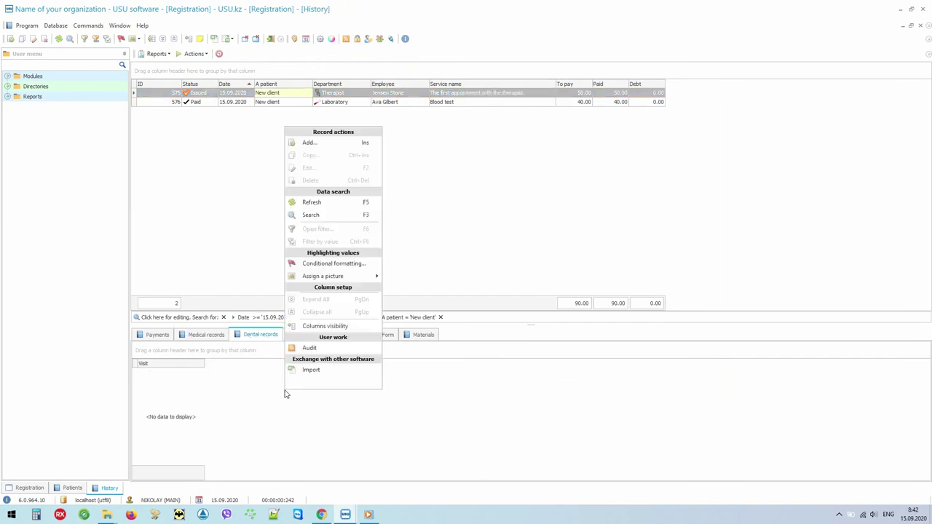
pyautogui.click(328, 148)
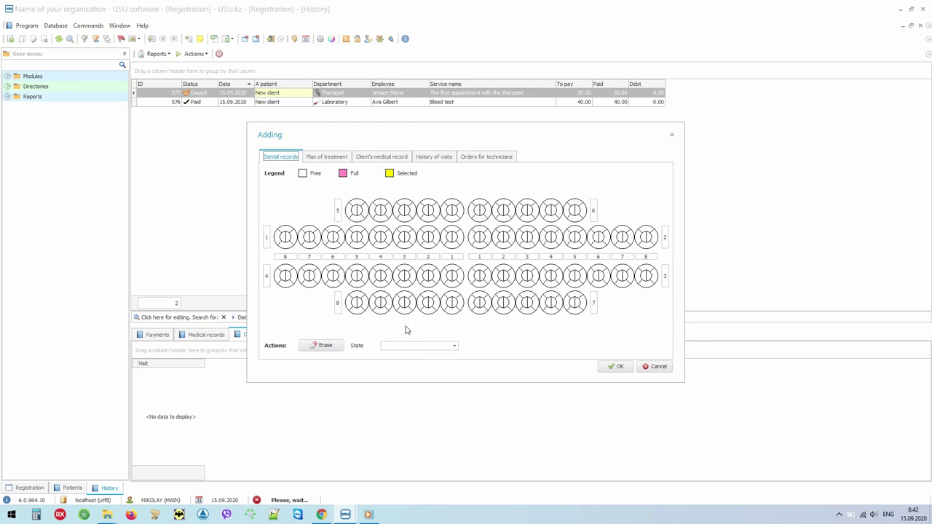
pyautogui.click(600, 248)
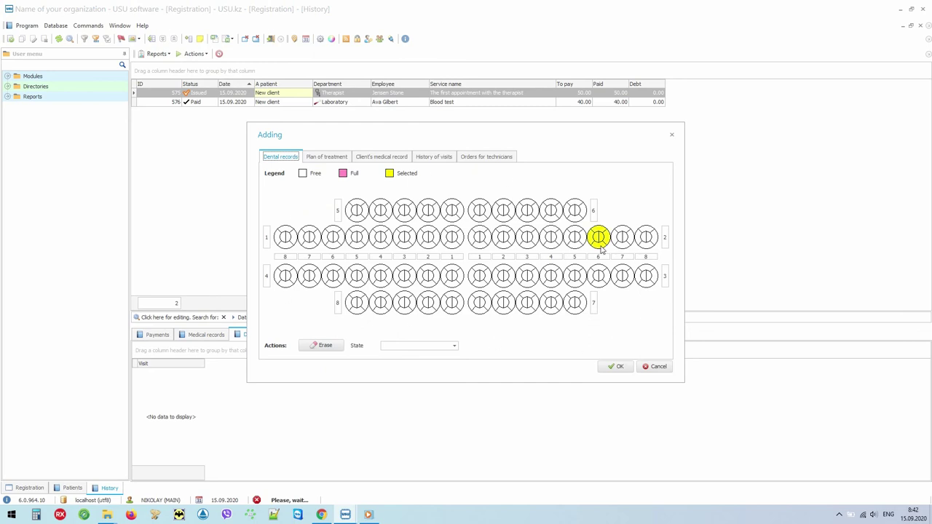
pyautogui.click(455, 345)
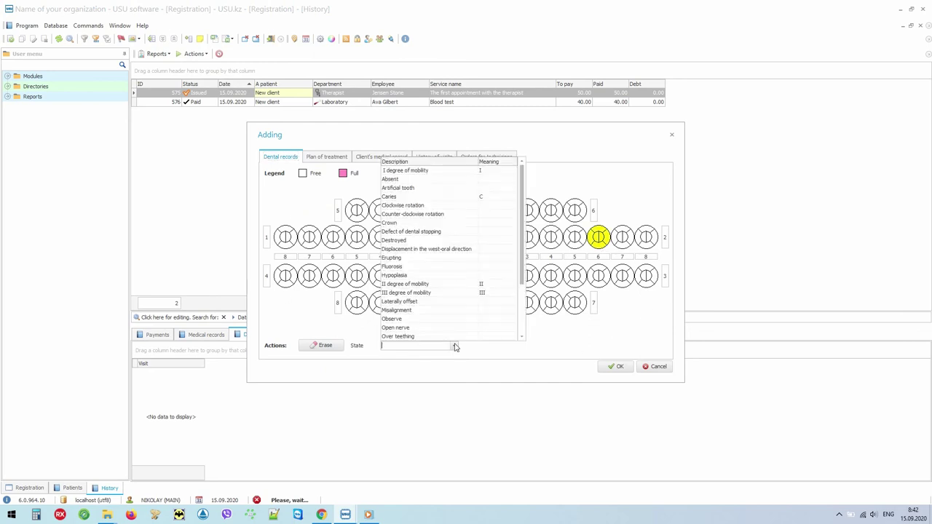
pyautogui.click(437, 196)
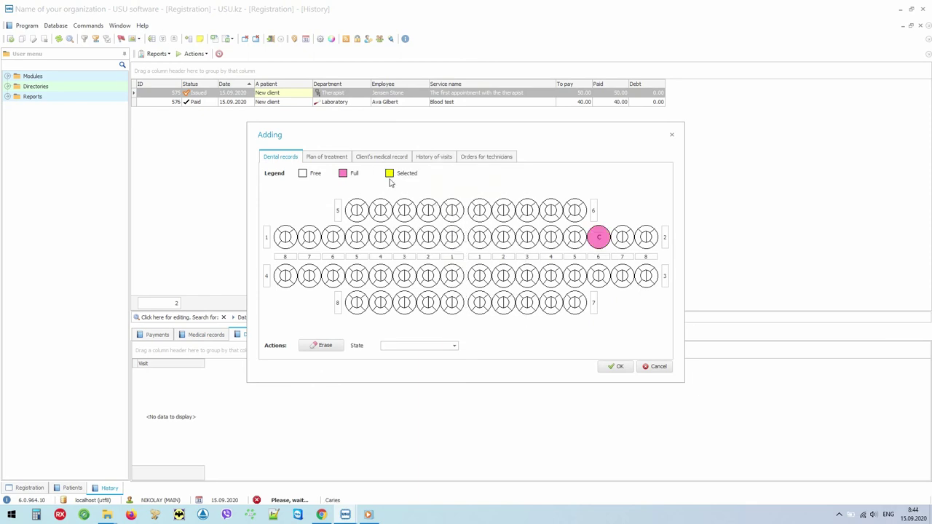
pyautogui.click(340, 158)
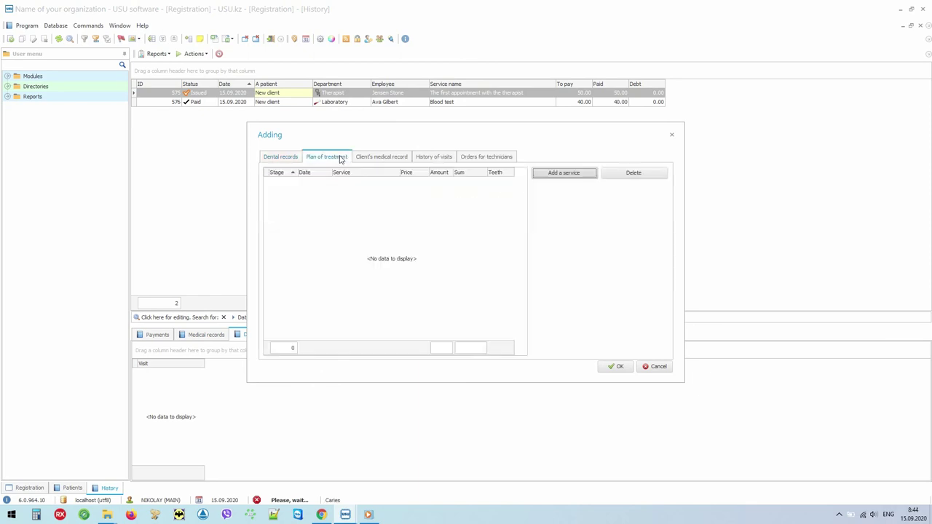
# Add Caries treatment for tooth 26 at 70.00 to the dental treatment plan
pyautogui.click(546, 176)
pyautogui.click(656, 215)
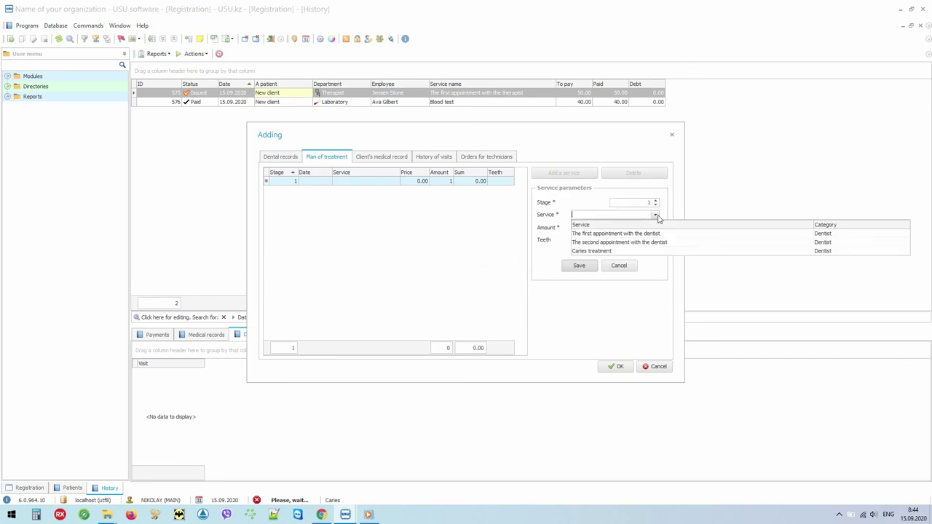
pyautogui.click(613, 251)
pyautogui.click(620, 242)
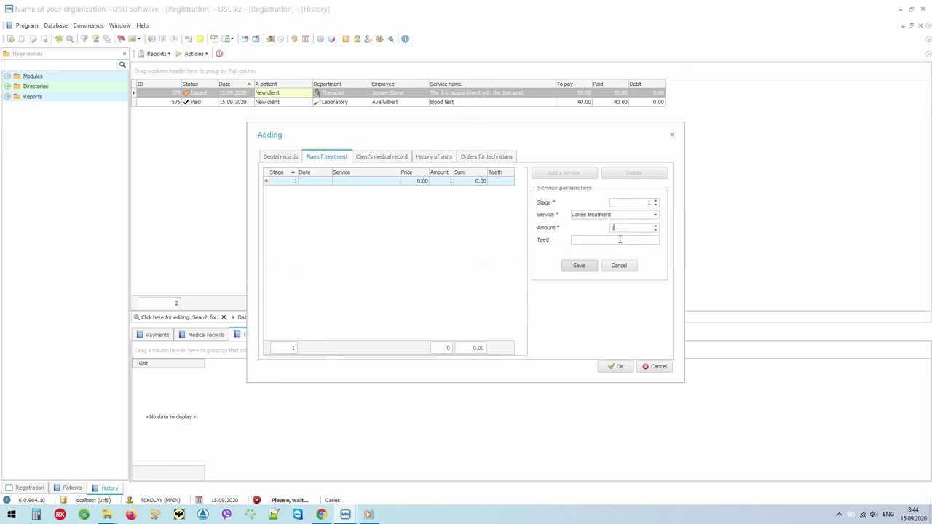
pyautogui.write('26')
pyautogui.click(578, 266)
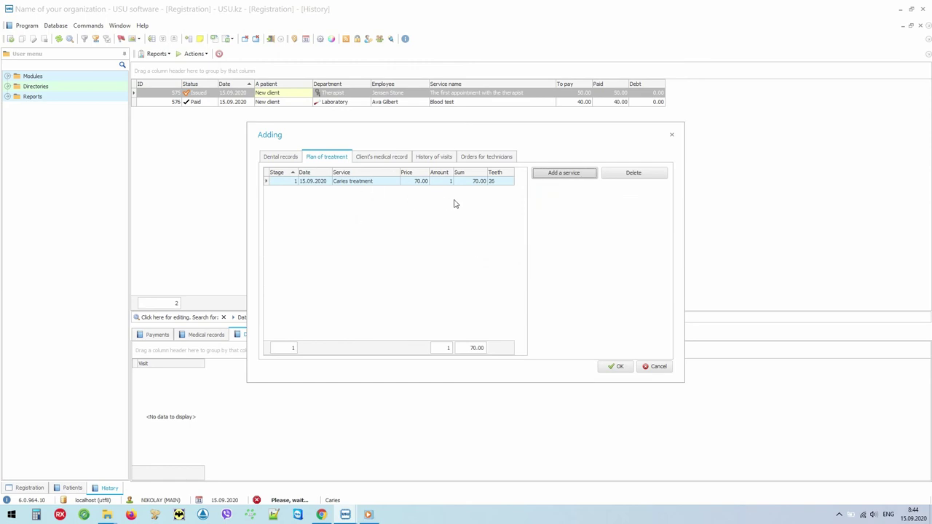
pyautogui.click(368, 157)
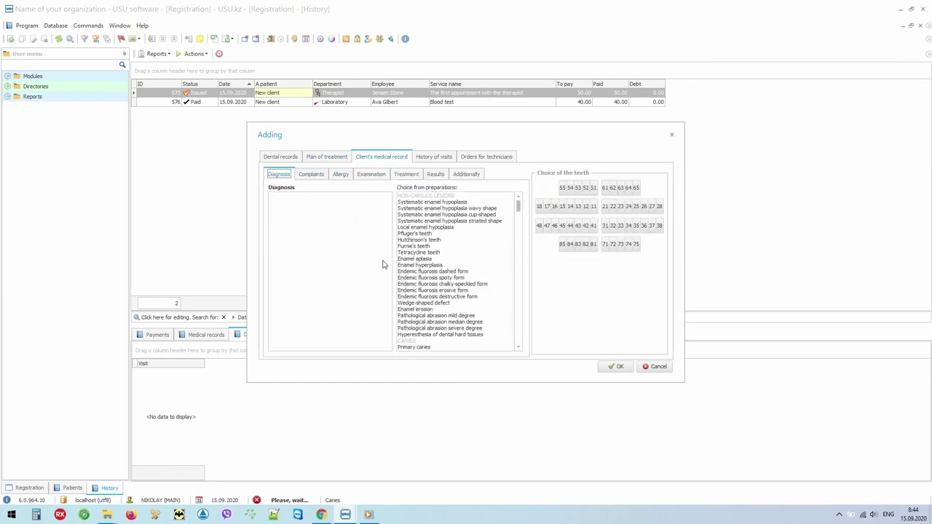
# Add Primary caries to the diagnosis and an aesthetic defect on tooth 26 to the complaints
pyautogui.moveTo(519, 208); pyautogui.dragTo(519, 213)
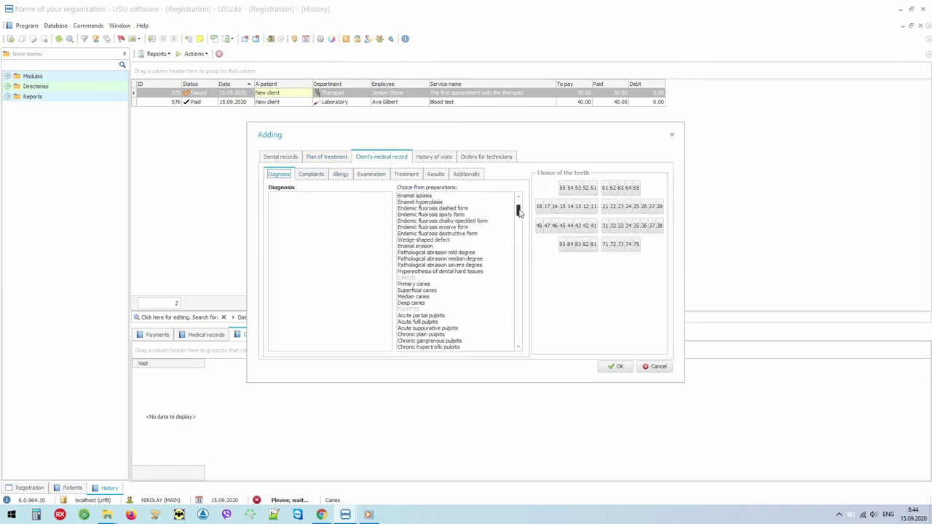
pyautogui.doubleClick(431, 284)
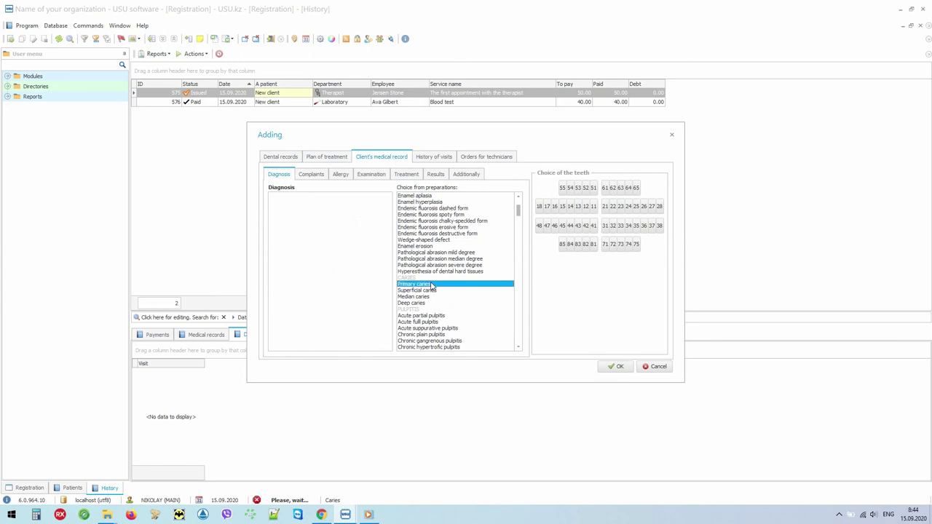
pyautogui.click(300, 177)
pyautogui.click(644, 207)
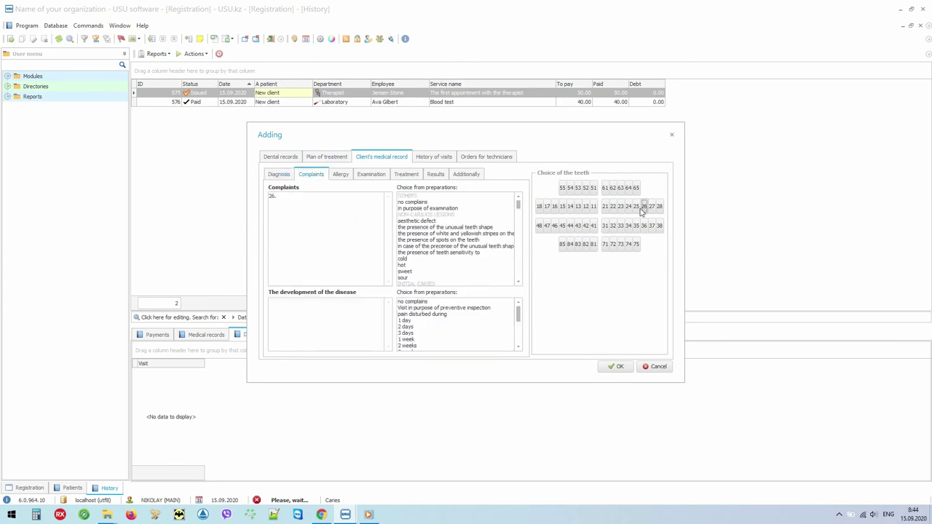
pyautogui.moveTo(518, 205); pyautogui.dragTo(518, 210)
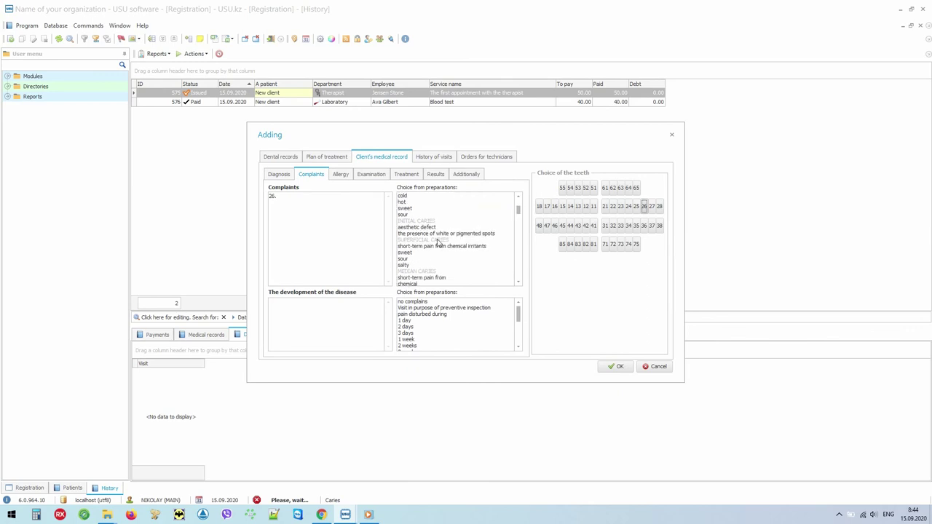
pyautogui.doubleClick(416, 228)
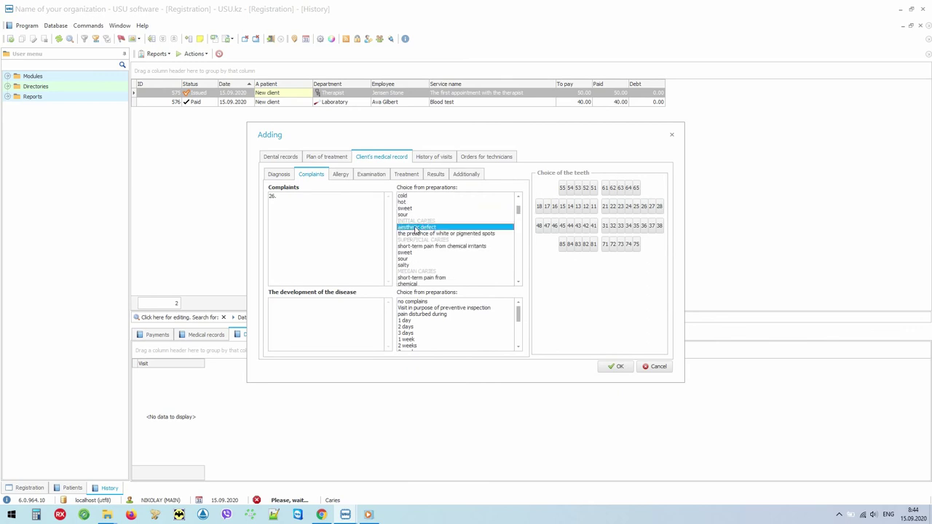
# Step through the Allergy, Examination and Treatment sections to the Results and recommendations section
pyautogui.click(339, 174)
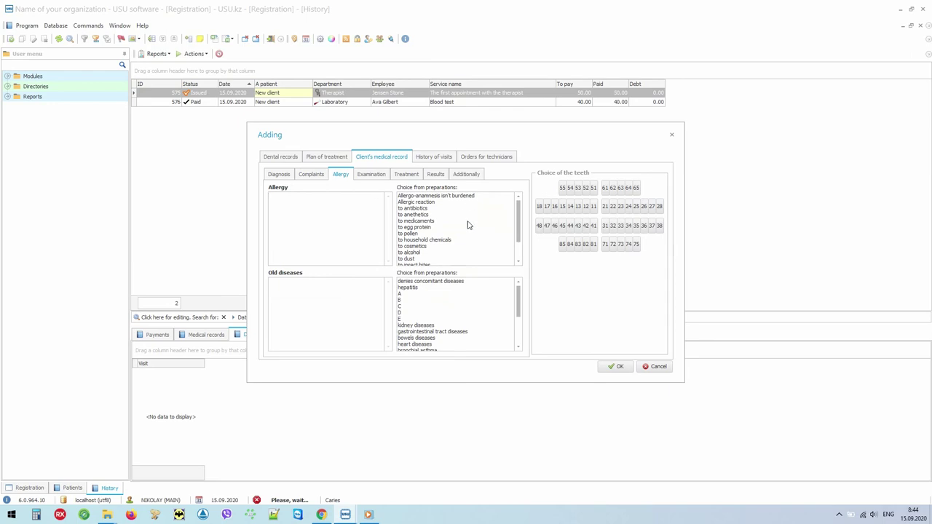
pyautogui.click(377, 179)
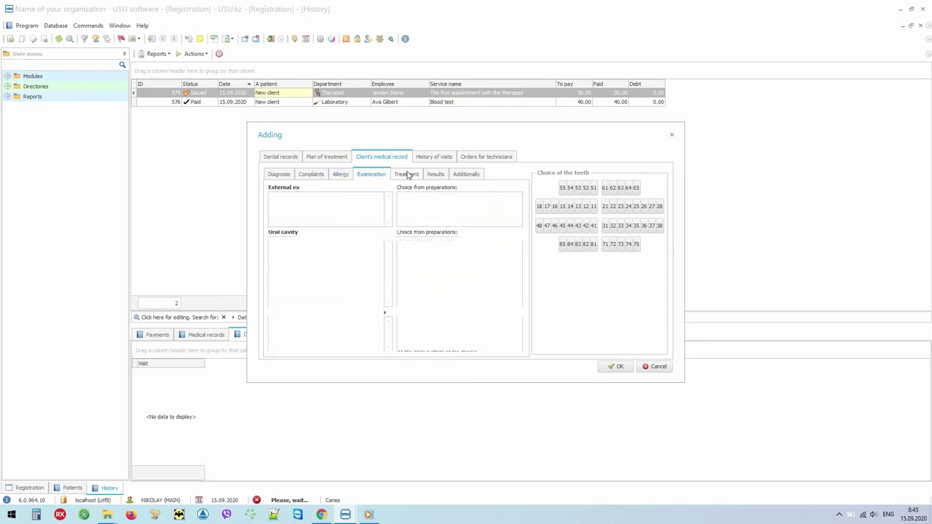
pyautogui.click(406, 175)
pyautogui.click(439, 175)
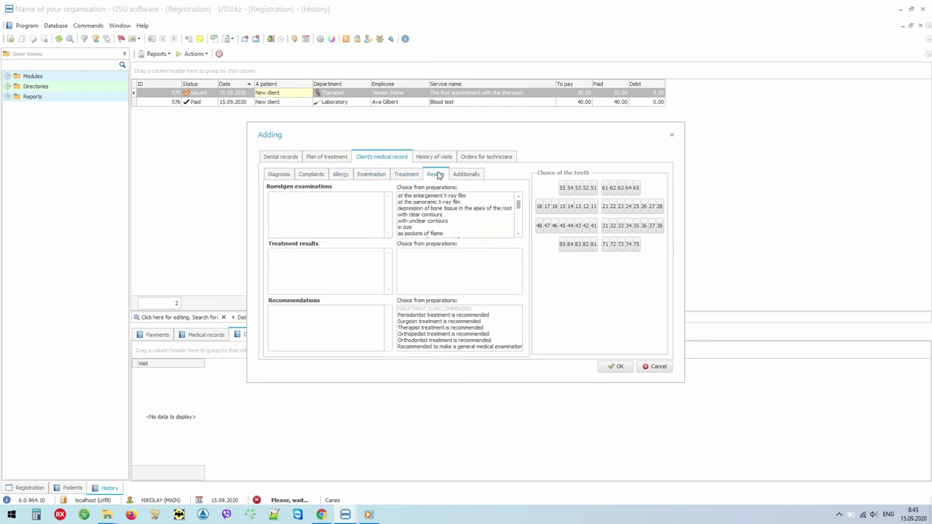
pyautogui.click(324, 257)
# Browse the client's History of visits, Graphical images and Orders for technicians tabs
pyautogui.click(444, 160)
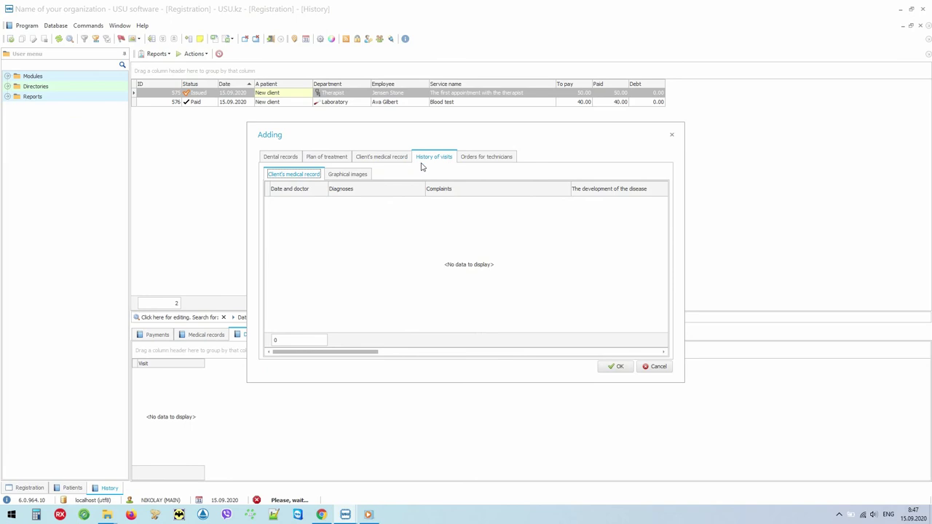
pyautogui.click(348, 179)
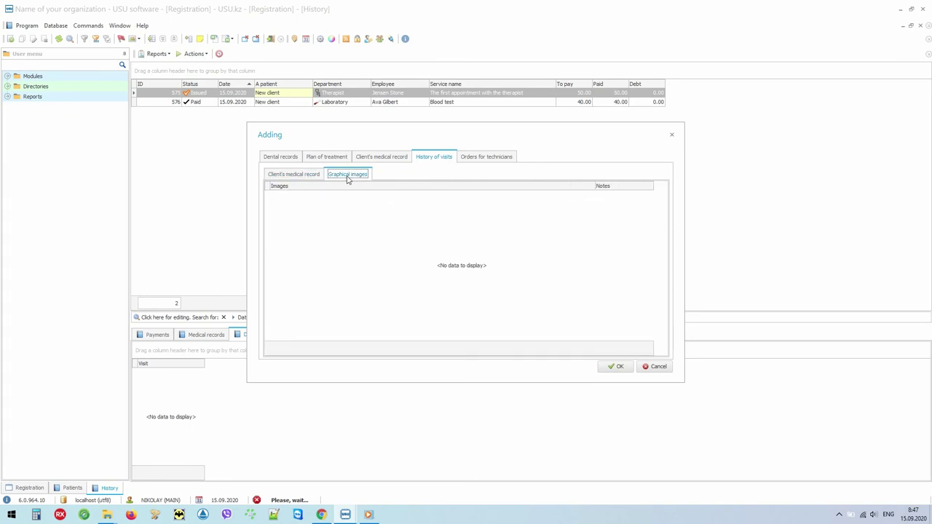
pyautogui.click(481, 160)
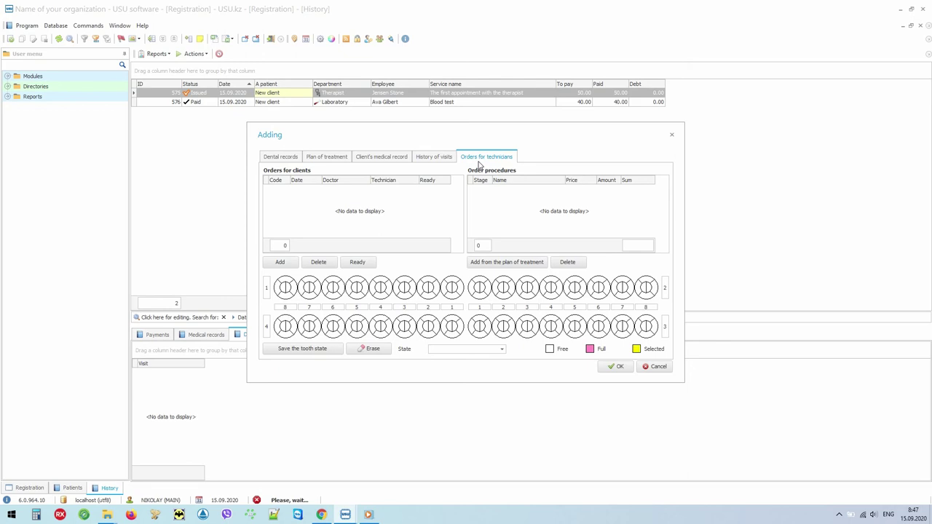
# Save the dental record, view visit 575's X-ray, then show blood test 576's diagnostics
pyautogui.click(616, 367)
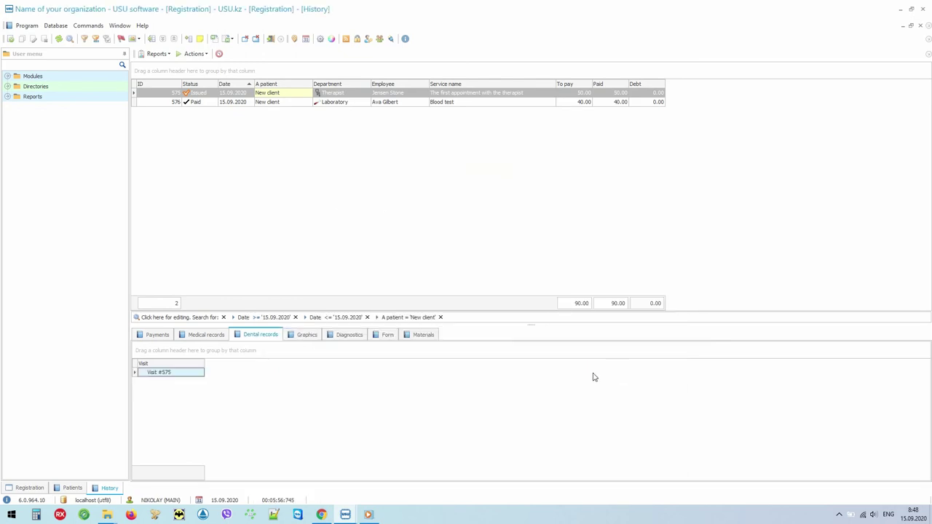
pyautogui.click(309, 336)
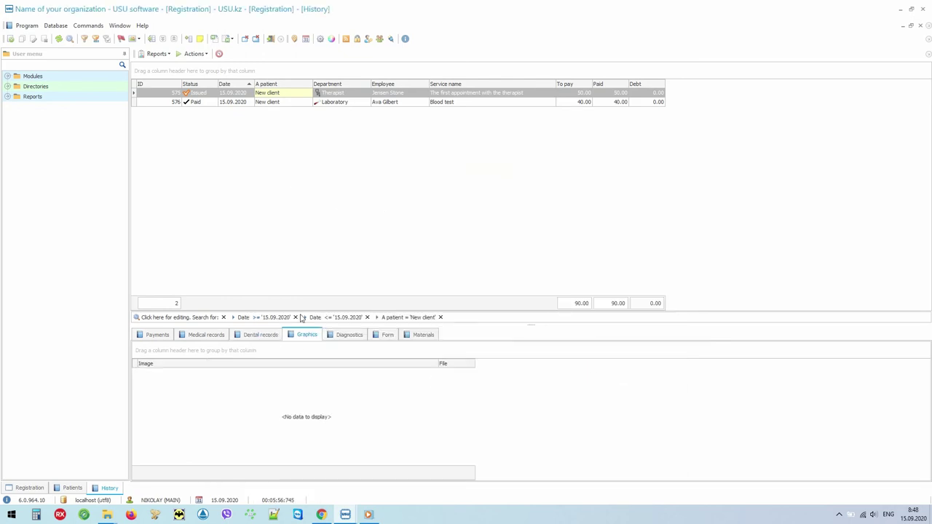
pyautogui.click(452, 105)
pyautogui.click(453, 94)
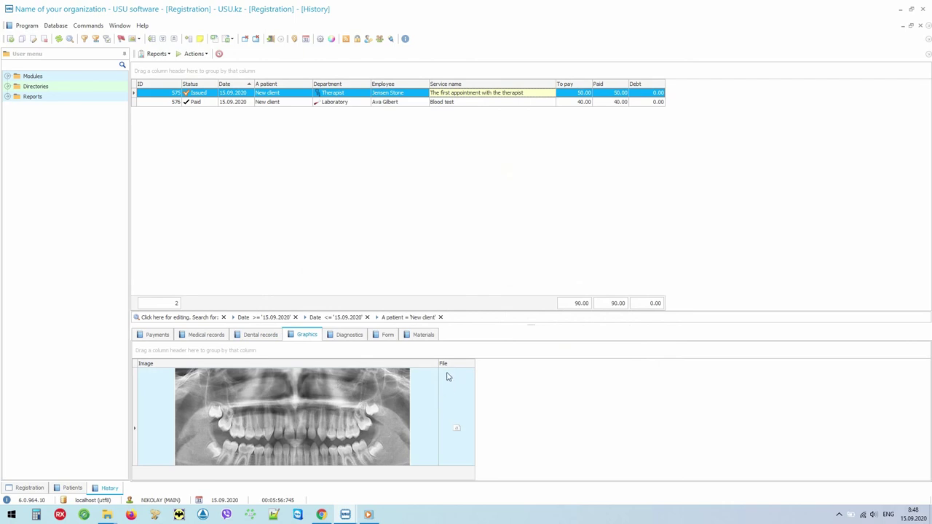
pyautogui.click(473, 103)
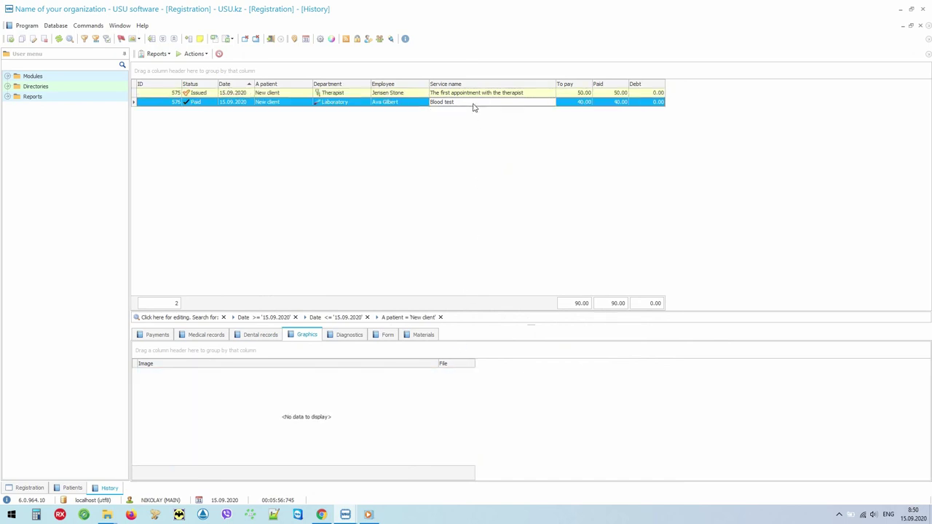
pyautogui.click(351, 336)
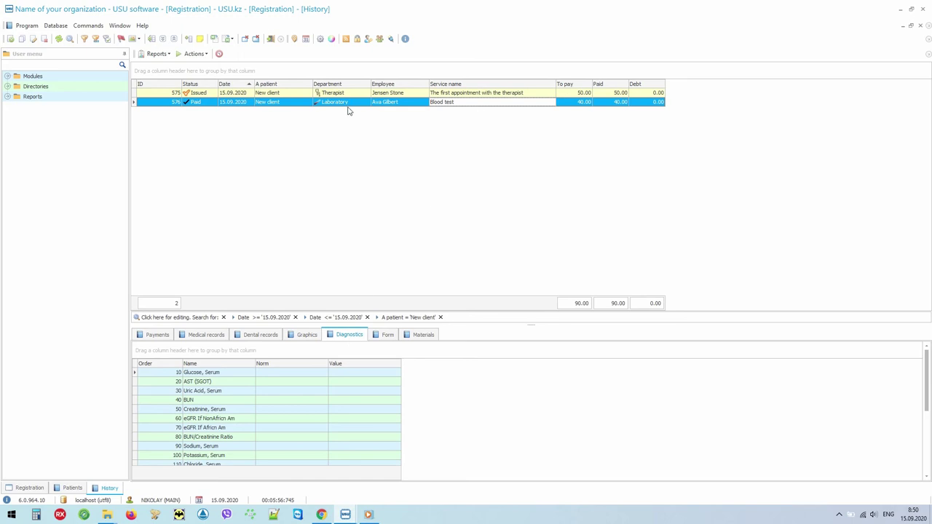
# Record a Blood (plasma) biomaterial sample for visit 576's Blood test service
pyautogui.click(195, 55)
pyautogui.click(197, 79)
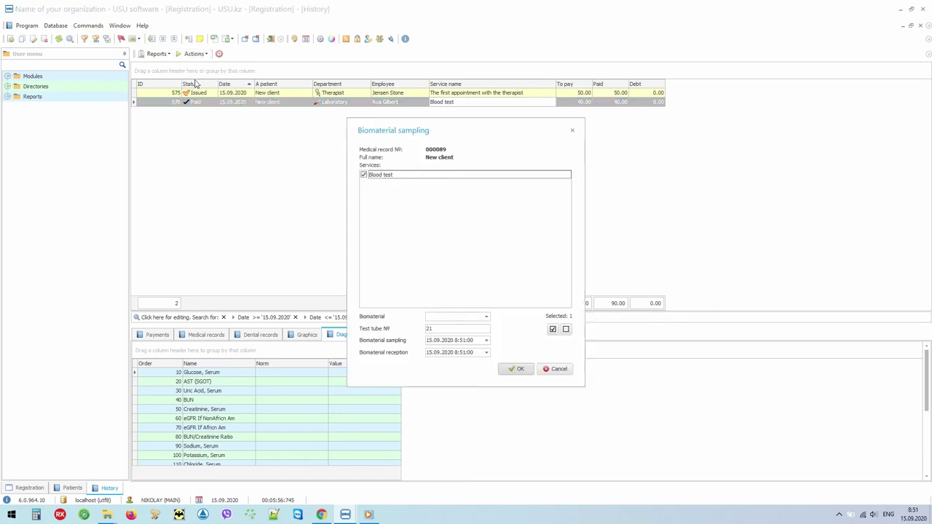
pyautogui.click(367, 182)
pyautogui.click(486, 317)
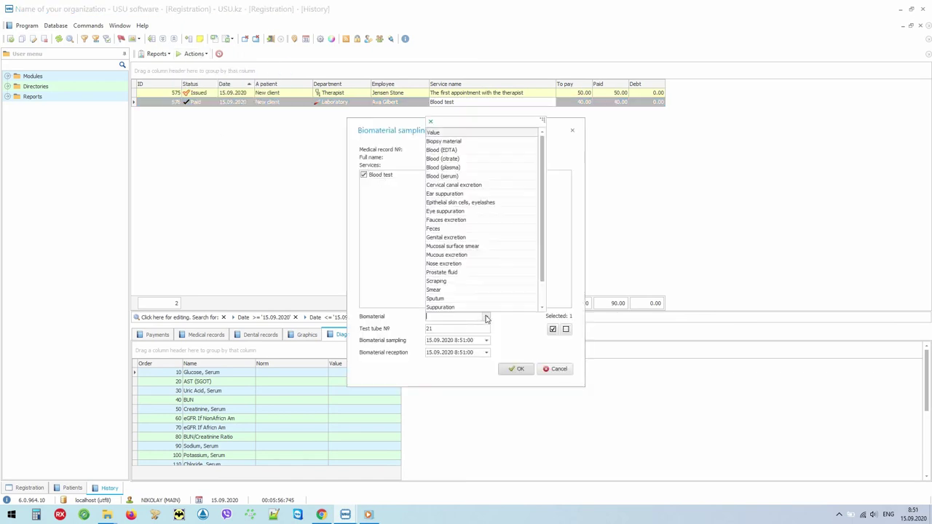
pyautogui.click(445, 168)
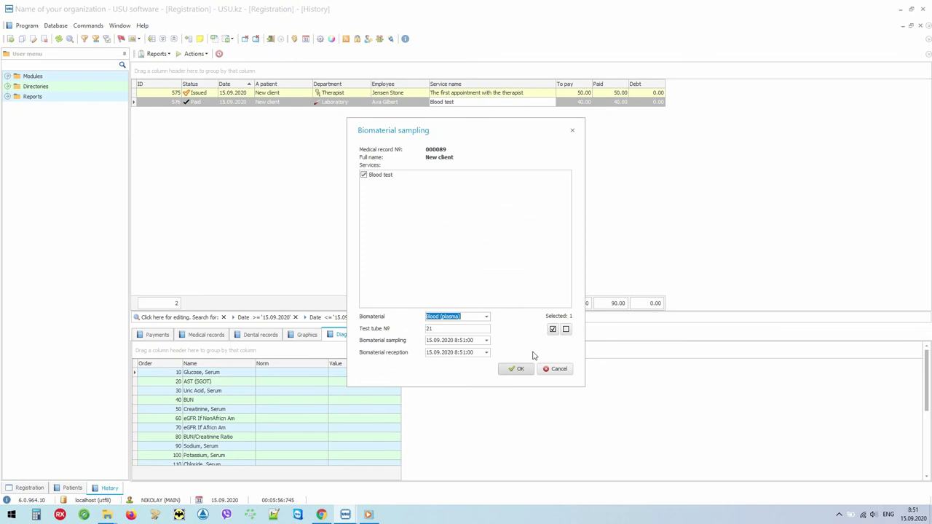
pyautogui.click(517, 369)
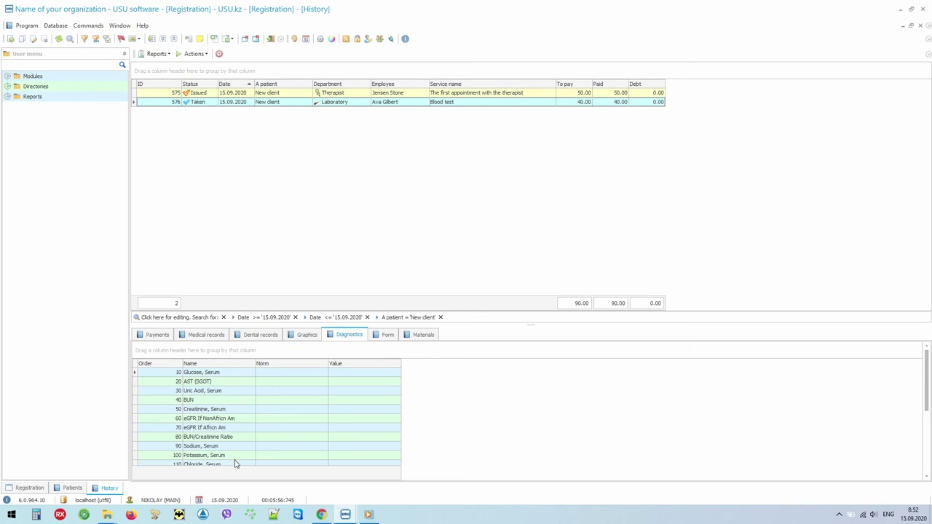
# Preview the research form for visit 576's pending Blood test, then close the preview
pyautogui.click(384, 338)
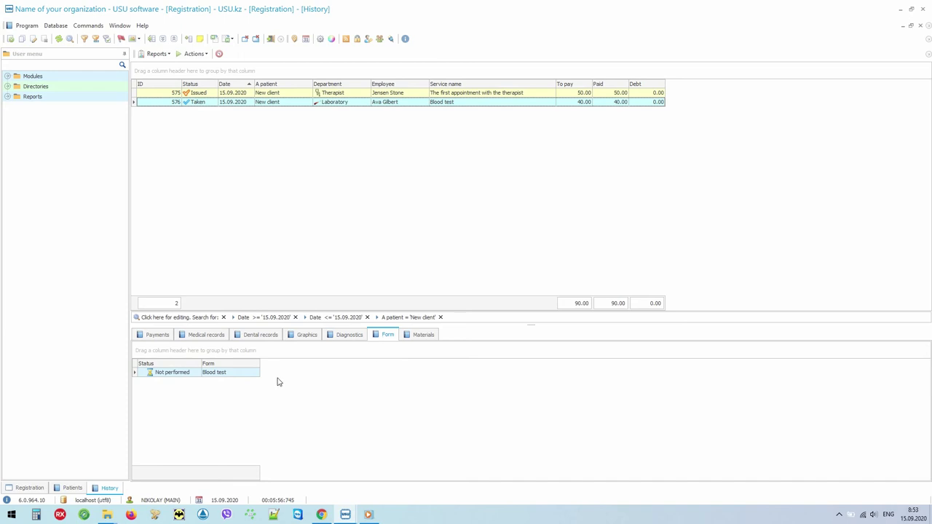
pyautogui.click(248, 376)
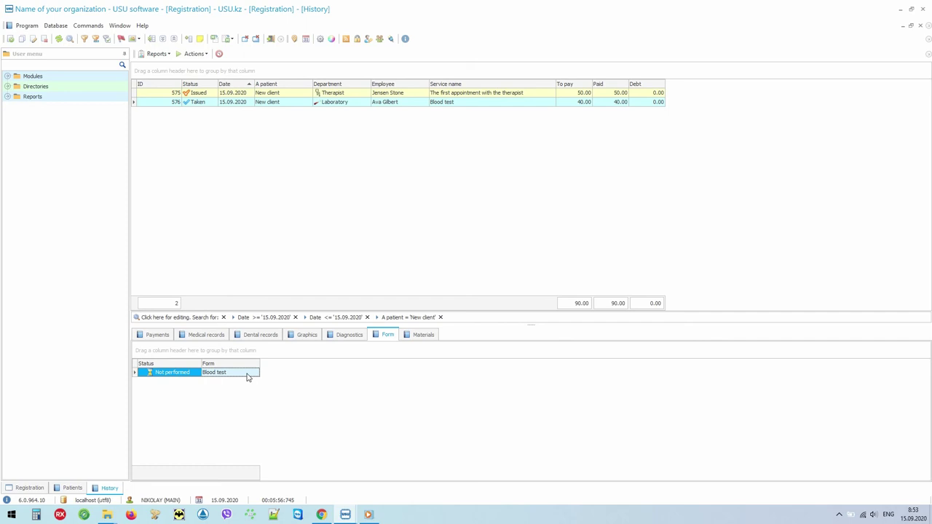
pyautogui.click(157, 53)
pyautogui.click(166, 91)
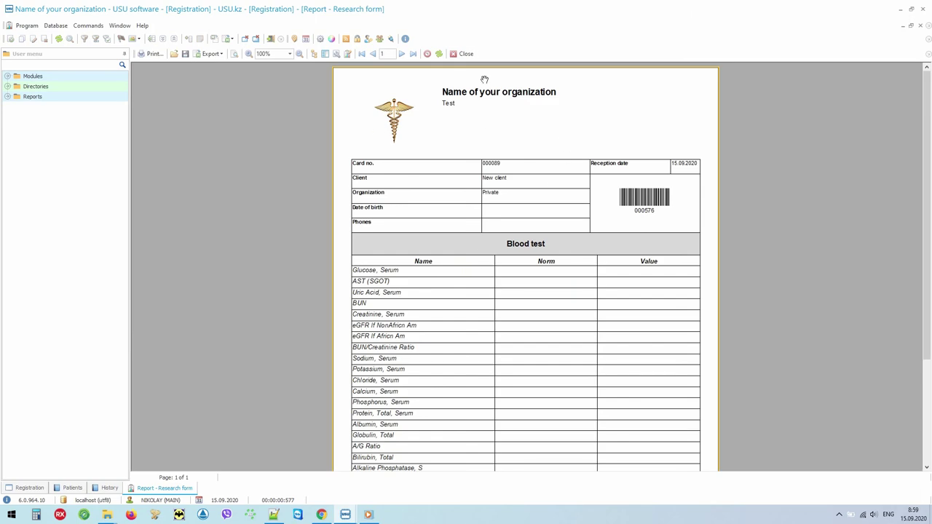
pyautogui.click(462, 53)
# Submit research results of 1, 2 and 3 for the first three blood test fields
pyautogui.click(193, 54)
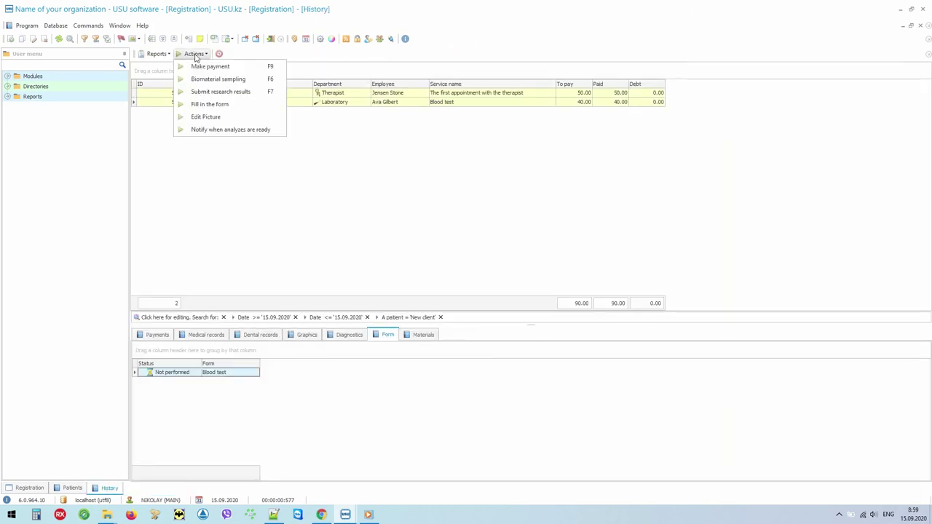
pyautogui.click(196, 91)
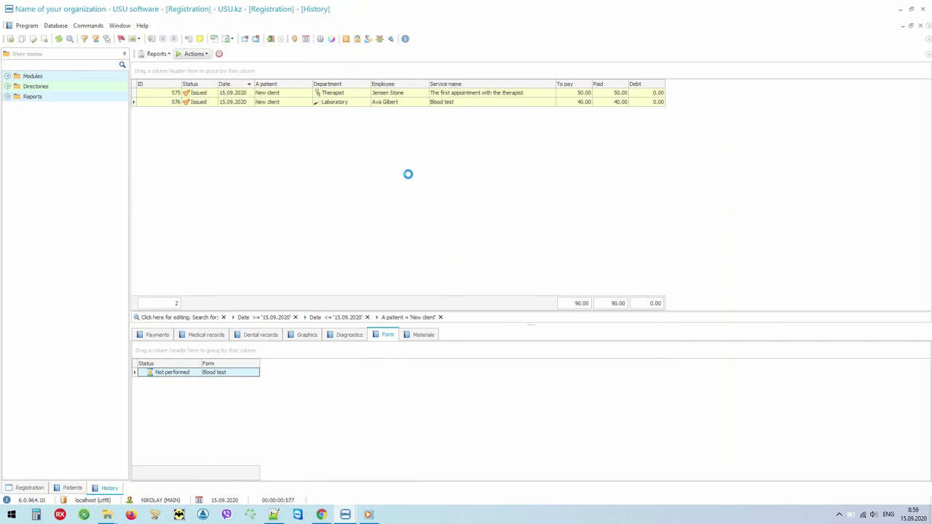
pyautogui.write('1')
pyautogui.press('Tab')
pyautogui.write('2')
pyautogui.press('Tab')
pyautogui.write('3')
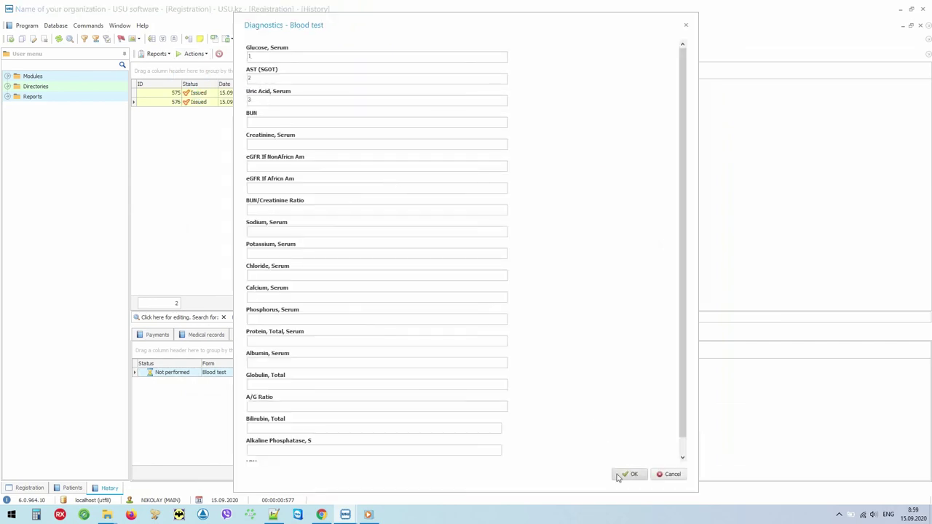
pyautogui.click(627, 474)
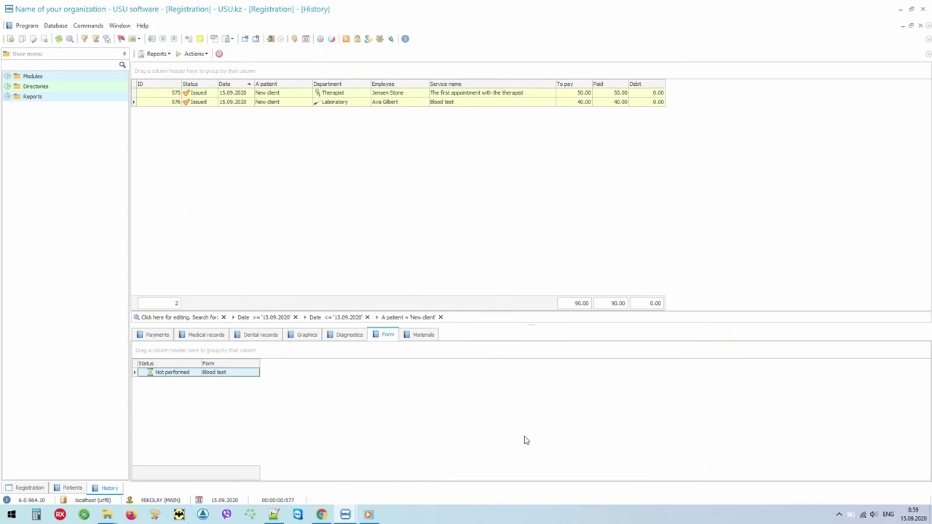
# Review the saved values, including Uric Acid, Serum, on the Diagnostics tab
pyautogui.click(350, 336)
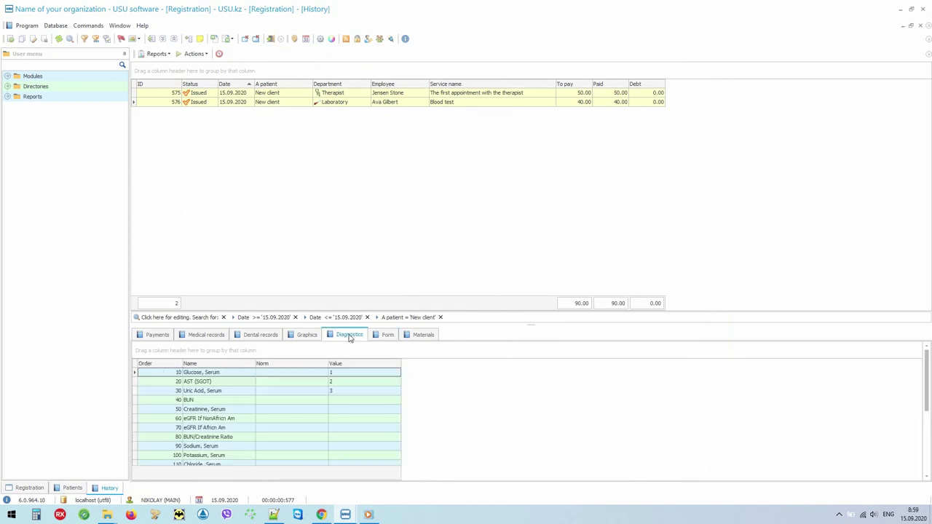
pyautogui.click(349, 391)
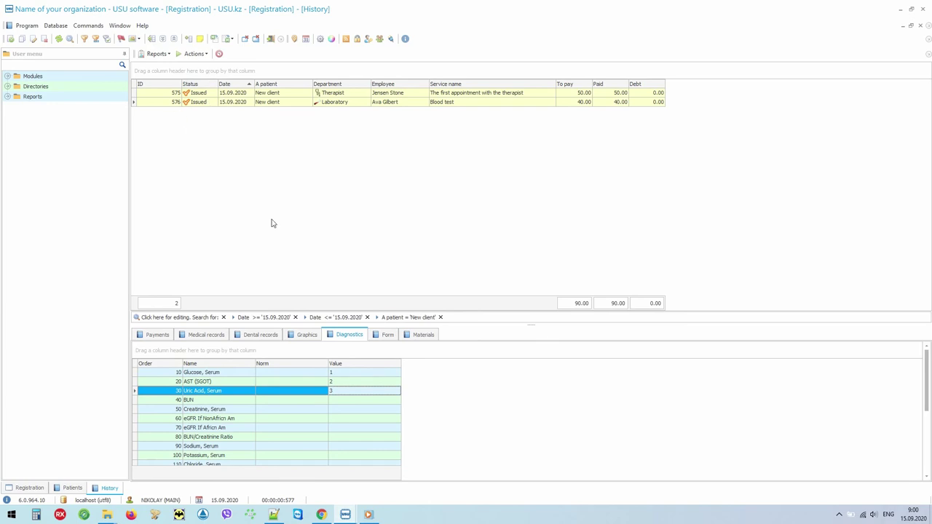
pyautogui.click(469, 106)
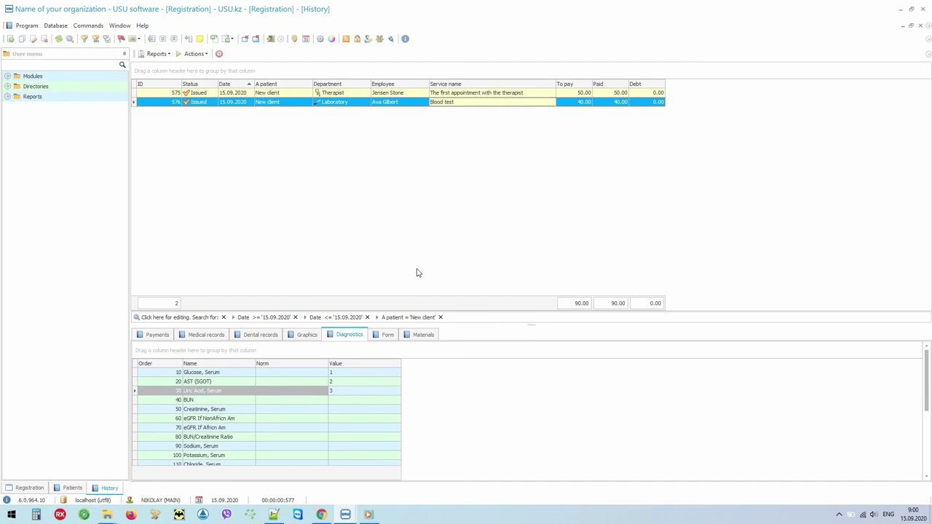
# Start adding an image to visit 576's Graphics, then cancel, leaving it empty
pyautogui.click(315, 339)
pyautogui.click(385, 421)
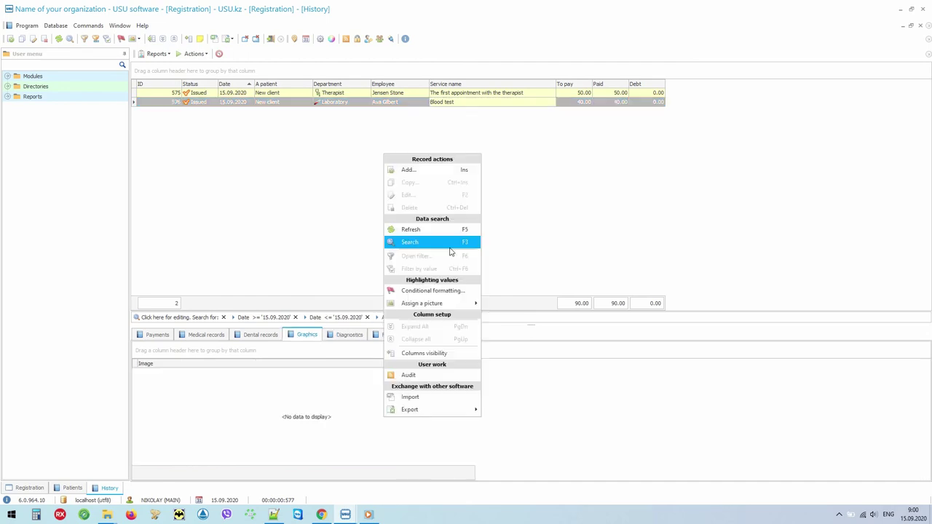
pyautogui.click(434, 172)
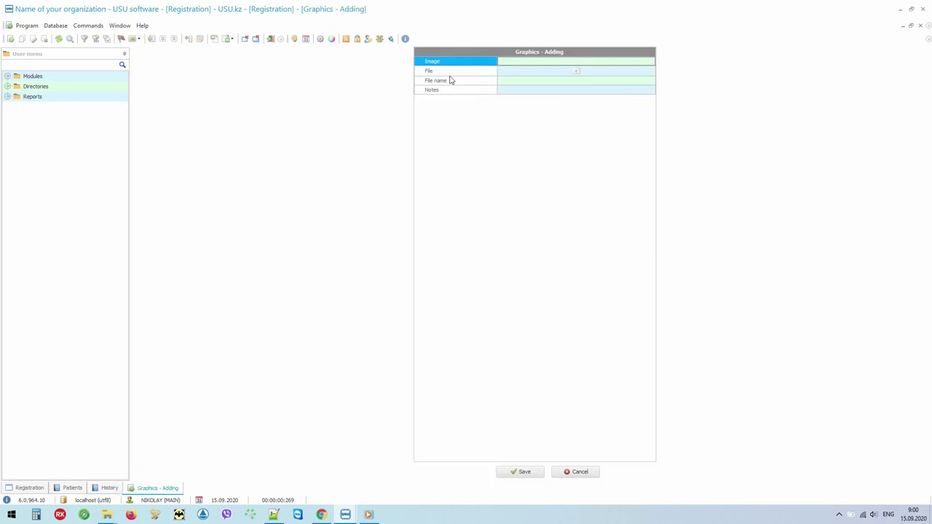
pyautogui.click(455, 72)
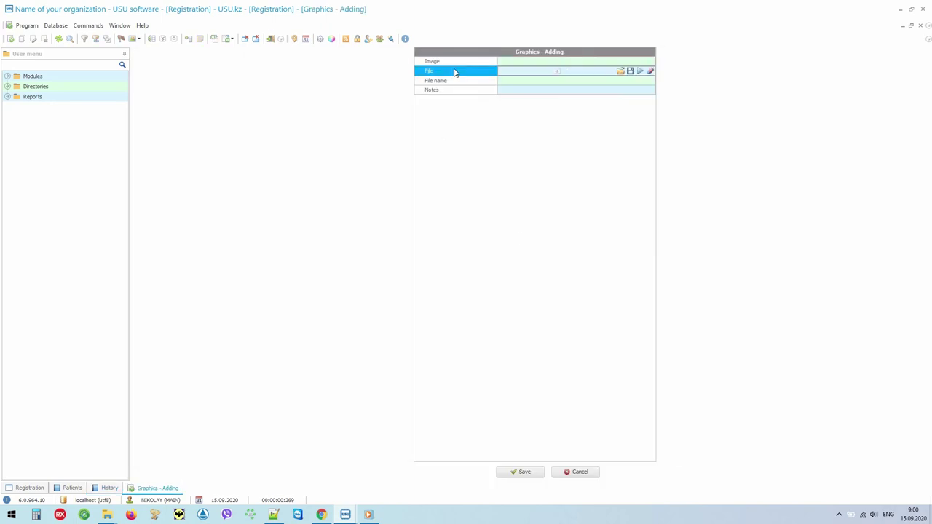
pyautogui.click(573, 472)
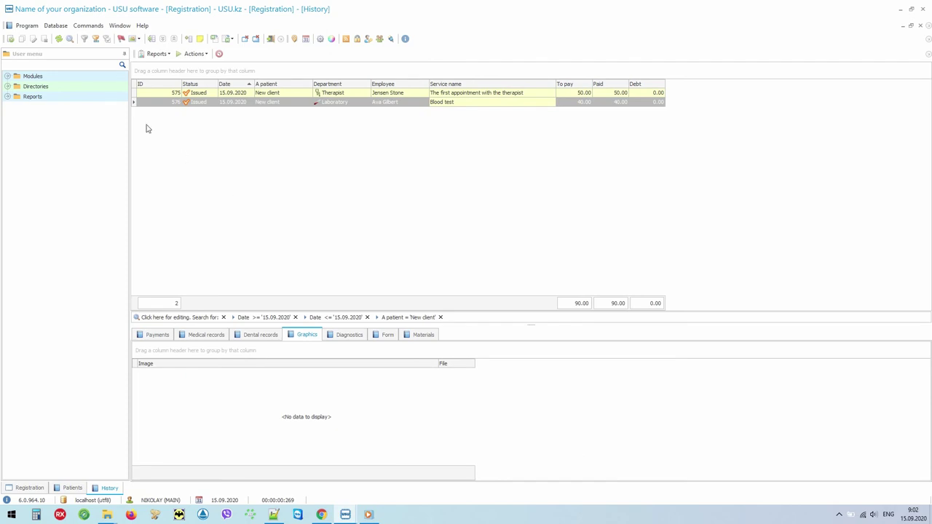
# Open the Mailing subscribers report from the Reports > Mailing group
pyautogui.doubleClick(88, 97)
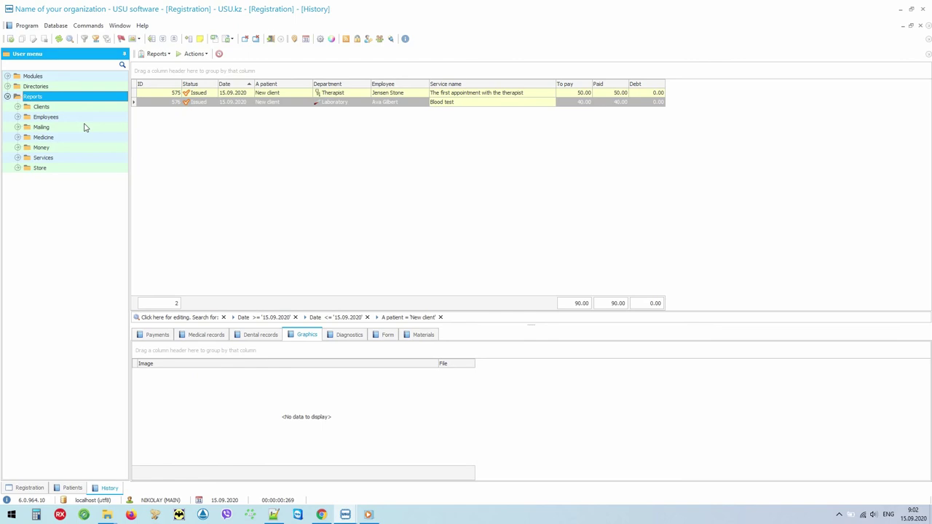
pyautogui.doubleClick(84, 127)
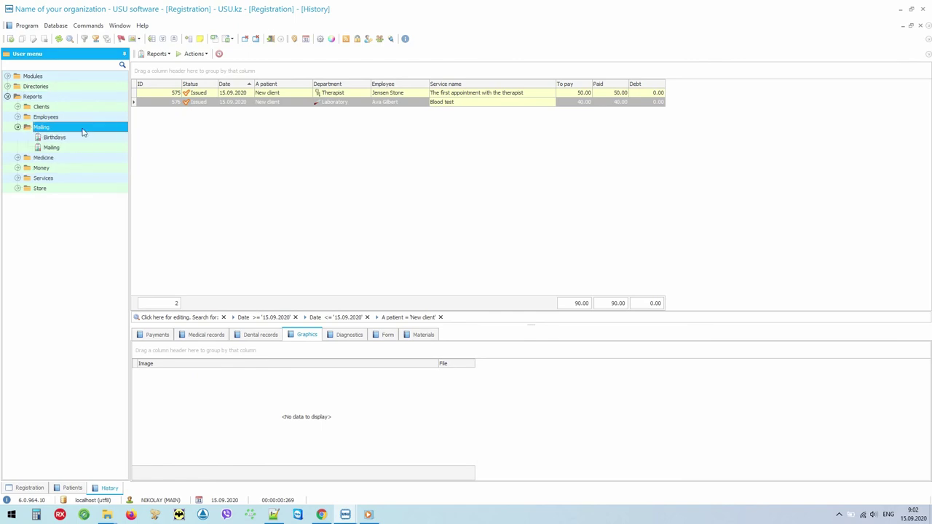
pyautogui.doubleClick(76, 147)
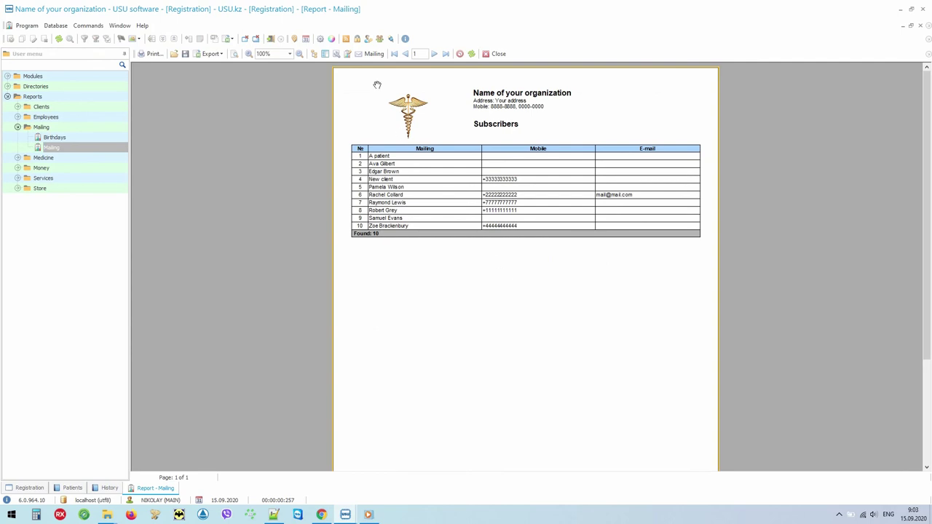
# Try the e-mail, SMS, Viber and voice-call mailing options, cancel, and return to visit history
pyautogui.click(373, 55)
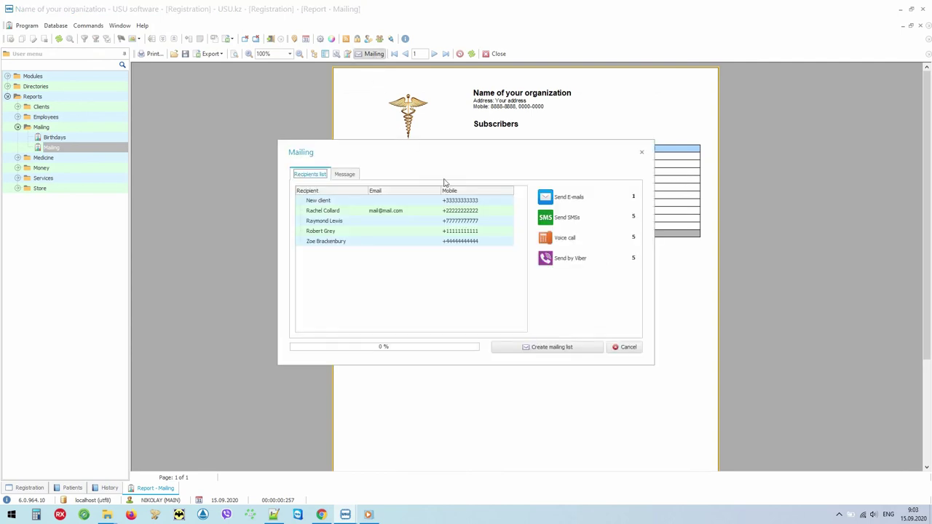
pyautogui.click(578, 197)
pyautogui.click(572, 218)
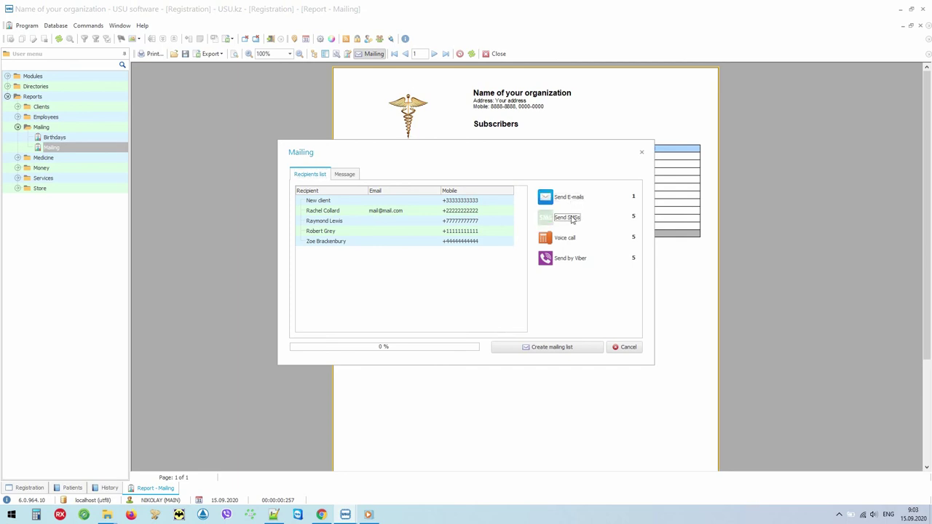
pyautogui.click(567, 258)
pyautogui.click(567, 239)
pyautogui.click(625, 347)
pyautogui.click(110, 487)
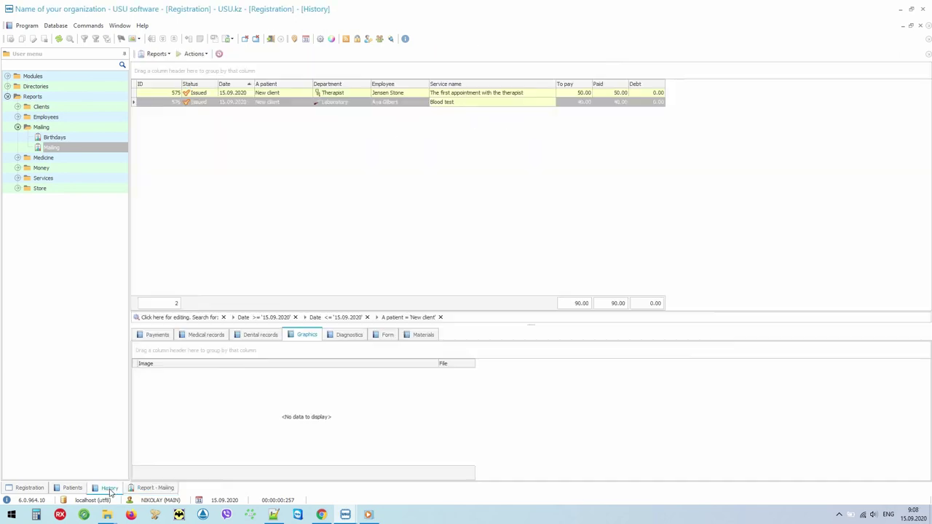
pyautogui.click(484, 103)
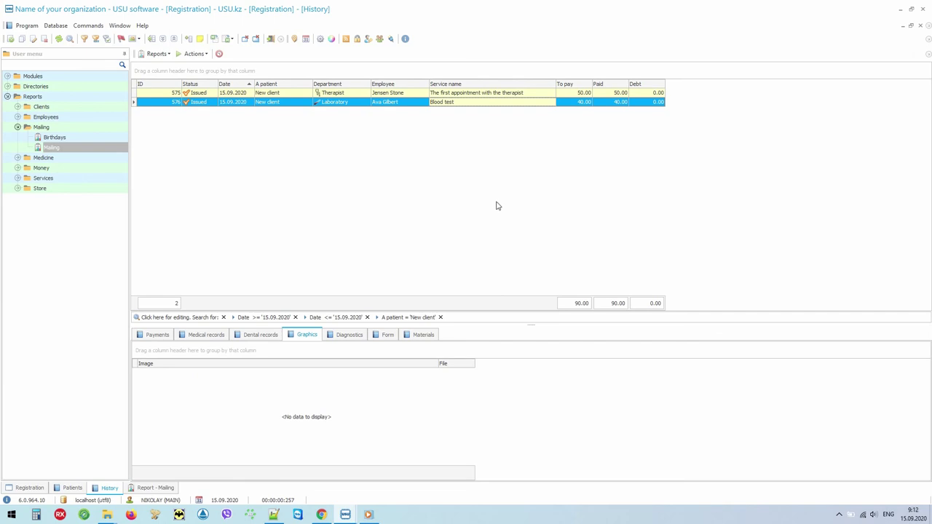
# Open the Store product names list and inspect Pharmaceutical drug 1 and drug 2
pyautogui.click(22, 127)
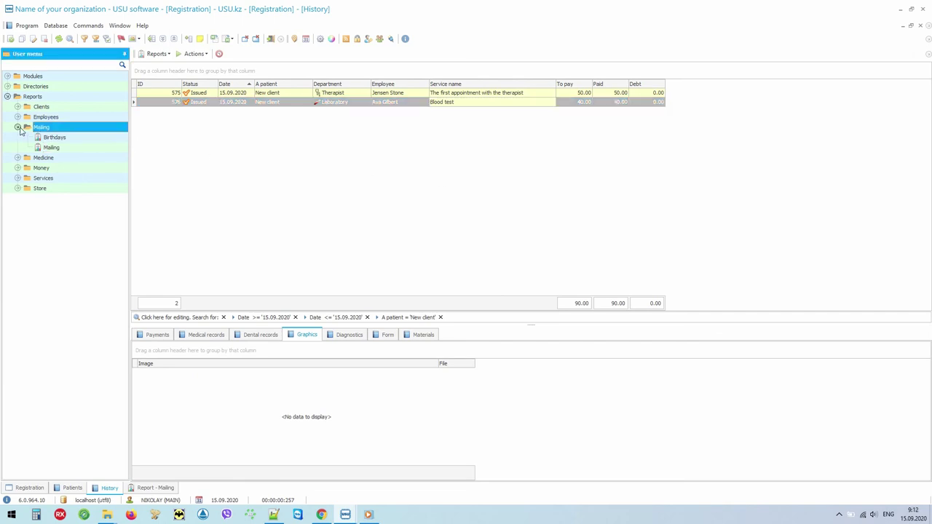
pyautogui.click(10, 96)
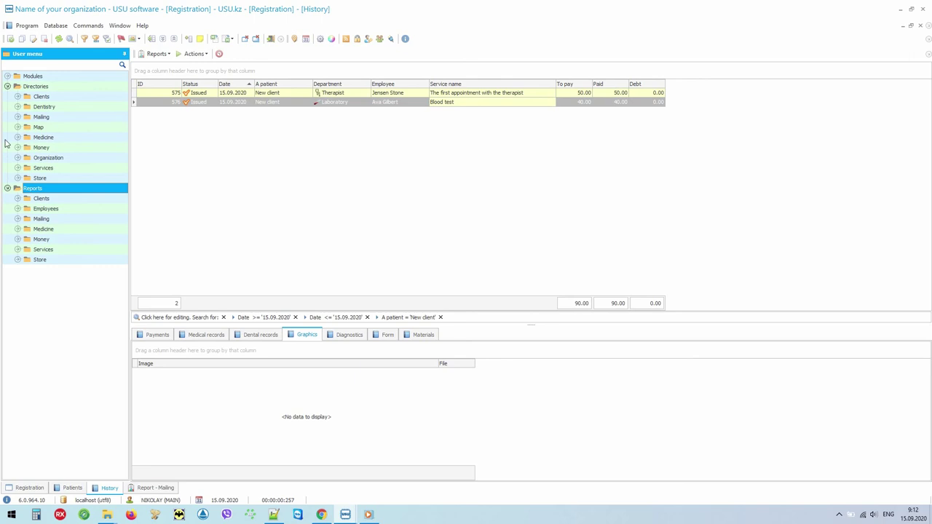
pyautogui.click(8, 189)
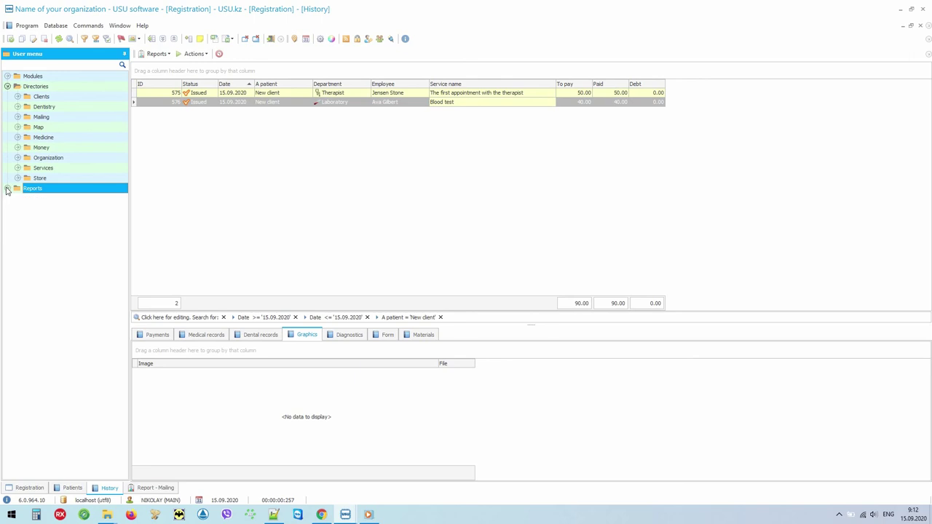
pyautogui.doubleClick(63, 179)
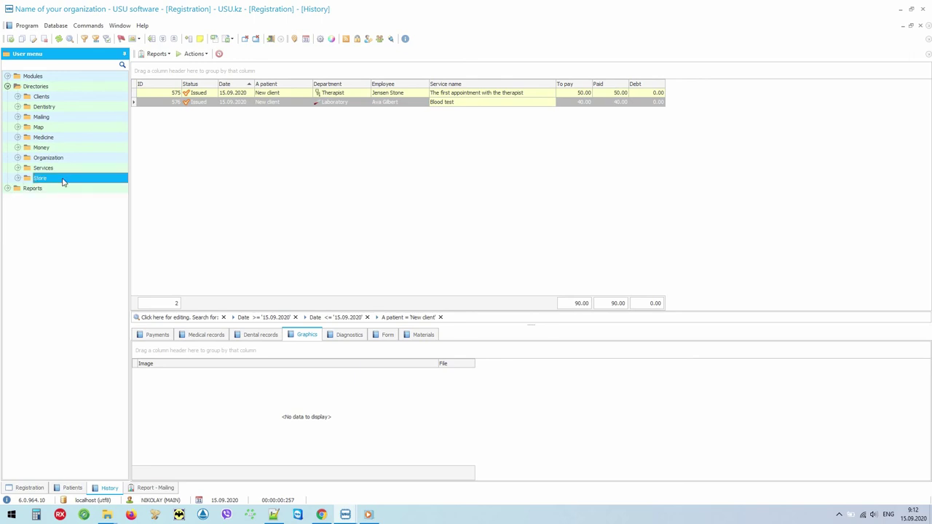
pyautogui.doubleClick(84, 199)
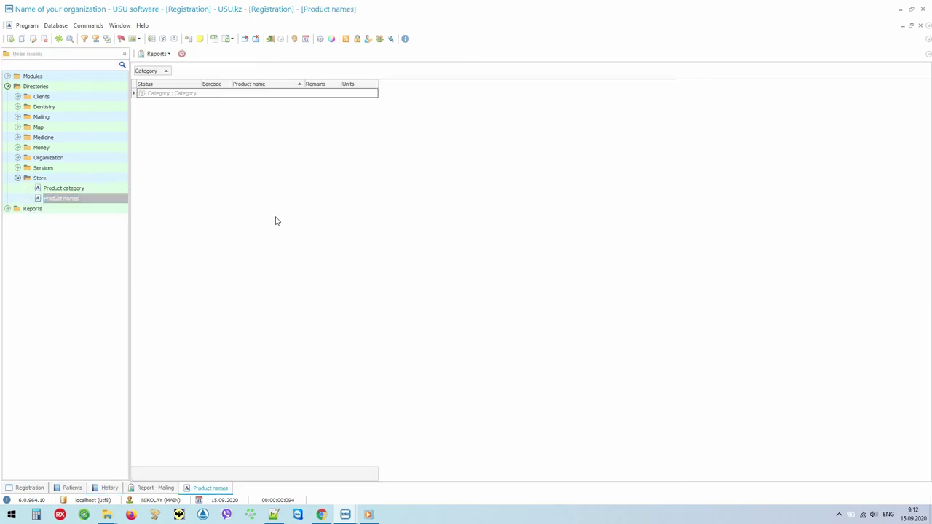
pyautogui.click(142, 93)
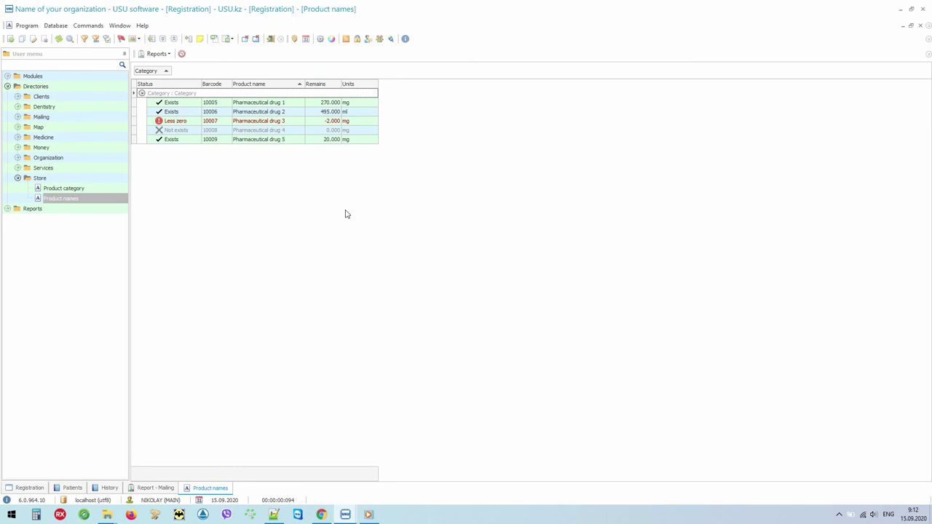
pyautogui.click(222, 103)
pyautogui.click(220, 113)
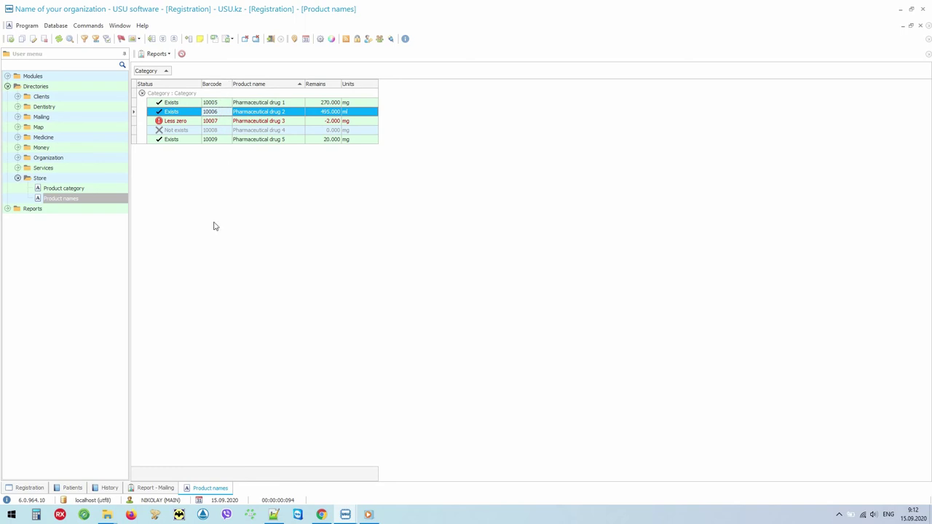
# Generate the Store Remains report of drug balances by department
pyautogui.doubleClick(63, 210)
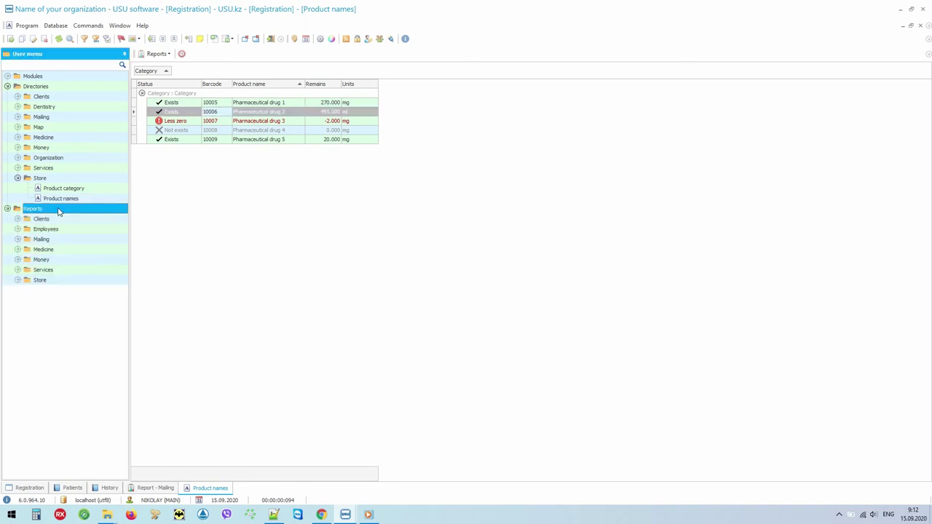
pyautogui.doubleClick(80, 282)
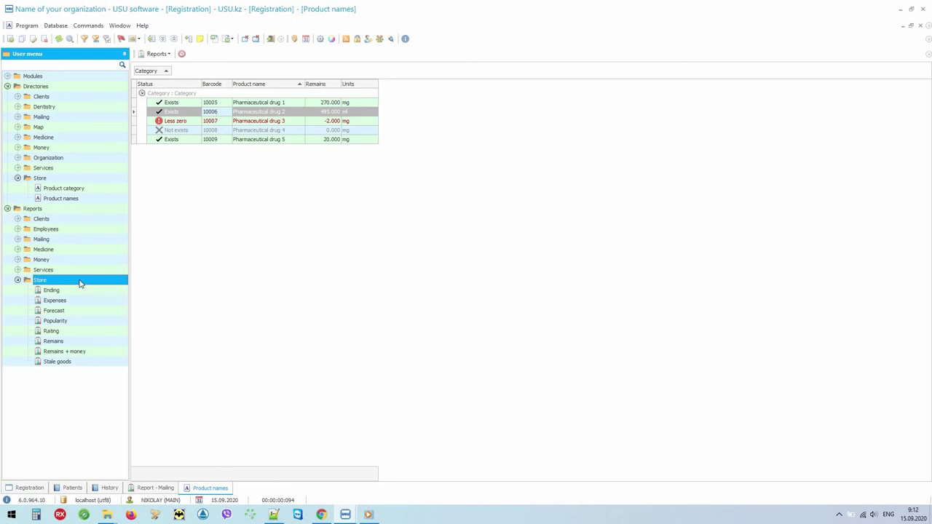
pyautogui.doubleClick(73, 341)
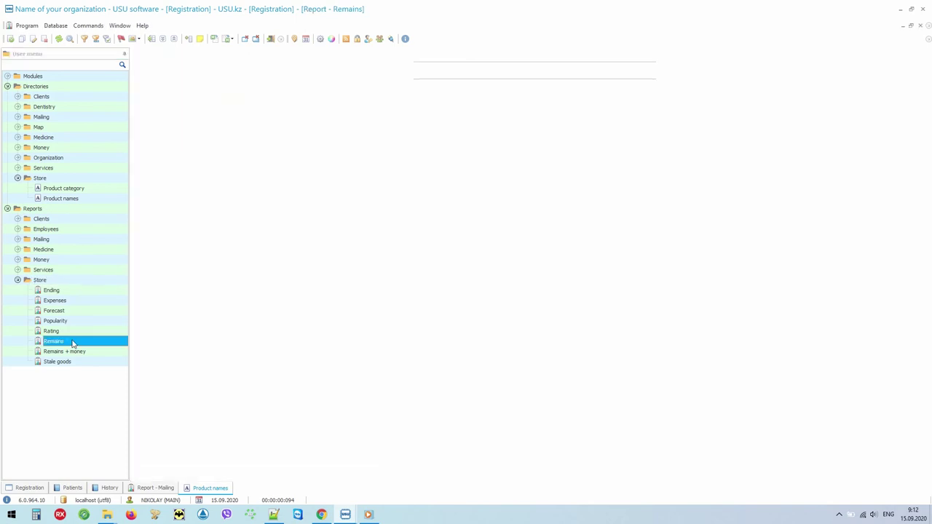
pyautogui.press('Return')
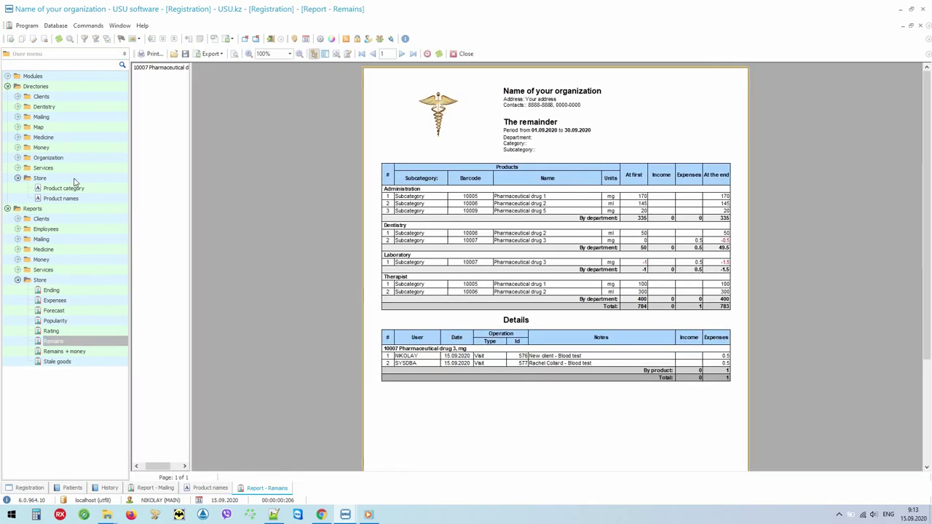
# Show the Blood test's costing of 0.500 mg Pharmaceutical drug 3 in the services catalogue
pyautogui.click(17, 168)
pyautogui.doubleClick(69, 179)
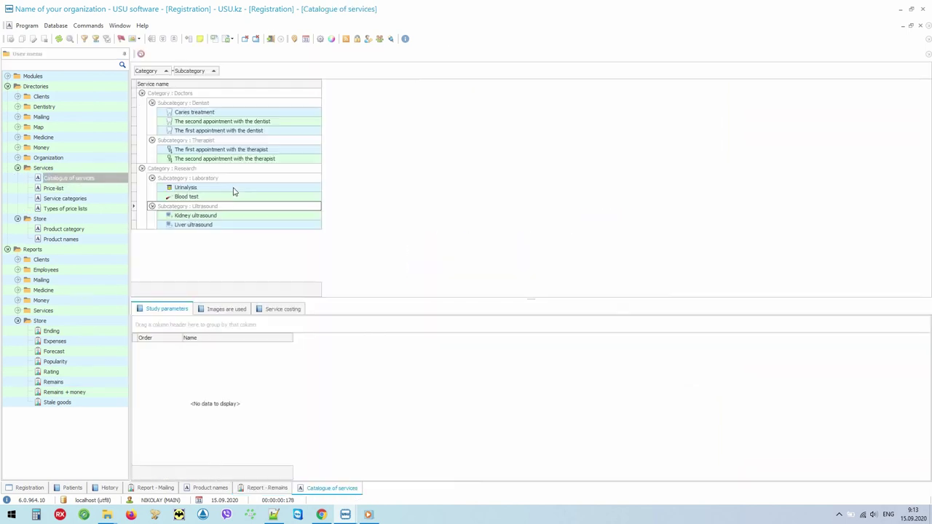
pyautogui.click(230, 196)
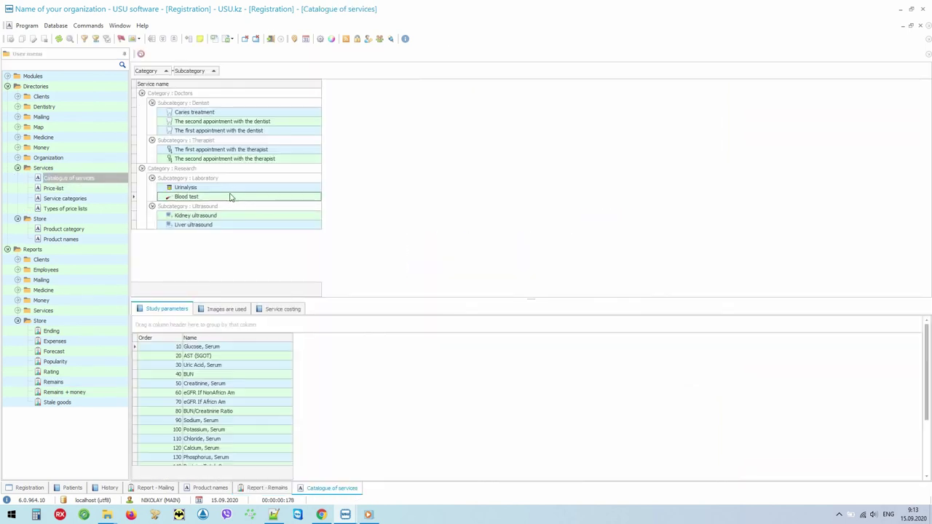
pyautogui.click(283, 308)
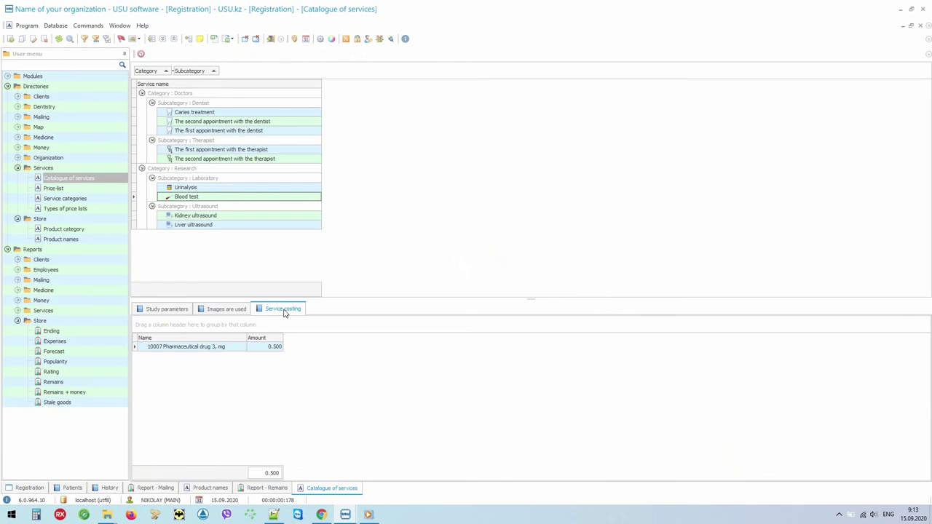
pyautogui.click(220, 364)
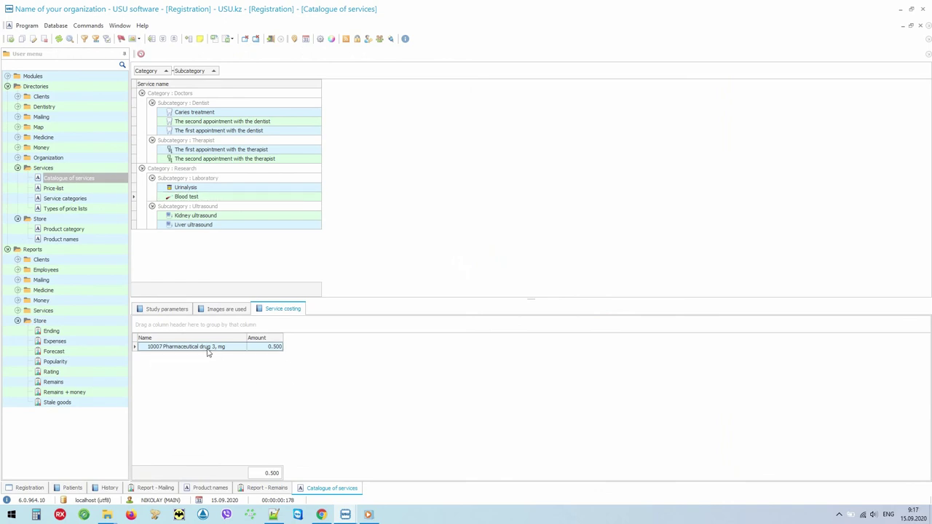
# Collapse Directories and expand the Services, Money, Medicine, Mailing, Employees and Clients report groups
pyautogui.click(26, 87)
pyautogui.doubleClick(26, 87)
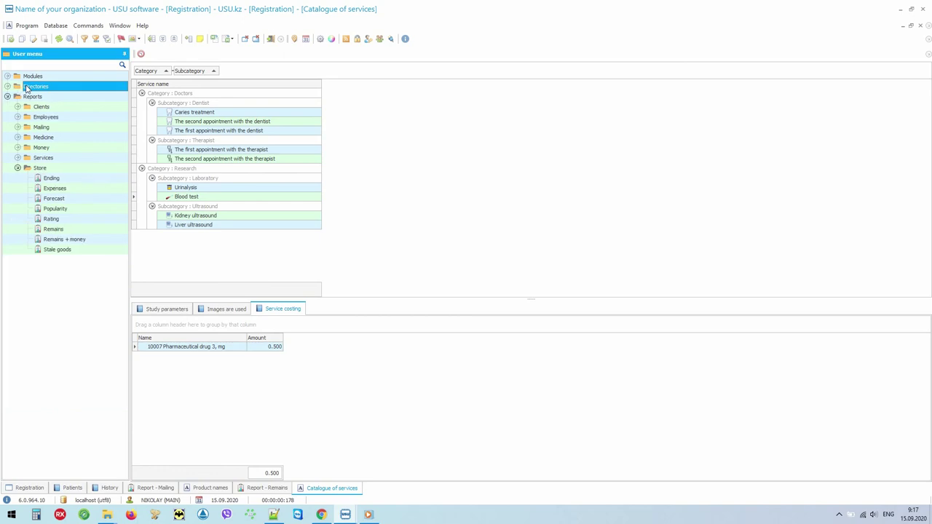
pyautogui.click(18, 158)
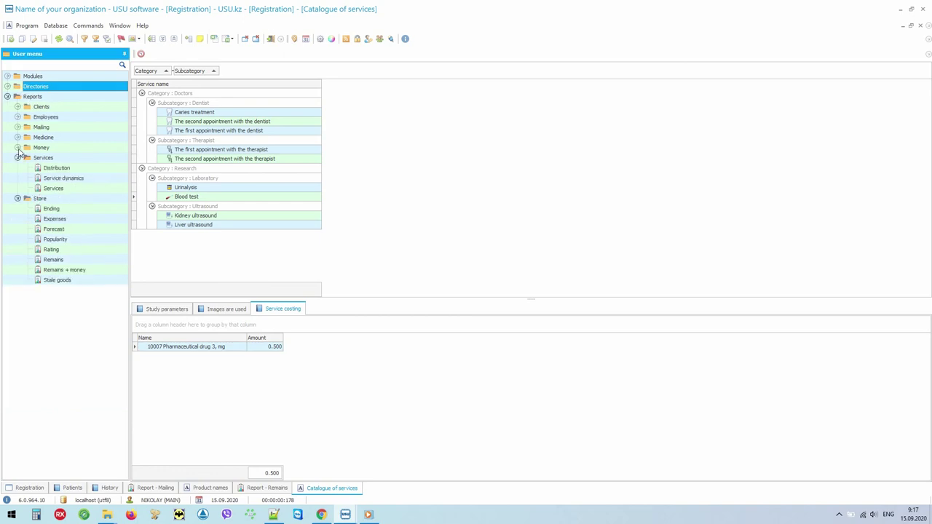
pyautogui.click(18, 147)
pyautogui.click(17, 127)
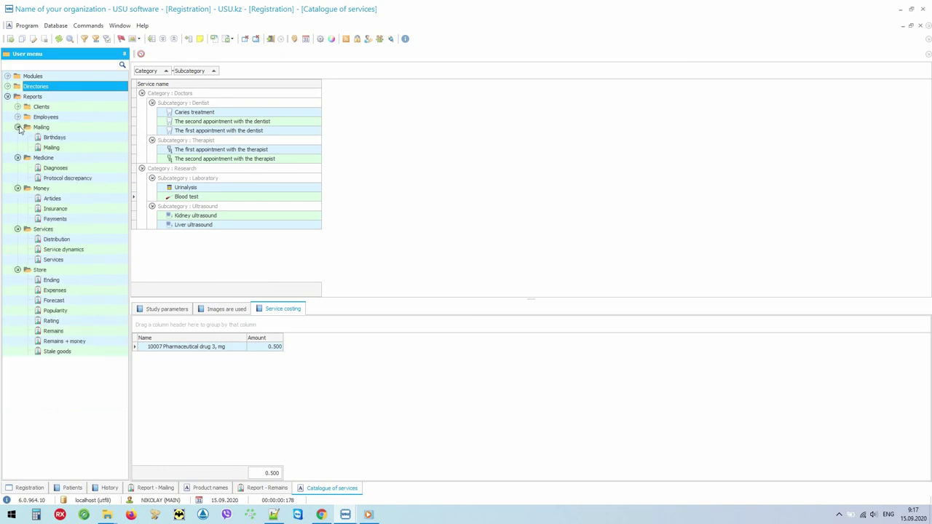
pyautogui.click(17, 106)
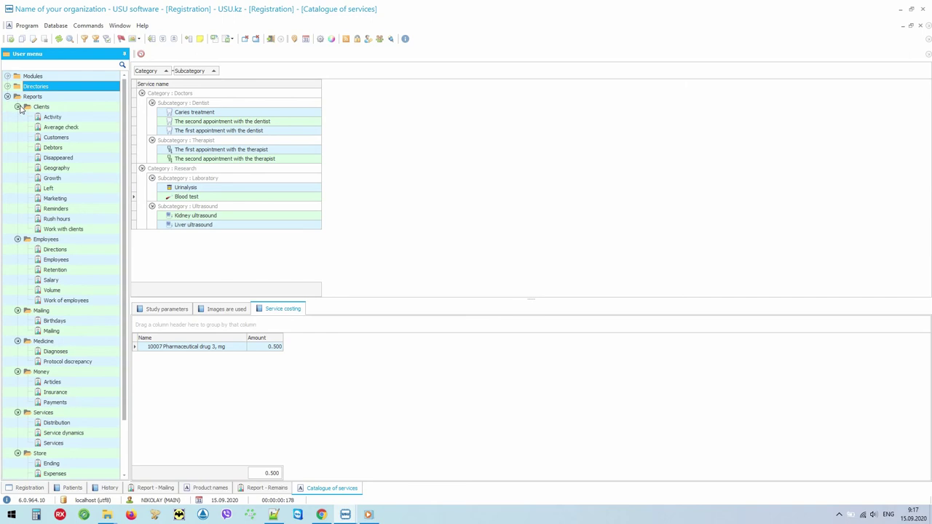
# Select Reports, then expand Modules > Clients to list History, Patients and Technicians
pyautogui.click(80, 99)
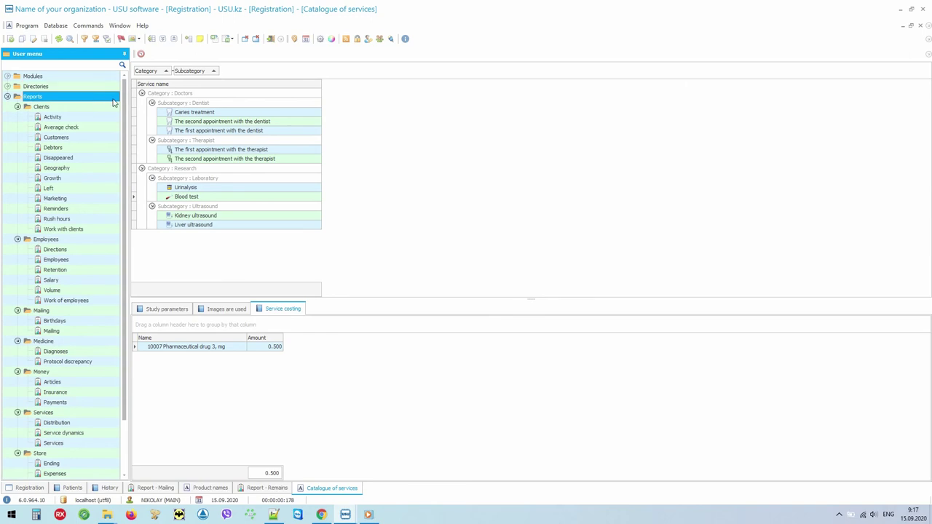
pyautogui.moveTo(125, 104)
pyautogui.mouseDown()
pyautogui.moveTo(124, 172)
pyautogui.moveTo(127, 92)
pyautogui.mouseUp()
pyautogui.click(107, 78)
pyautogui.click(95, 87)
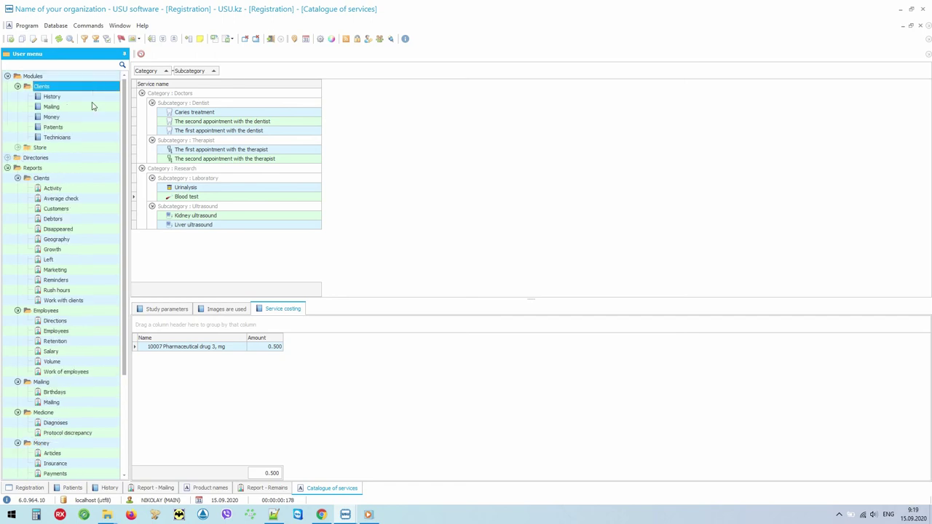
# Open the Patients list, generate the Patient history report (90.00 paid services), then close it
pyautogui.click(88, 129)
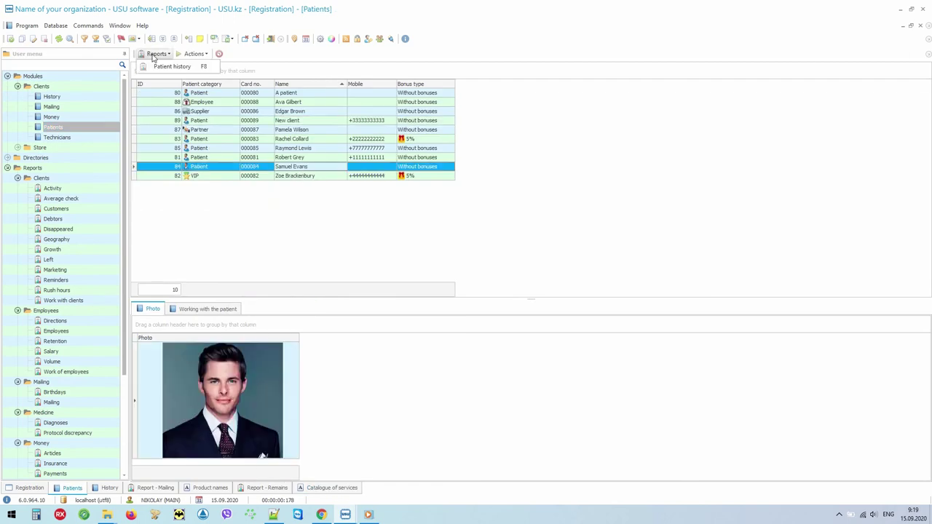
pyautogui.click(162, 69)
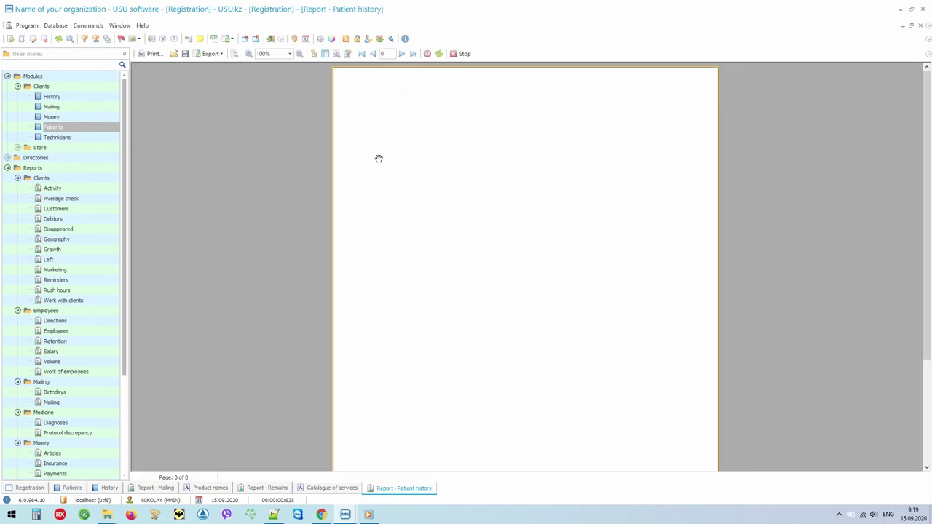
pyautogui.click(463, 53)
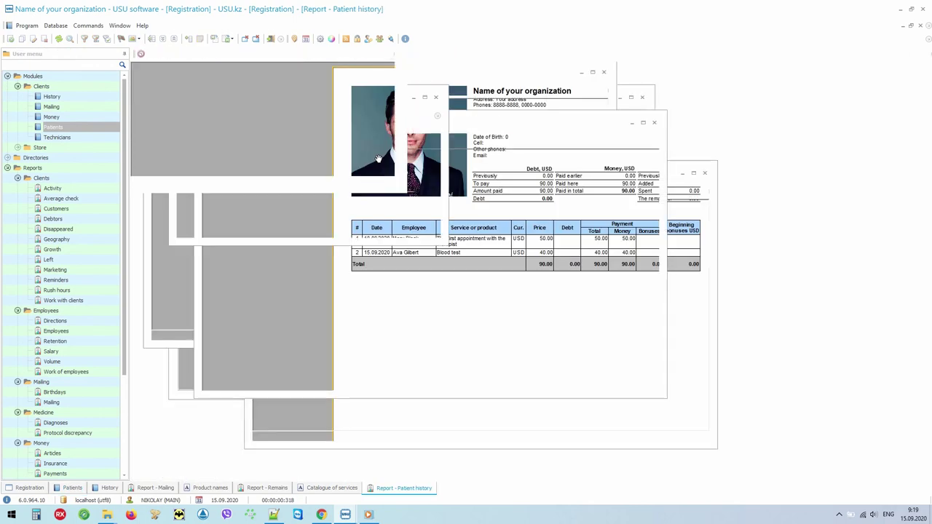
# Return to the Patients list, collapse Modules and select the Reports section
pyautogui.click(156, 54)
pyautogui.click(161, 58)
pyautogui.doubleClick(51, 77)
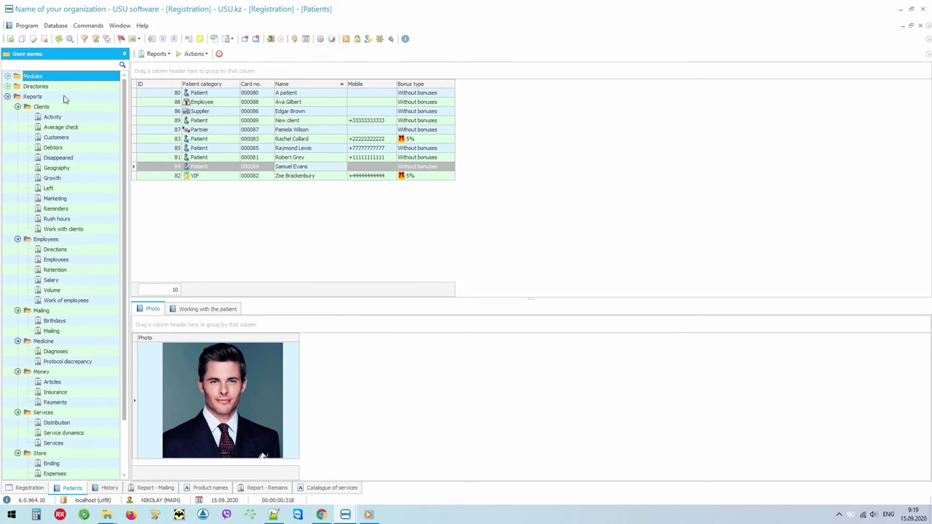
pyautogui.click(64, 97)
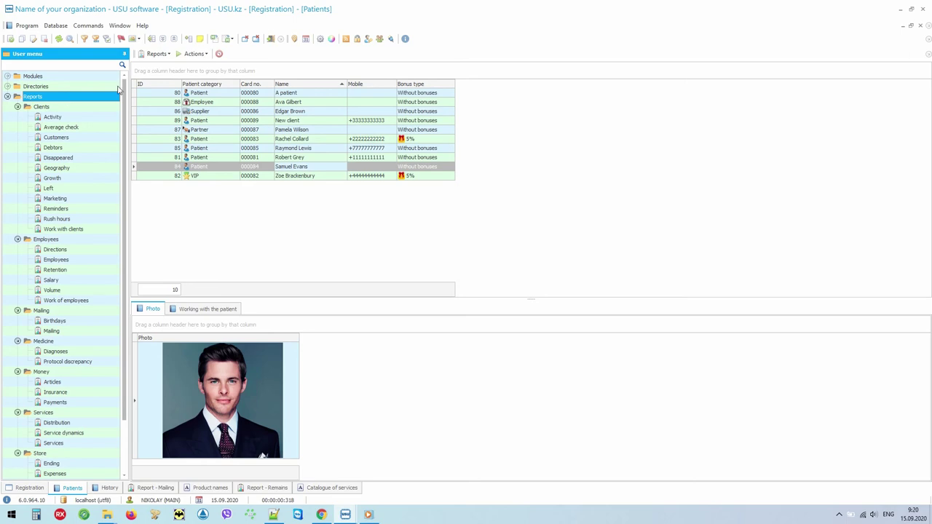
# Open the Growth, Marketing, Disappeared, Left, Activity and other reports from Reports > Clients
pyautogui.click(92, 109)
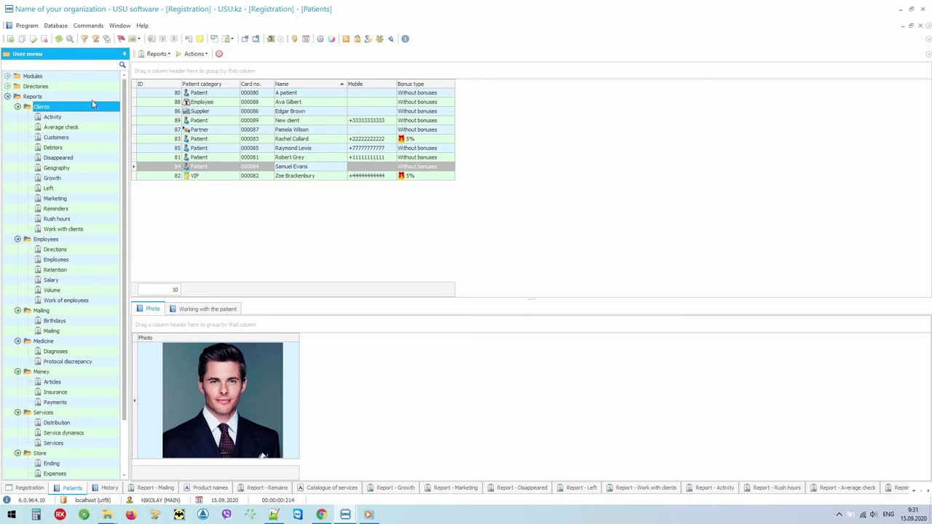
pyautogui.click(91, 184)
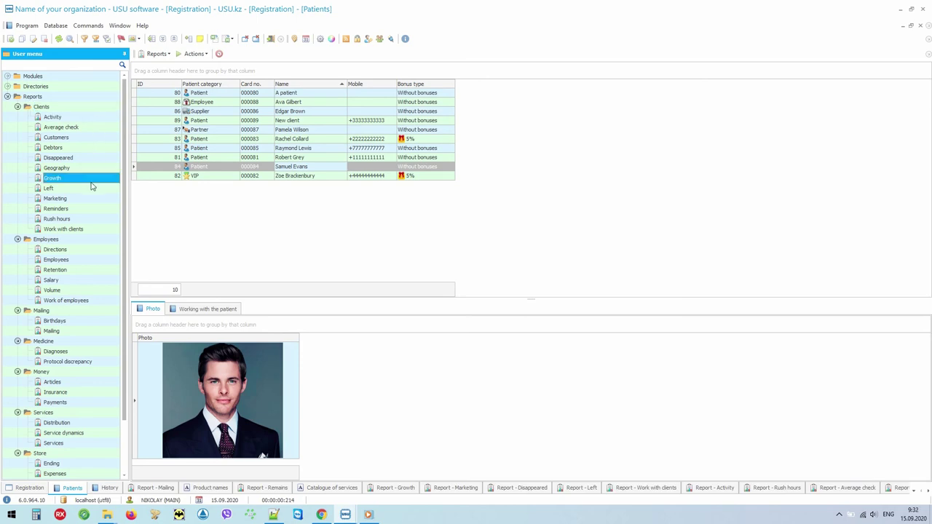
# View the Growth report, then the Marketing report showing 730.00 by client source
pyautogui.click(385, 488)
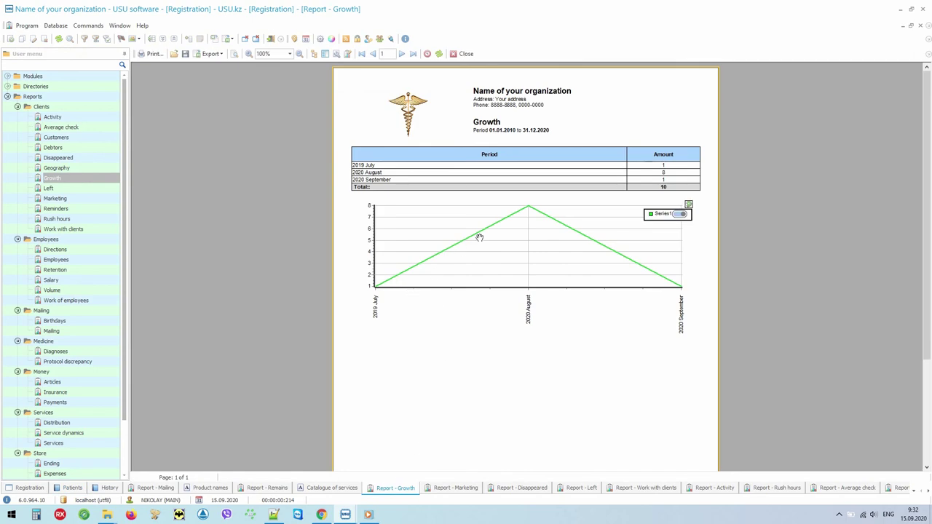
pyautogui.moveTo(667, 214)
pyautogui.click(447, 488)
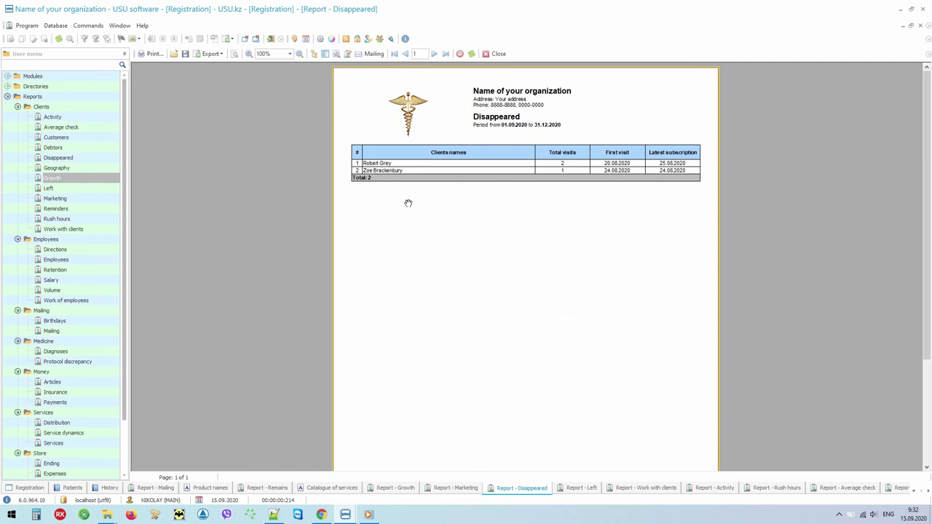
# Show the Left report and scroll down to its pie chart of reasons clients left
pyautogui.click(579, 488)
pyautogui.scroll(-2, 579, 489)
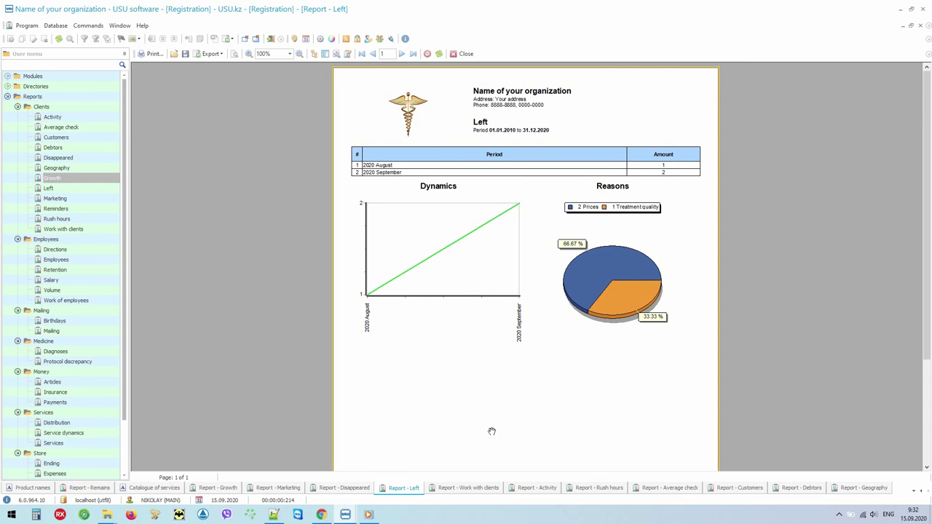
# Show the Work with clients report listing seven patient calls by three employees
pyautogui.click(463, 489)
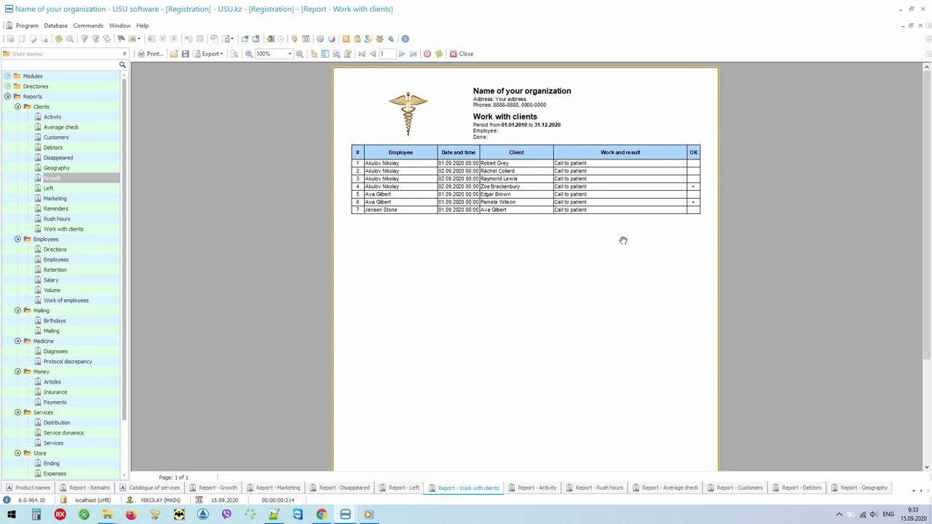
# View the Activity report, then the Rush hours report peaking Tuesday with five visits
pyautogui.click(542, 490)
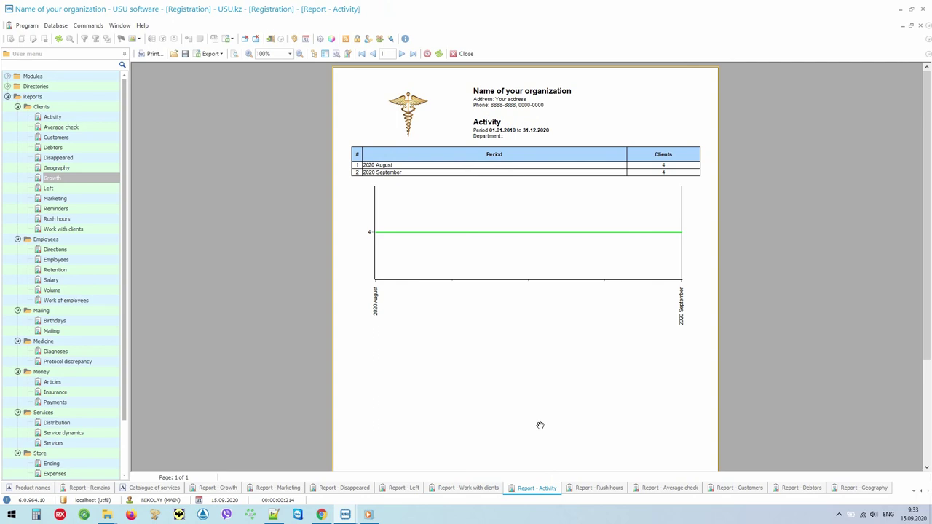
pyautogui.click(586, 489)
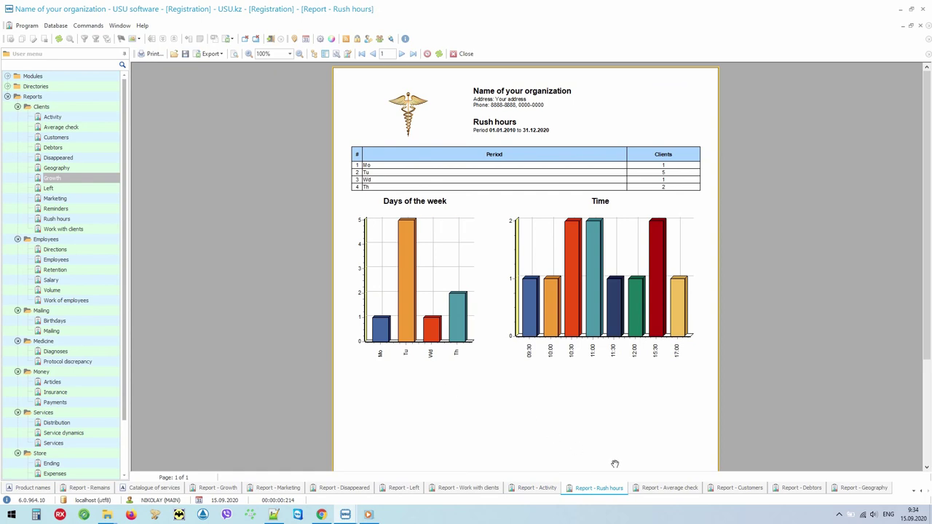
# View the Average check report, then the Customers report totalling 730.00 by department
pyautogui.click(654, 489)
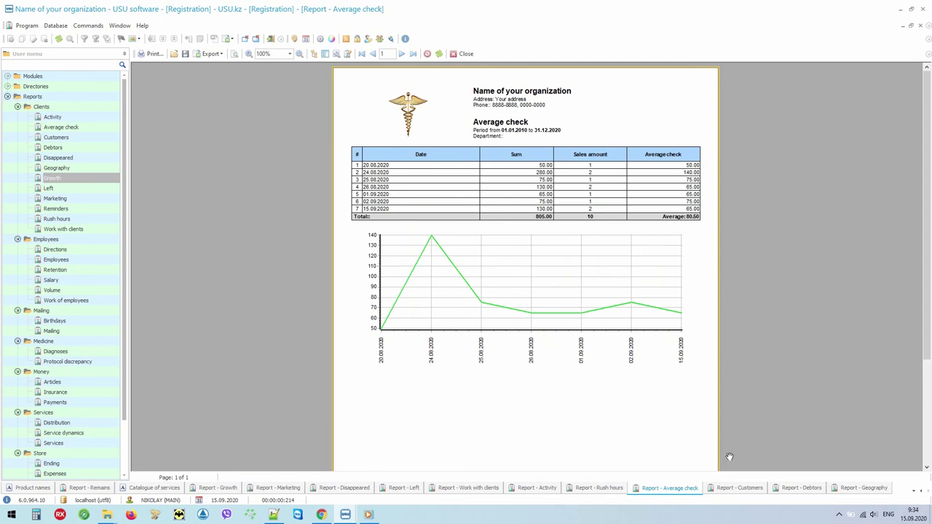
pyautogui.click(737, 487)
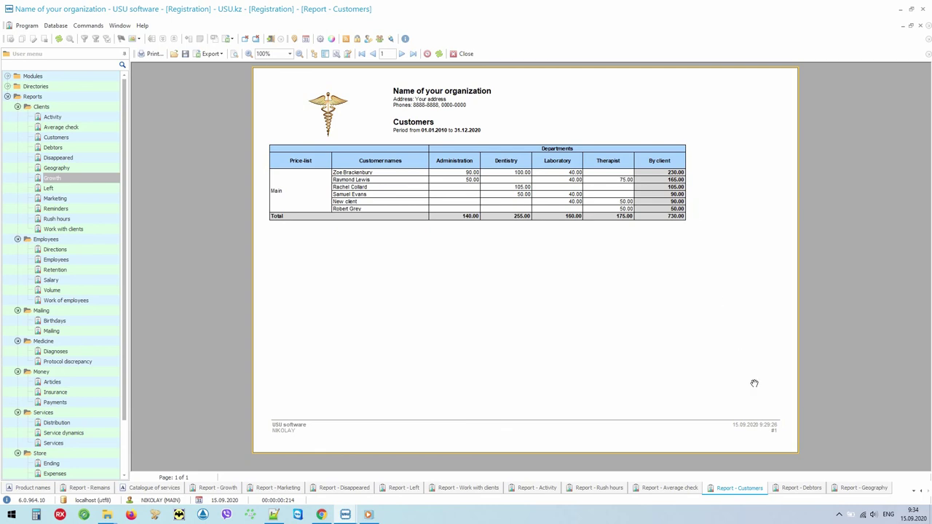
# View the Debts and Geography reports, collapse the Clients reports and select the Employees group
pyautogui.click(793, 489)
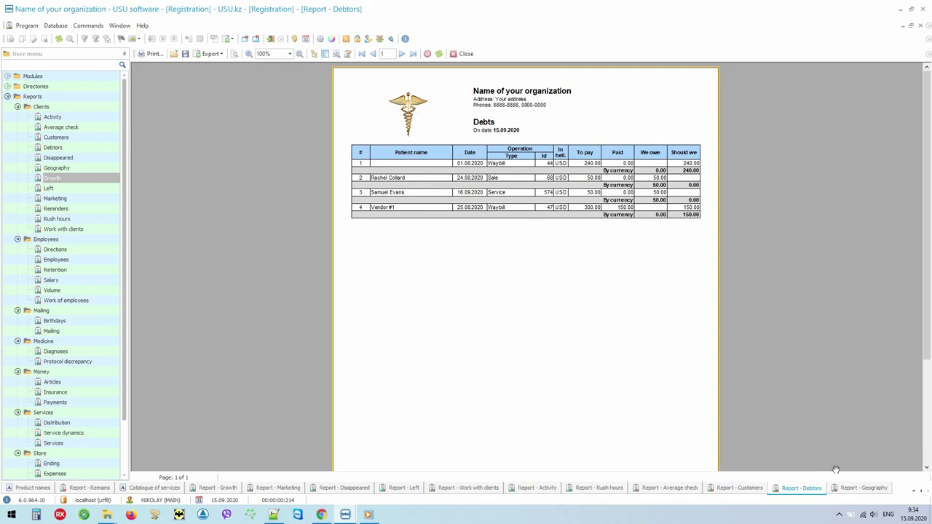
pyautogui.click(861, 489)
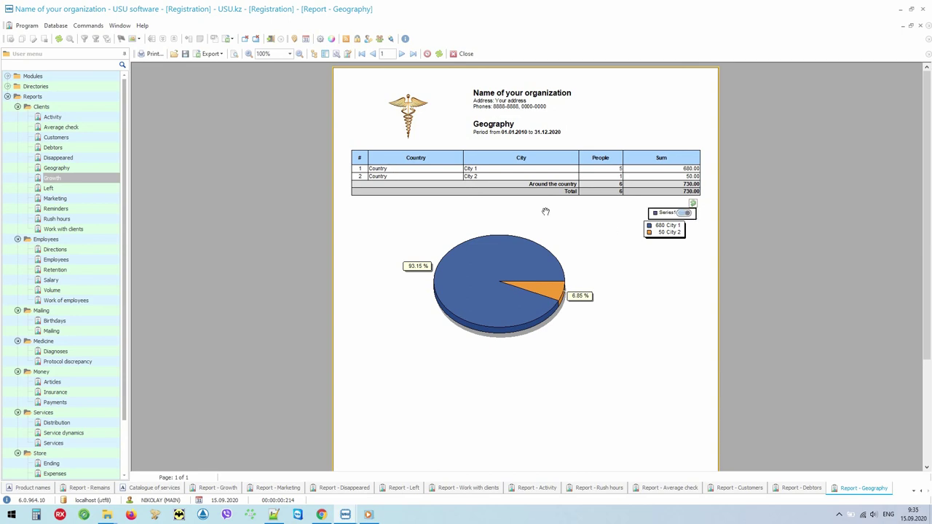
pyautogui.click(86, 110)
pyautogui.doubleClick(87, 110)
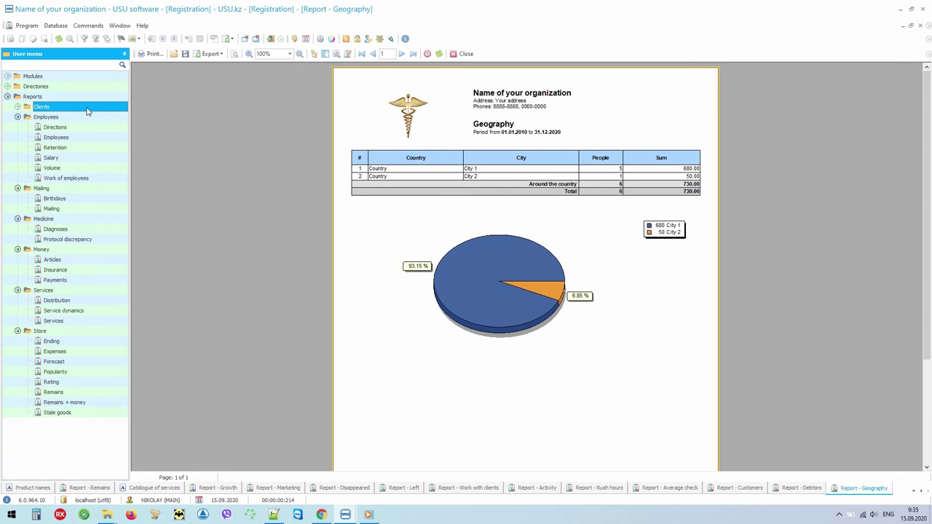
pyautogui.click(80, 118)
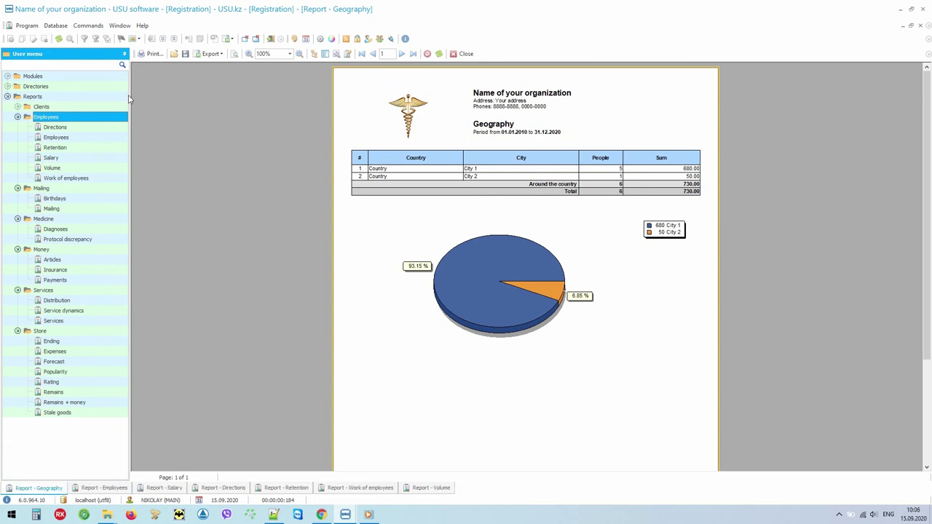
# View the Employees report, then the Salary report of commissions totalling 171.50
pyautogui.click(82, 137)
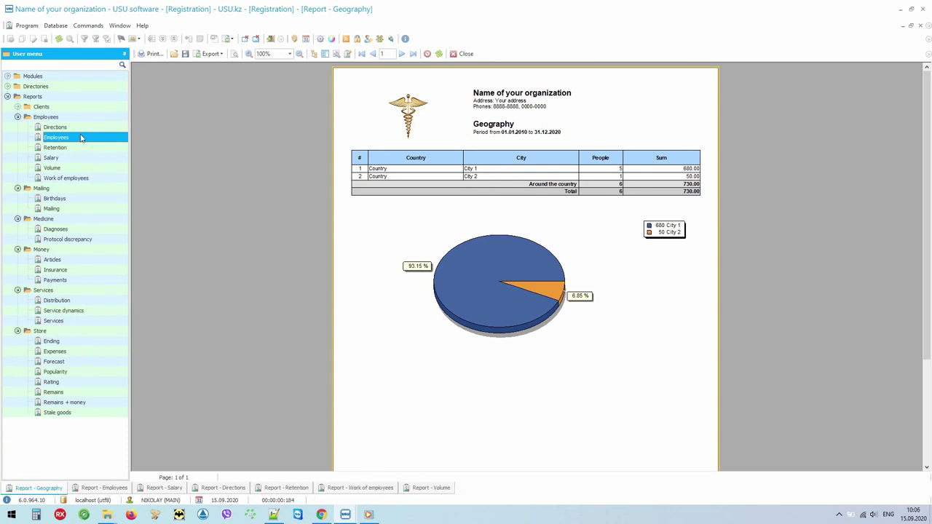
pyautogui.click(102, 487)
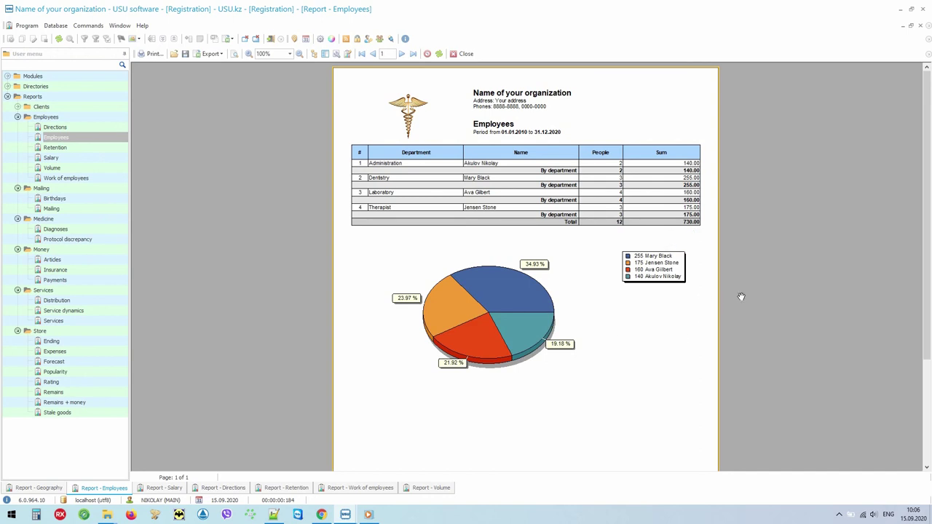
pyautogui.click(157, 490)
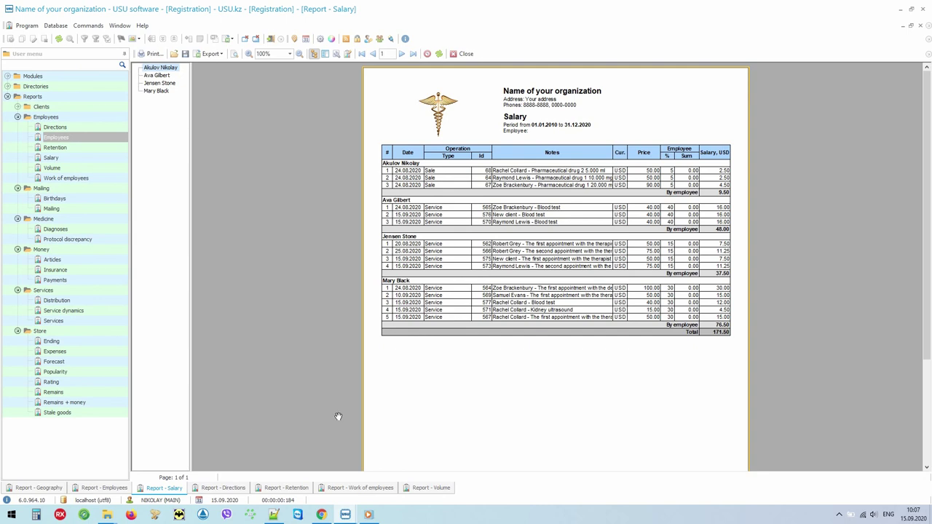
# View the Directions report, then the Retention report showing one of three patients retained (33%)
pyautogui.click(220, 489)
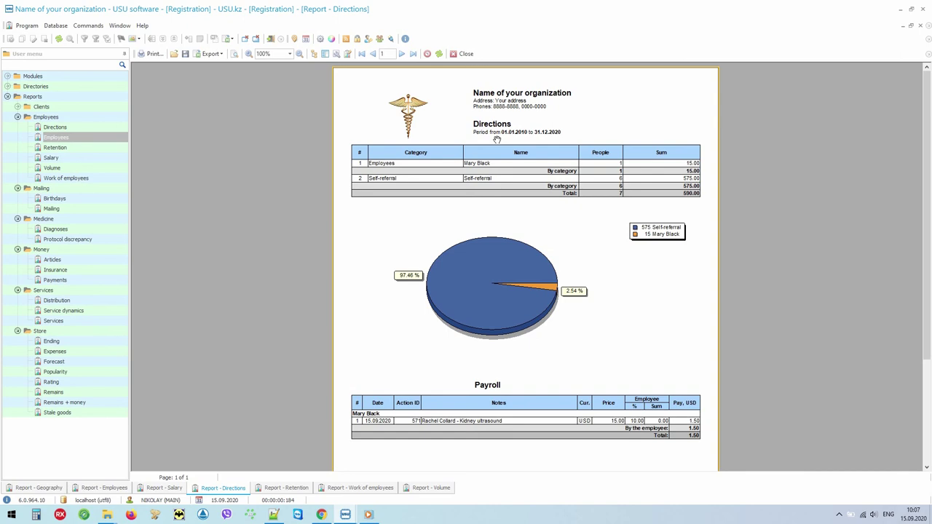
pyautogui.click(285, 489)
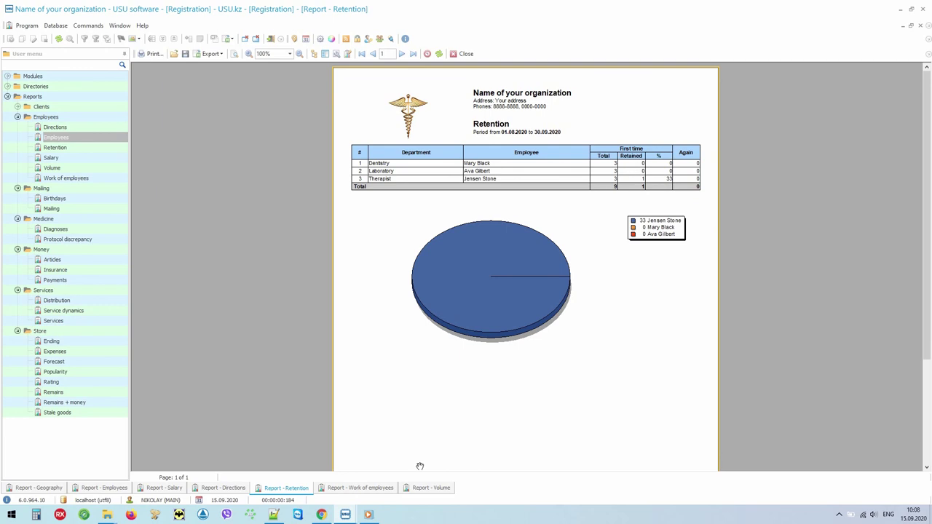
# Display the Work of employees report: three specialists with three 2020 visits each, nine total
pyautogui.click(358, 491)
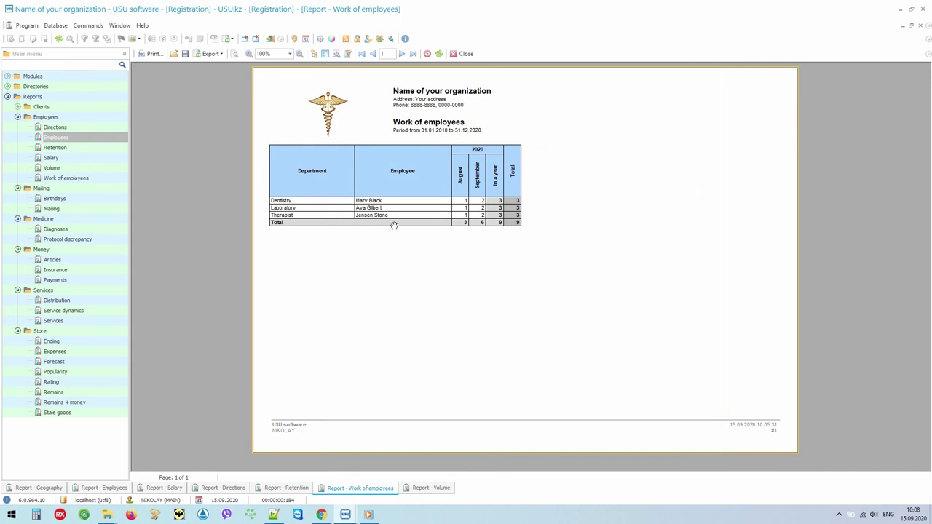
# Show the Volume report, collapse the Employees report group and select the Money group
pyautogui.click(425, 489)
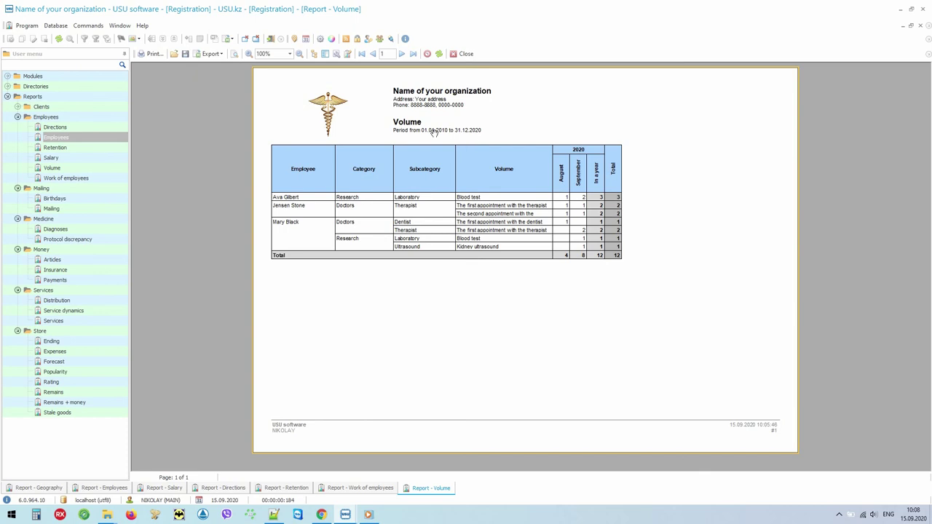
pyautogui.doubleClick(85, 119)
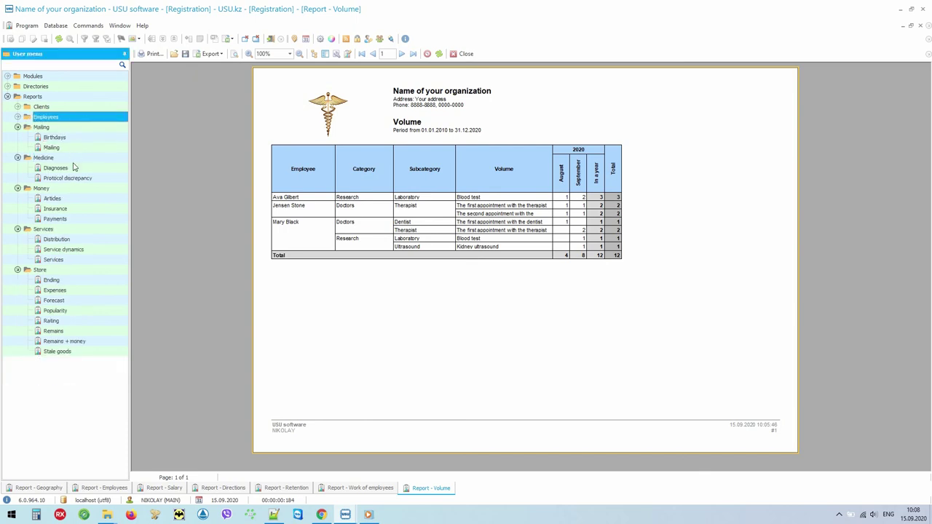
pyautogui.click(65, 190)
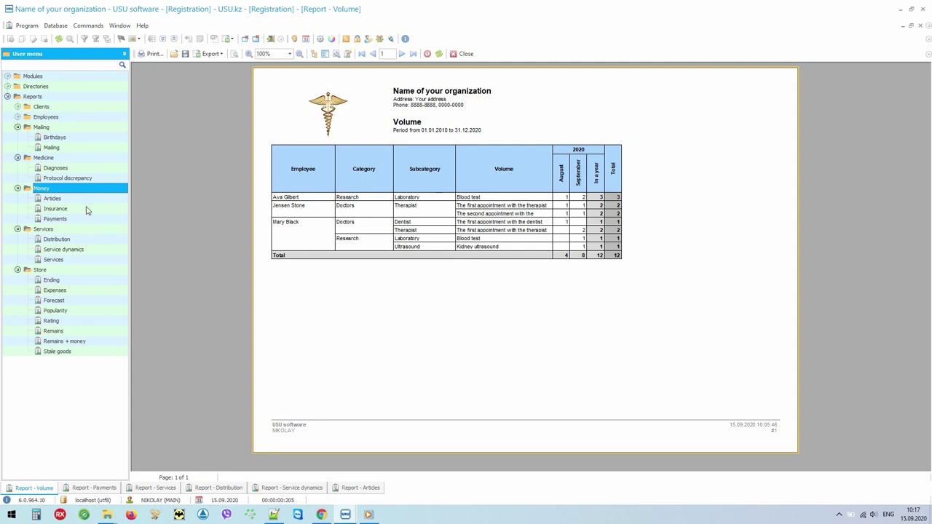
# Open the Payments report, then display the Services report of twelve visits totalling 590.00
pyautogui.click(89, 218)
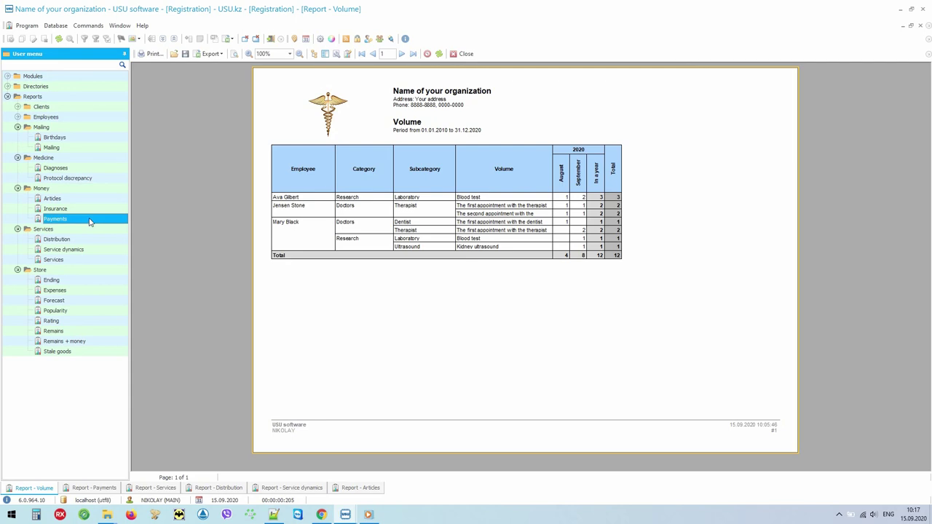
pyautogui.click(93, 488)
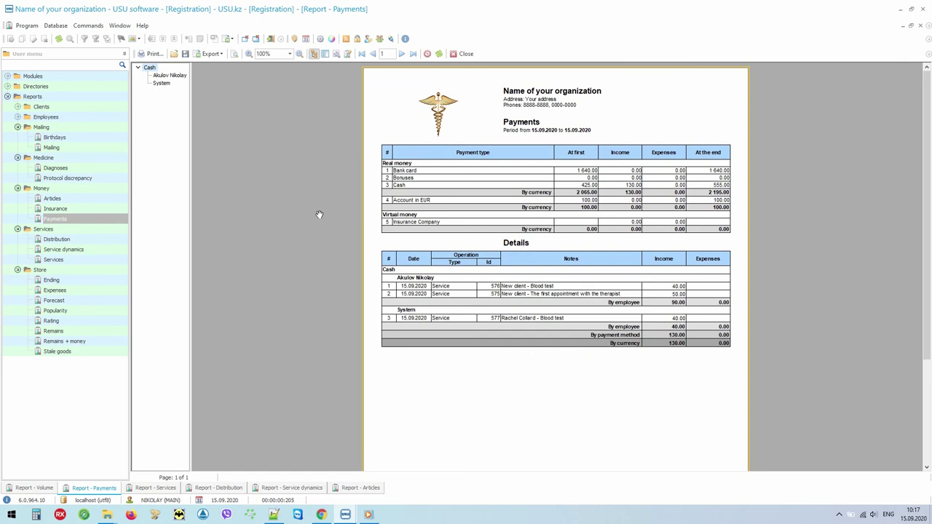
pyautogui.click(158, 490)
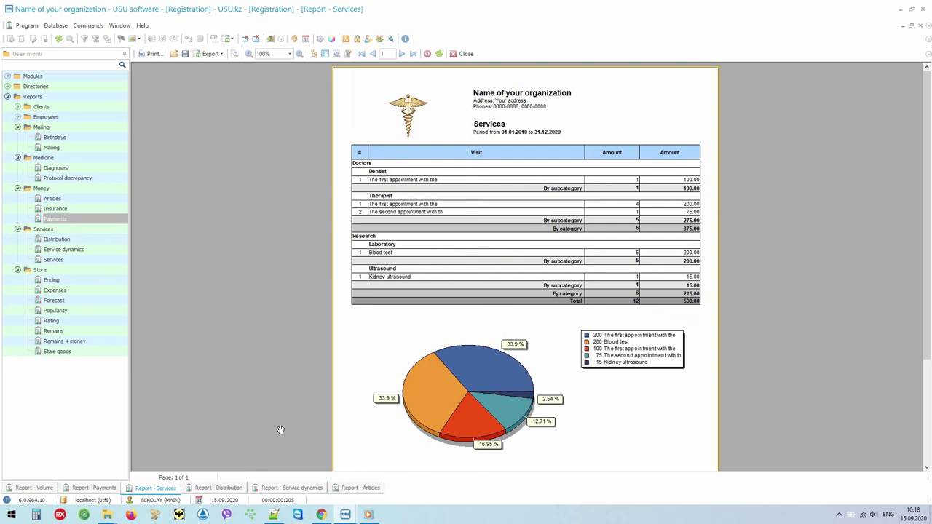
# Review the Distribution report, then Service dynamics: 4 in August, 8 in September, 12 total
pyautogui.click(217, 488)
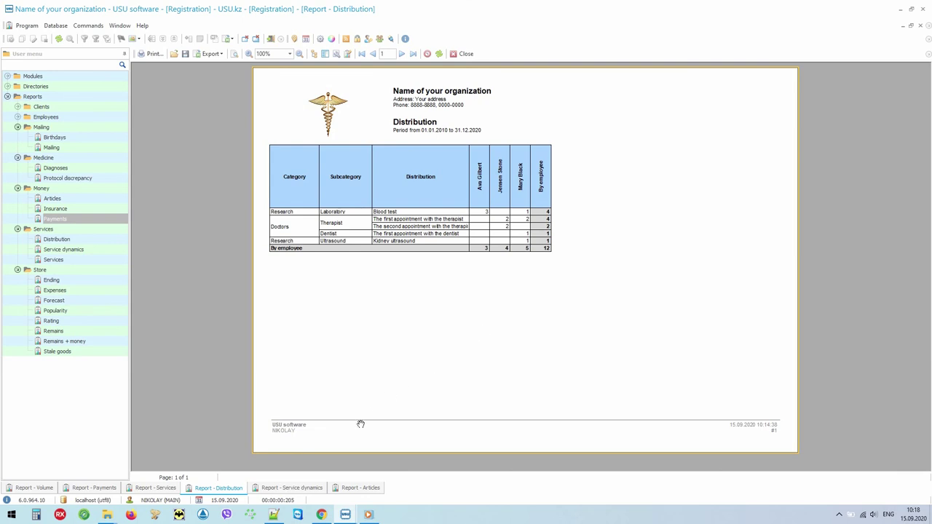
pyautogui.click(286, 489)
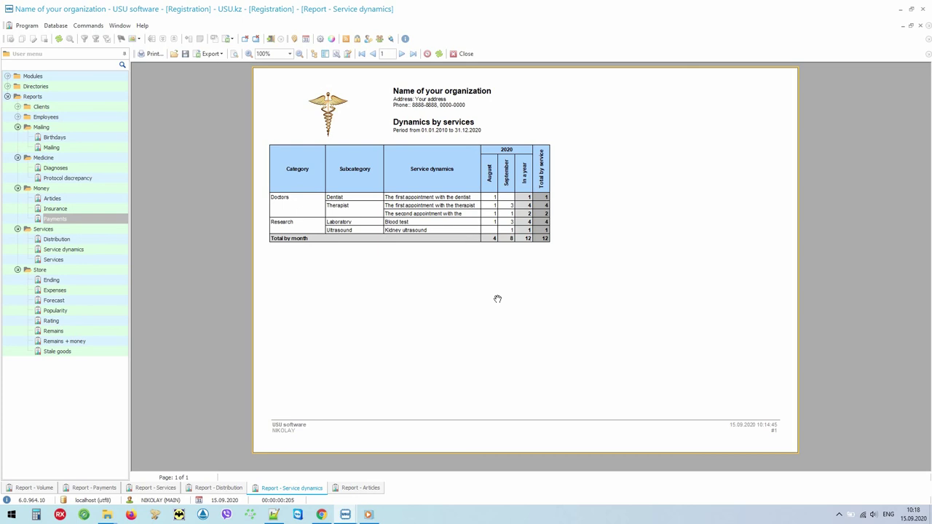
# Display the Articles report showing 2,880.00 income against 535.00 expenses by month
pyautogui.click(360, 489)
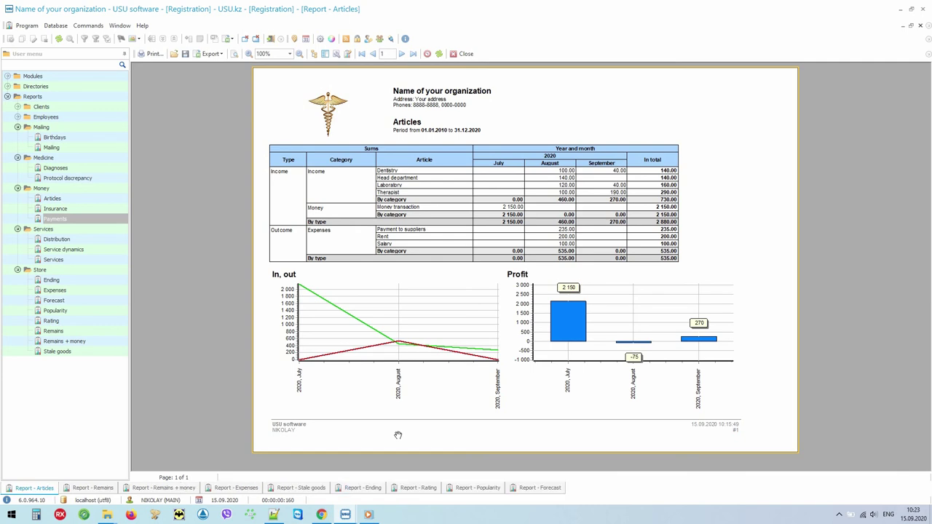
# Collapse the Money, Services, Medicine and Mailing report groups
pyautogui.click(77, 190)
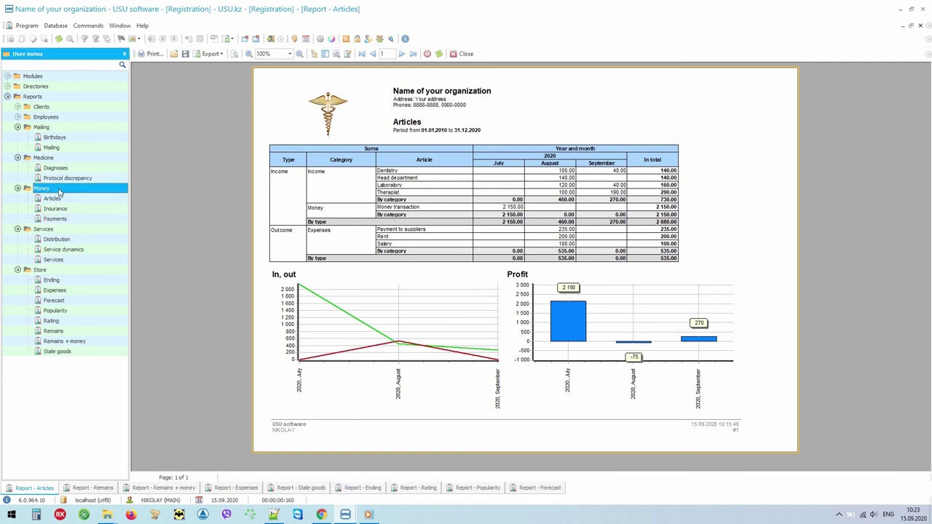
pyautogui.doubleClick(62, 191)
pyautogui.click(57, 201)
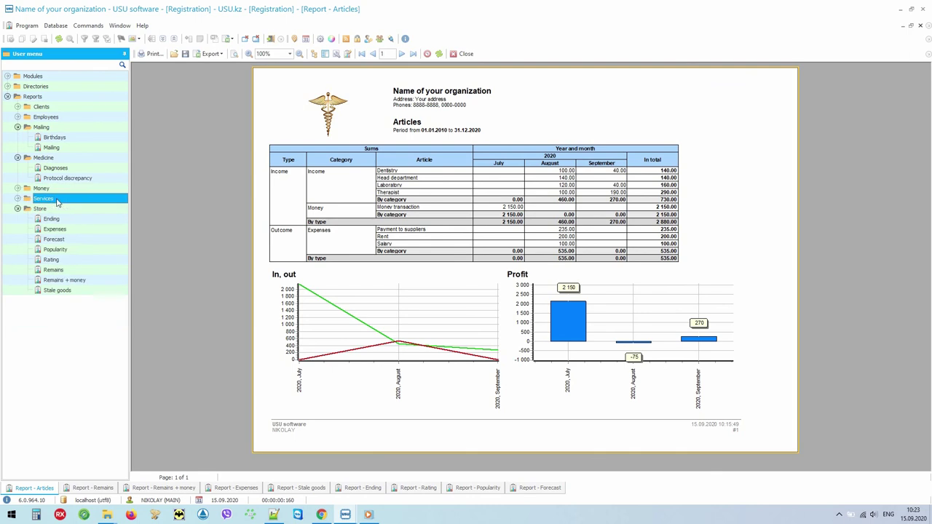
pyautogui.doubleClick(62, 158)
pyautogui.doubleClick(62, 128)
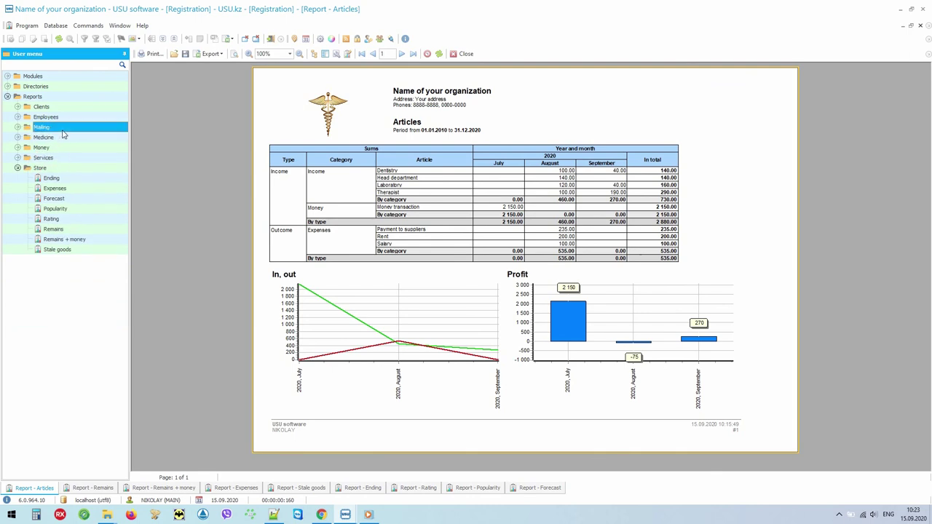
# Open the Store group's Remains report of drug stock by department
pyautogui.click(70, 169)
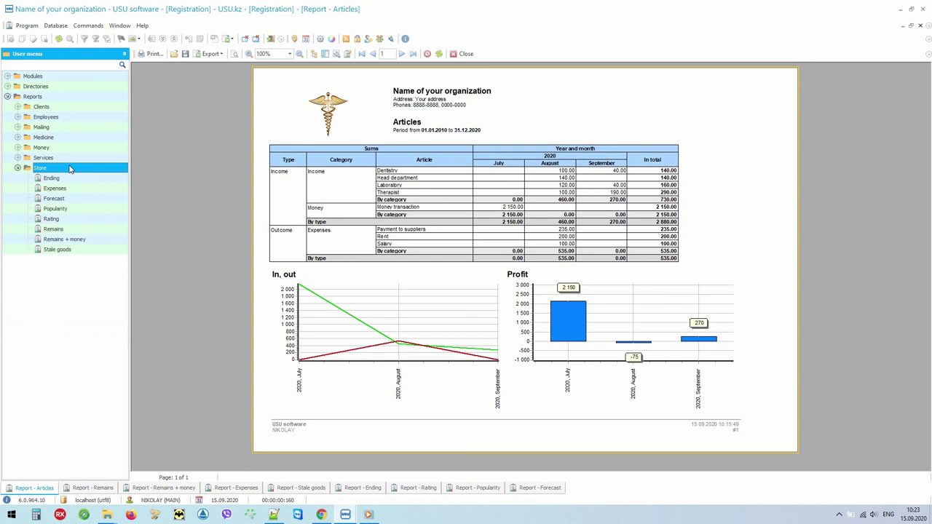
pyautogui.click(78, 231)
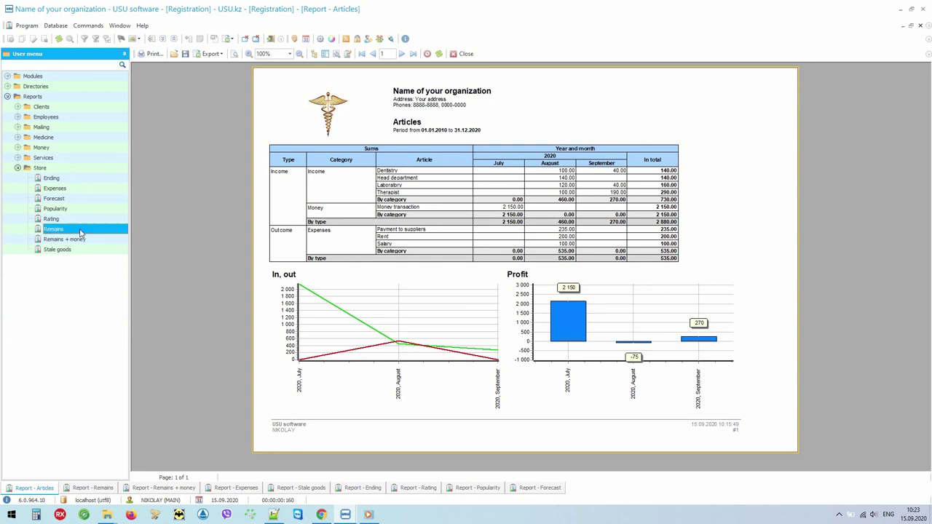
pyautogui.click(88, 486)
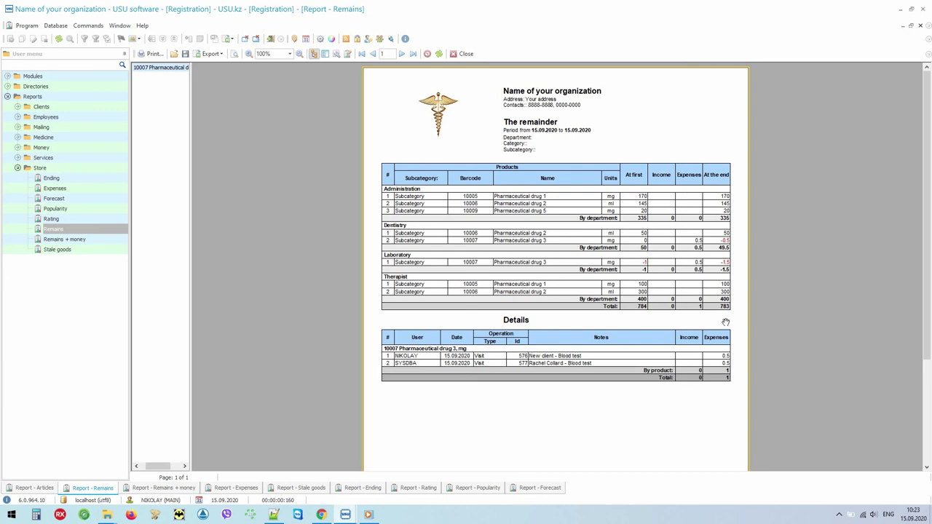
# Step through the Remains + money, Expenses, Stale goods and Ending reports, finishing on Rating
pyautogui.click(161, 488)
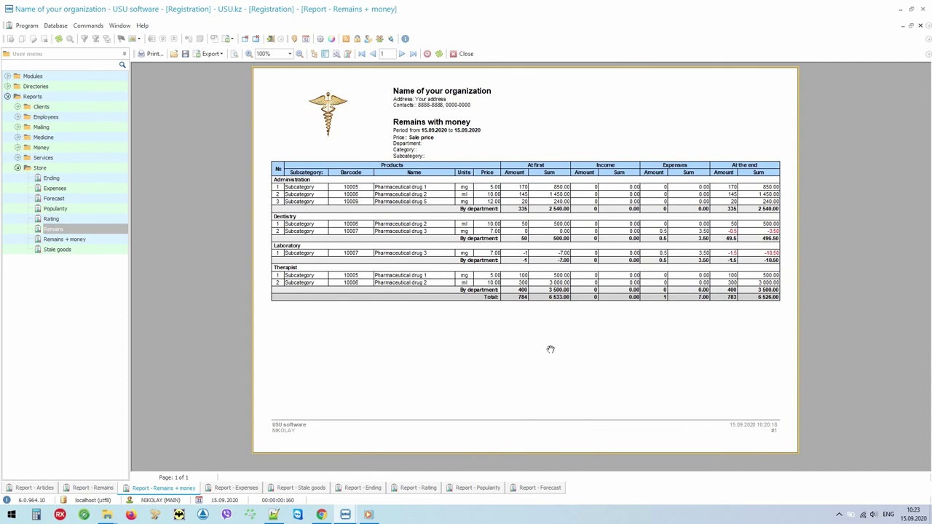
pyautogui.click(232, 487)
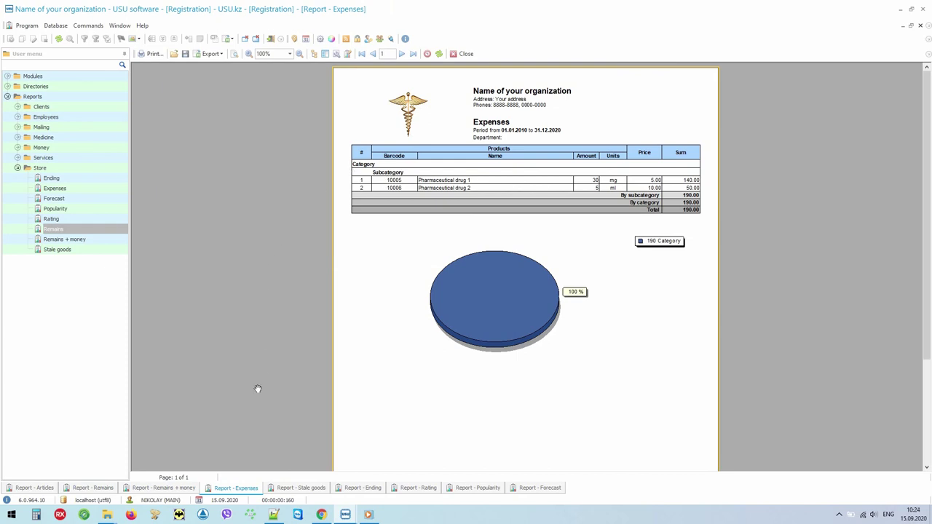
pyautogui.click(289, 488)
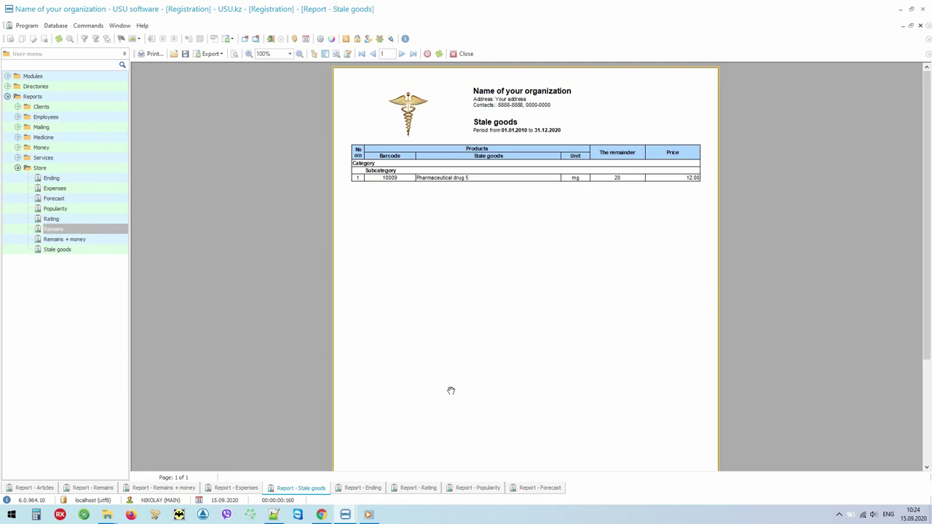
pyautogui.click(357, 489)
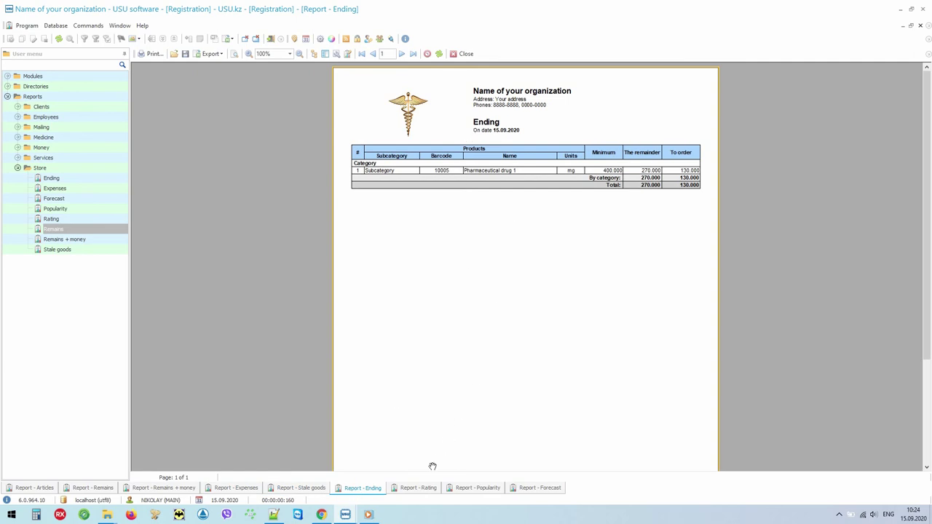
pyautogui.click(419, 490)
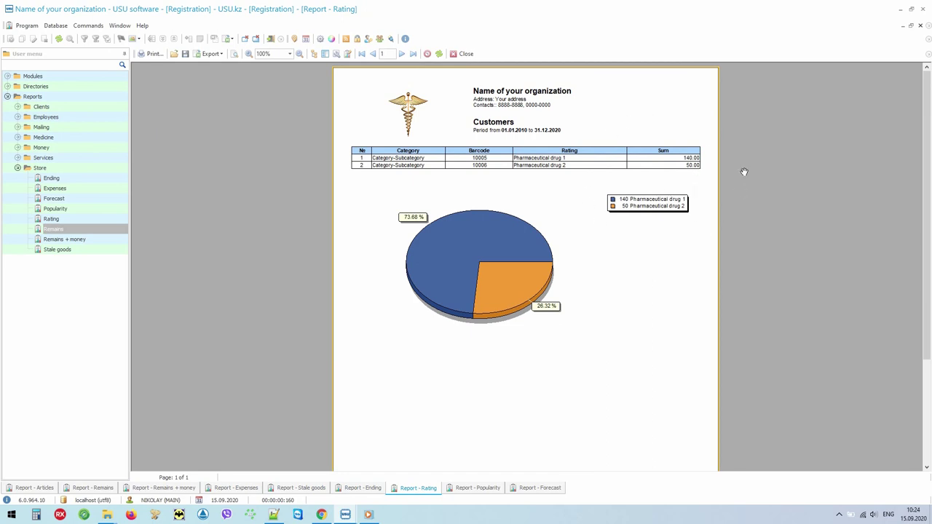
# Compare Popularity and Rating reports, then view the Forecast of 207 and 2281 days' stock
pyautogui.click(479, 488)
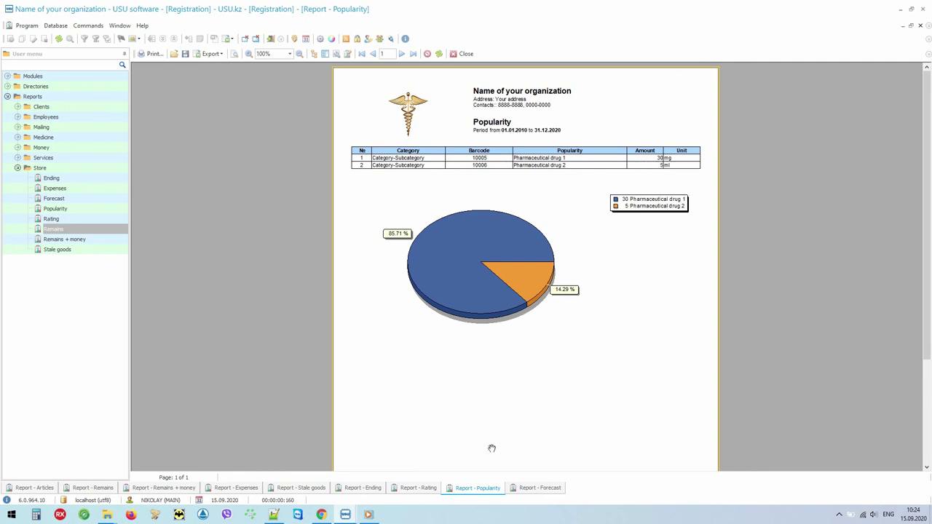
pyautogui.click(413, 489)
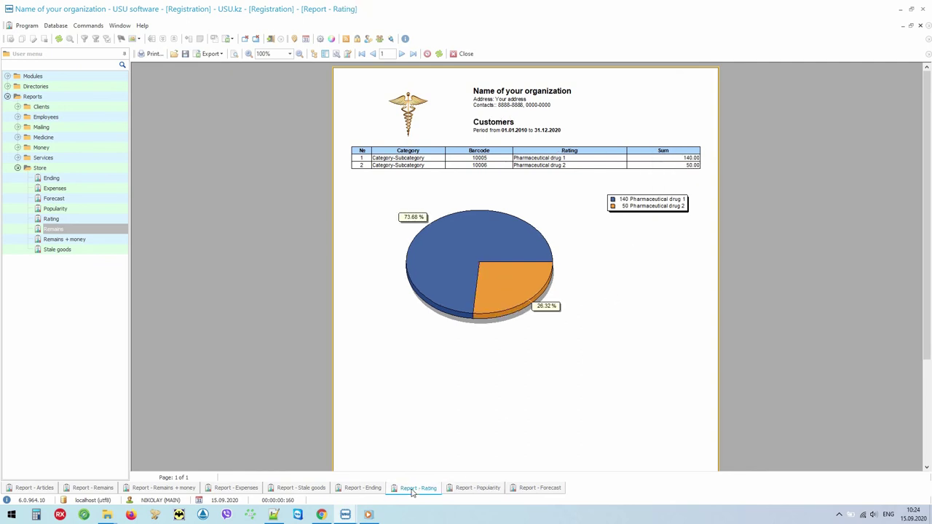
pyautogui.click(478, 490)
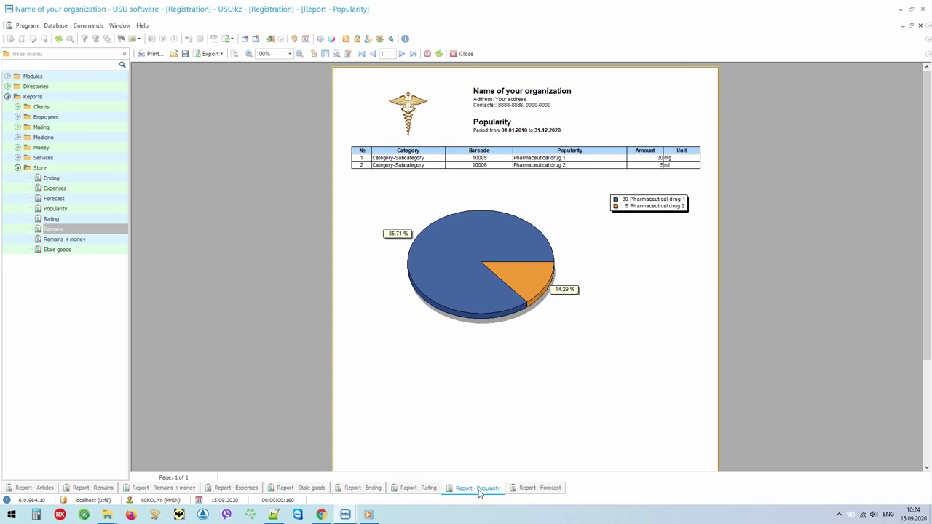
pyautogui.click(540, 490)
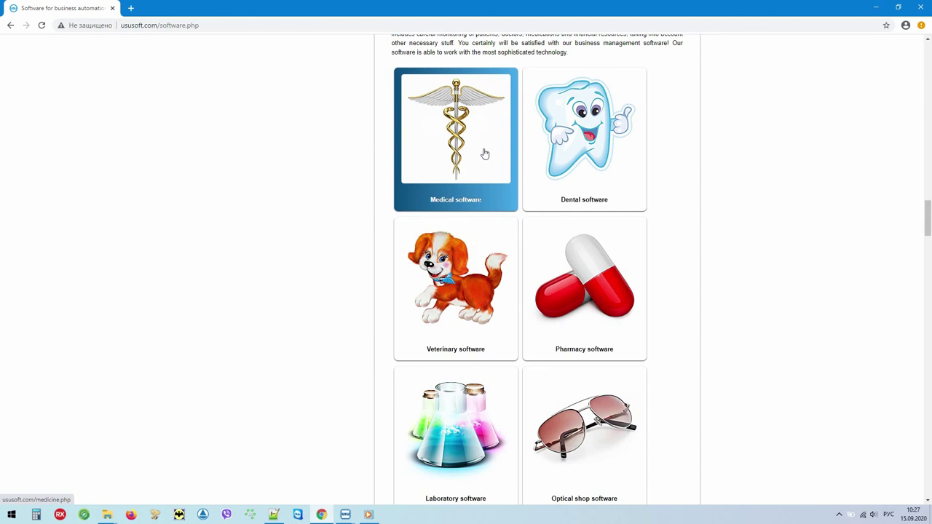
# Open the Medical software page and scroll down to its language list and back up
pyautogui.click(484, 154)
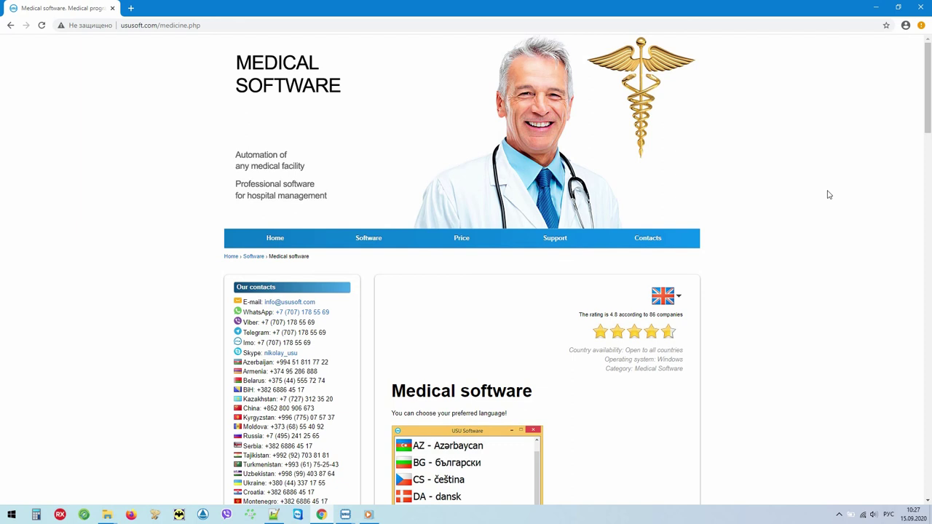
pyautogui.scroll(-1, 828, 194)
pyautogui.scroll(-1, 829, 195)
pyautogui.scroll(-2, 829, 194)
pyautogui.scroll(-1, 828, 194)
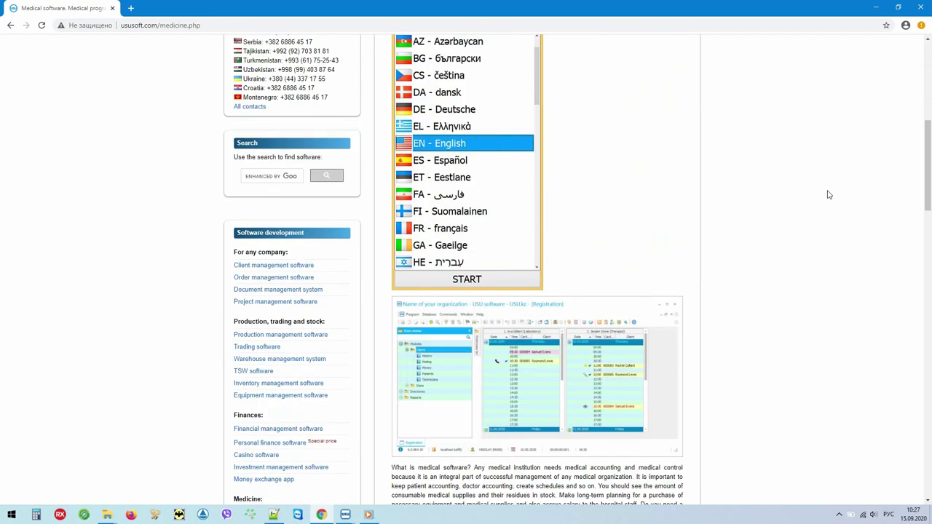
pyautogui.scroll(2, 829, 195)
pyautogui.scroll(2, 828, 195)
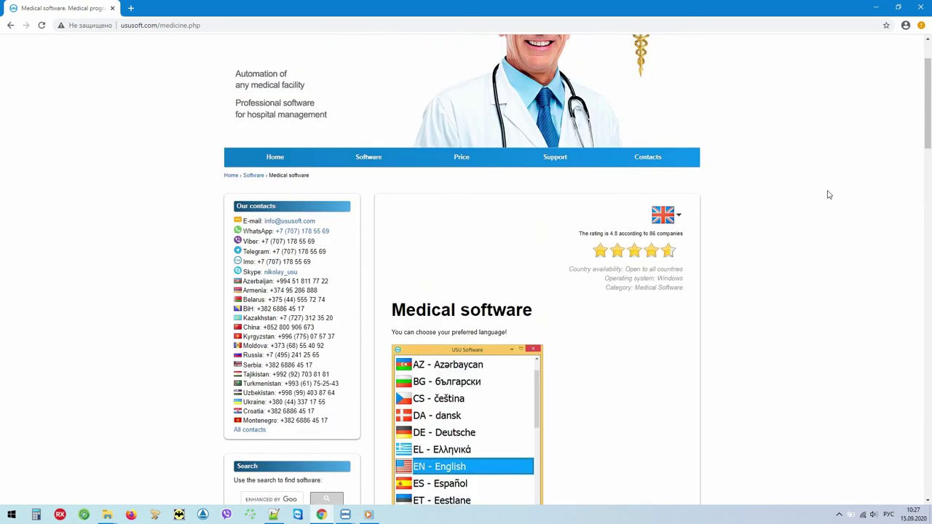
pyautogui.scroll(1, 828, 194)
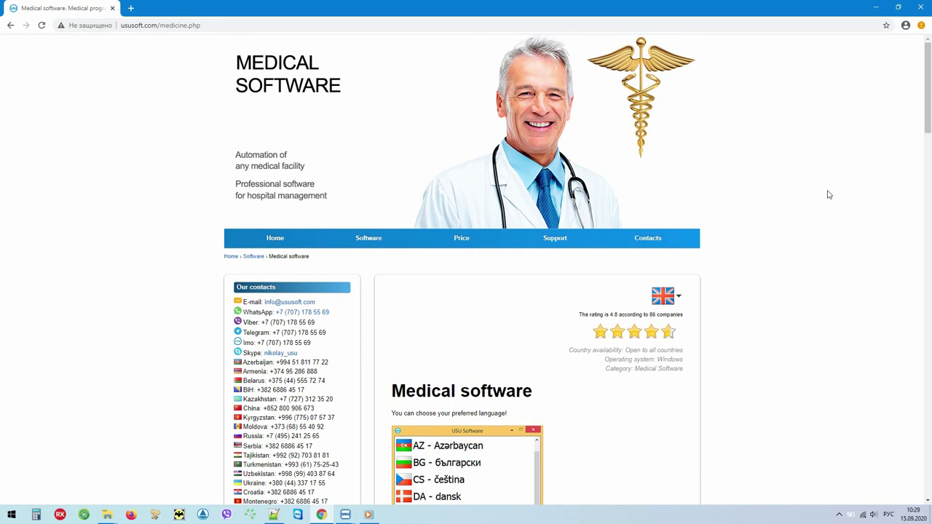
# Show the ususoft.com price page in USD and review the table (60 USD single-user)
pyautogui.click(478, 240)
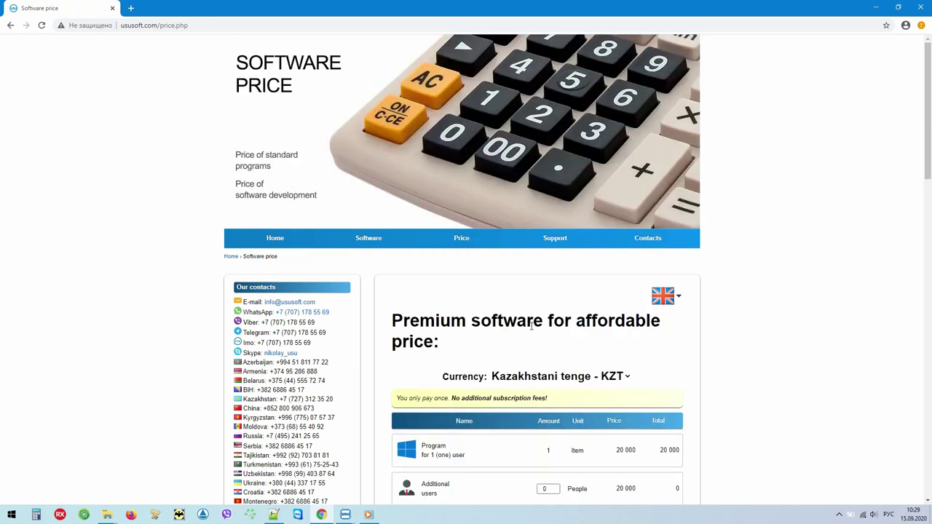
pyautogui.click(550, 383)
pyautogui.click(550, 235)
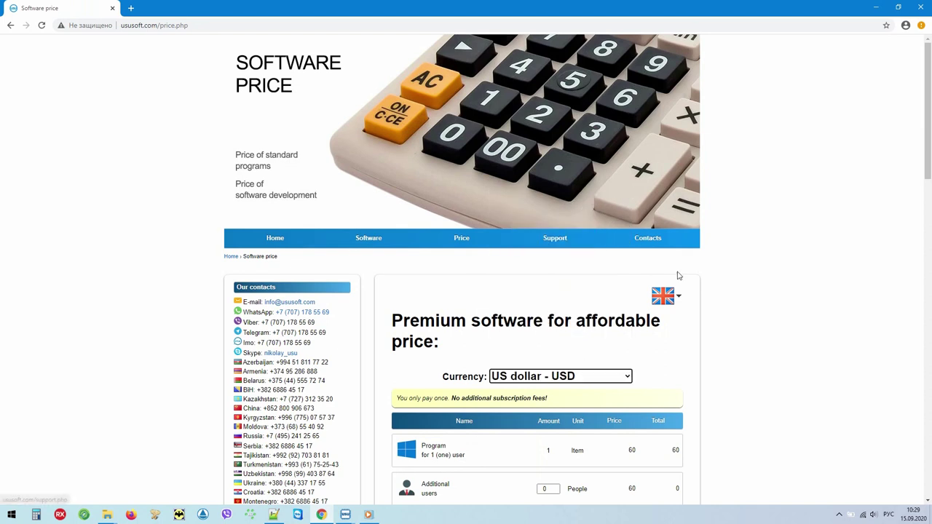
pyautogui.scroll(-2, 771, 327)
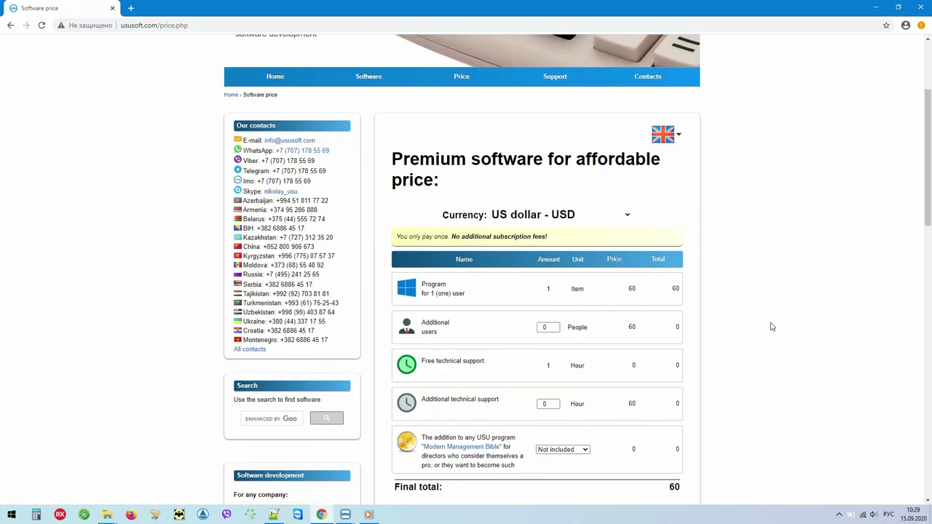
pyautogui.moveTo(925, 203); pyautogui.dragTo(928, 221)
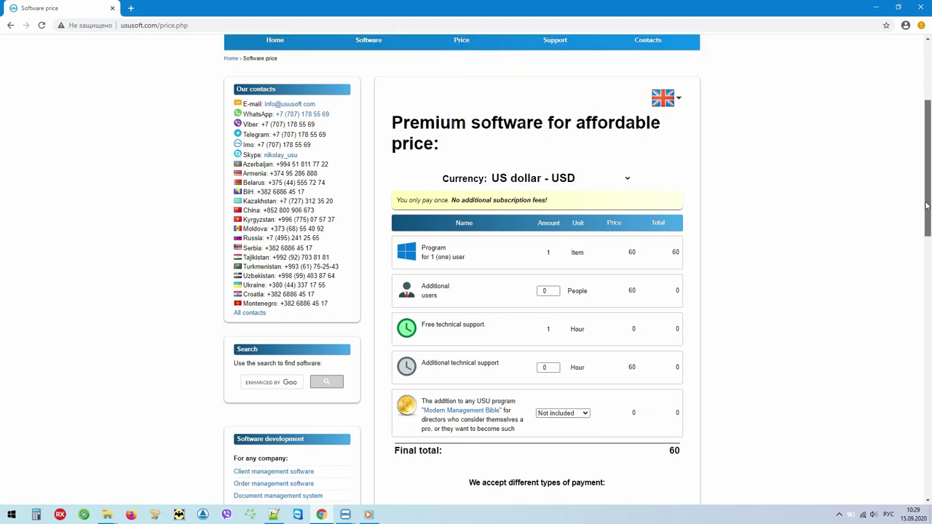
pyautogui.moveTo(928, 220); pyautogui.dragTo(928, 153)
# Open the Contacts page and look over its e-mail, messenger and office phone listings
pyautogui.click(639, 243)
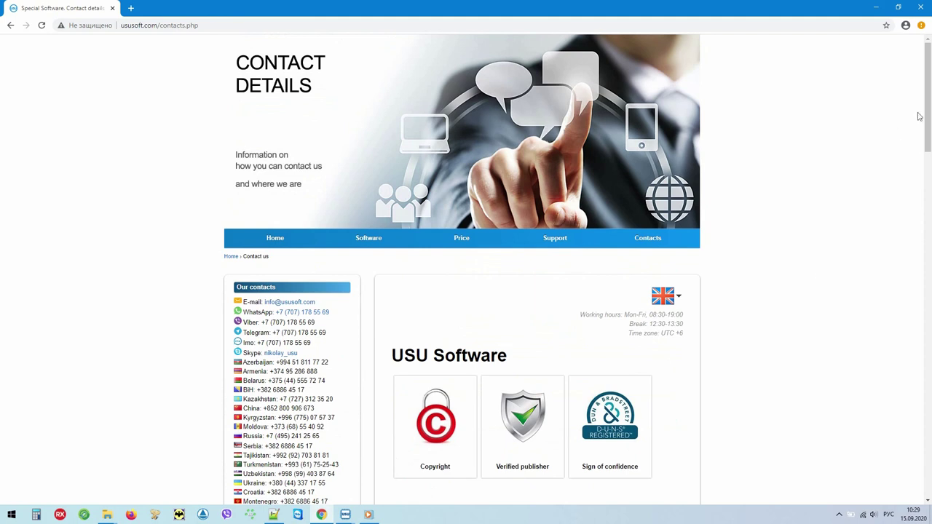
pyautogui.moveTo(927, 110)
pyautogui.mouseDown()
pyautogui.moveTo(907, 366)
pyautogui.moveTo(876, 208)
pyautogui.moveTo(869, 53)
pyautogui.mouseUp()
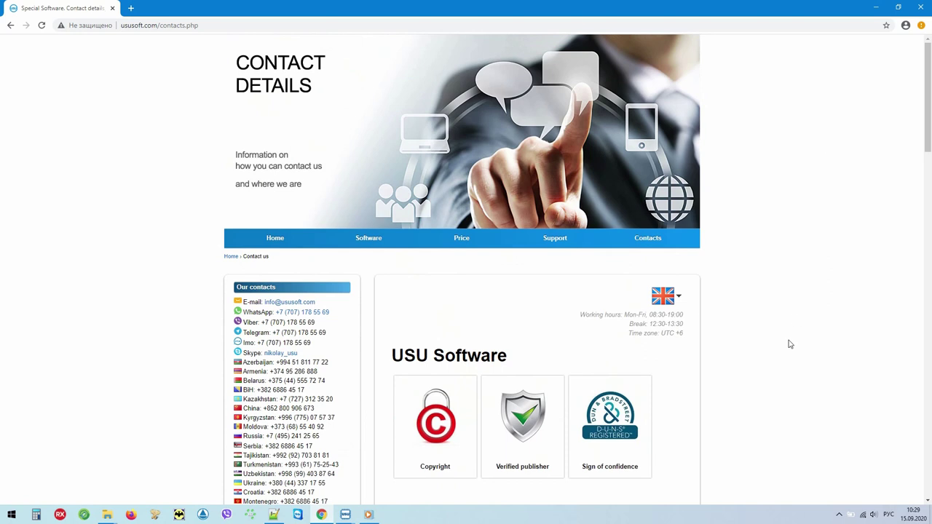